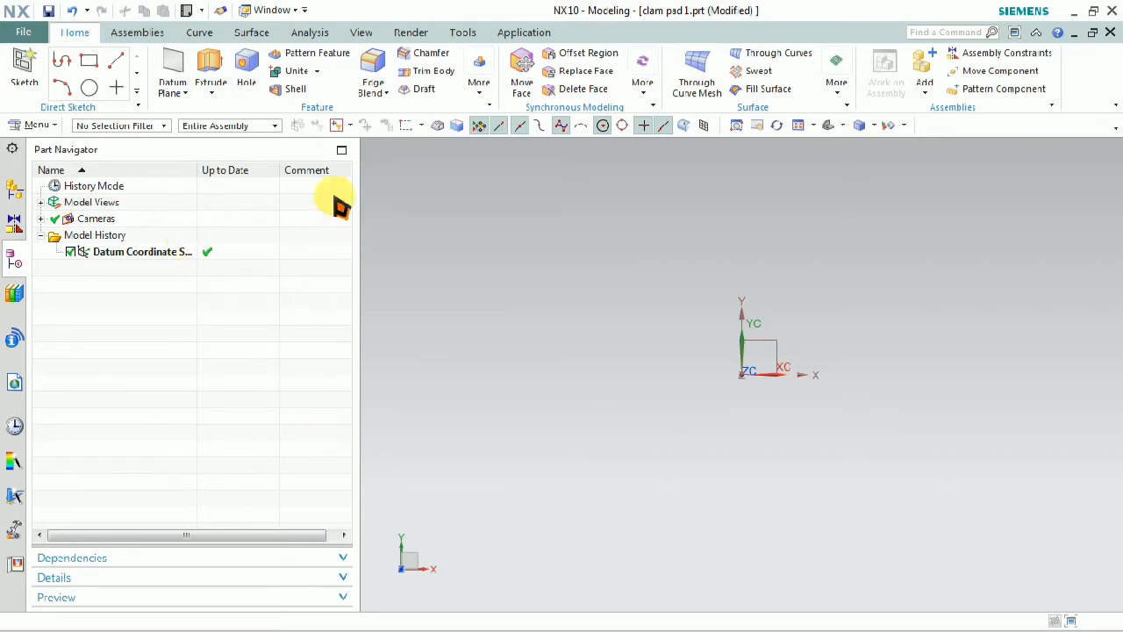
- Sketch a rectangle about 71 by 30 mm with one corner at the origin, extending along positive X and Y
left_click(89, 60)
left_click(781, 347)
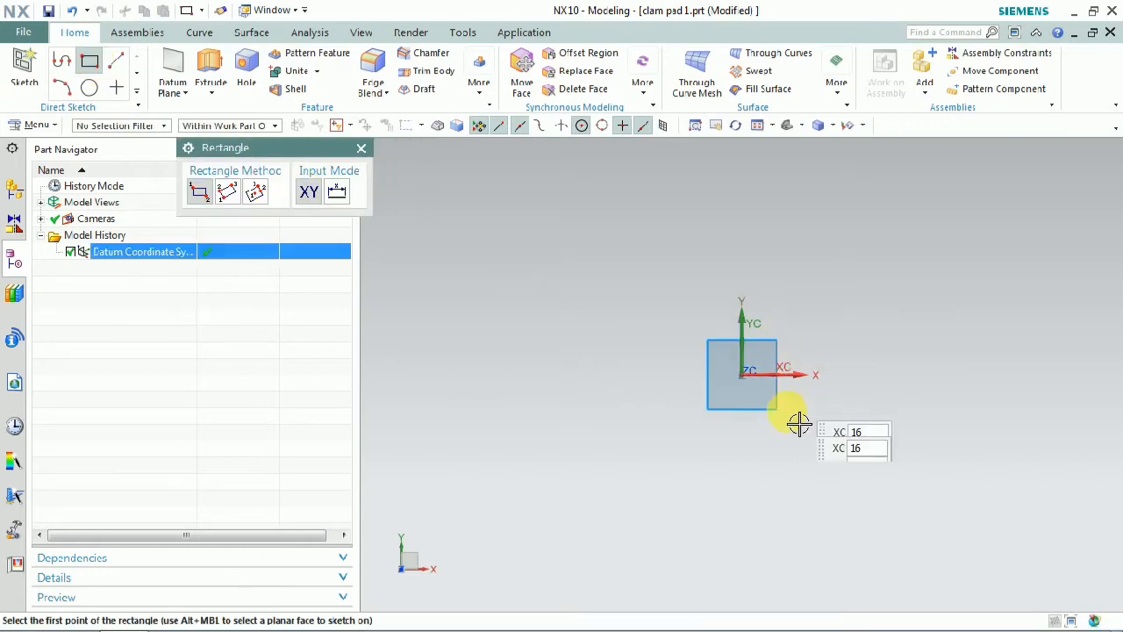
left_click(756, 380)
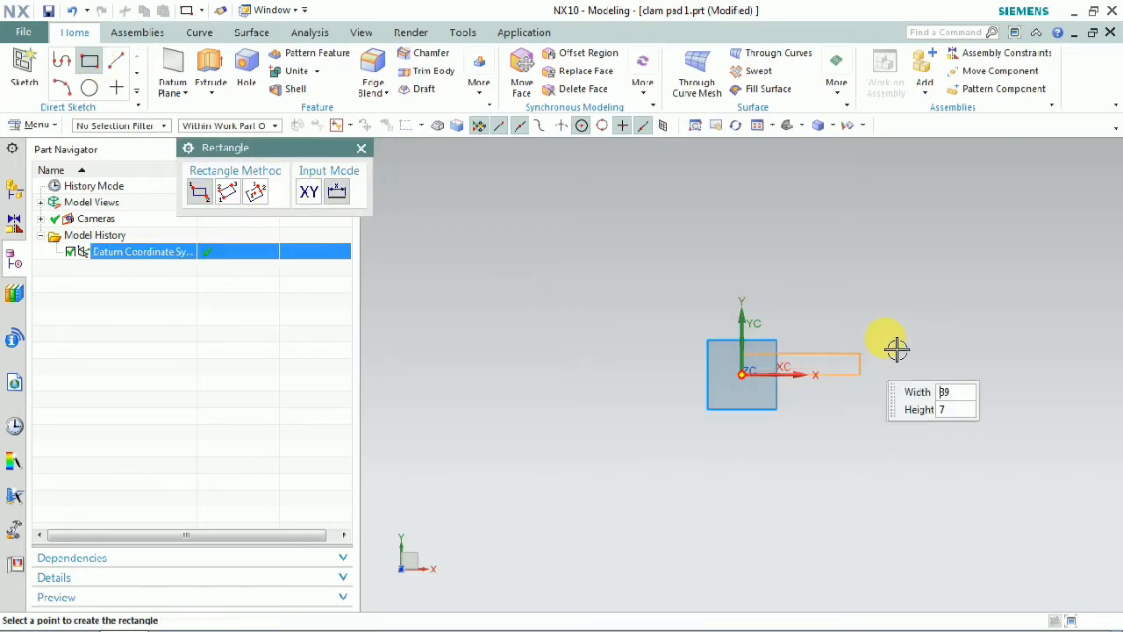
left_click(958, 288)
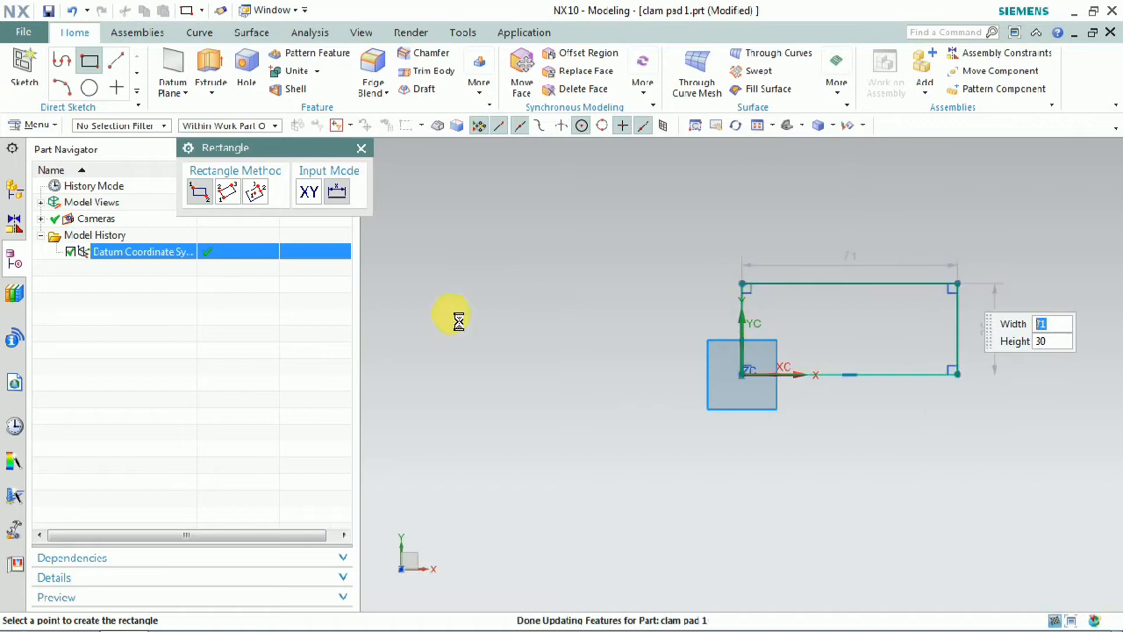
left_click(361, 148)
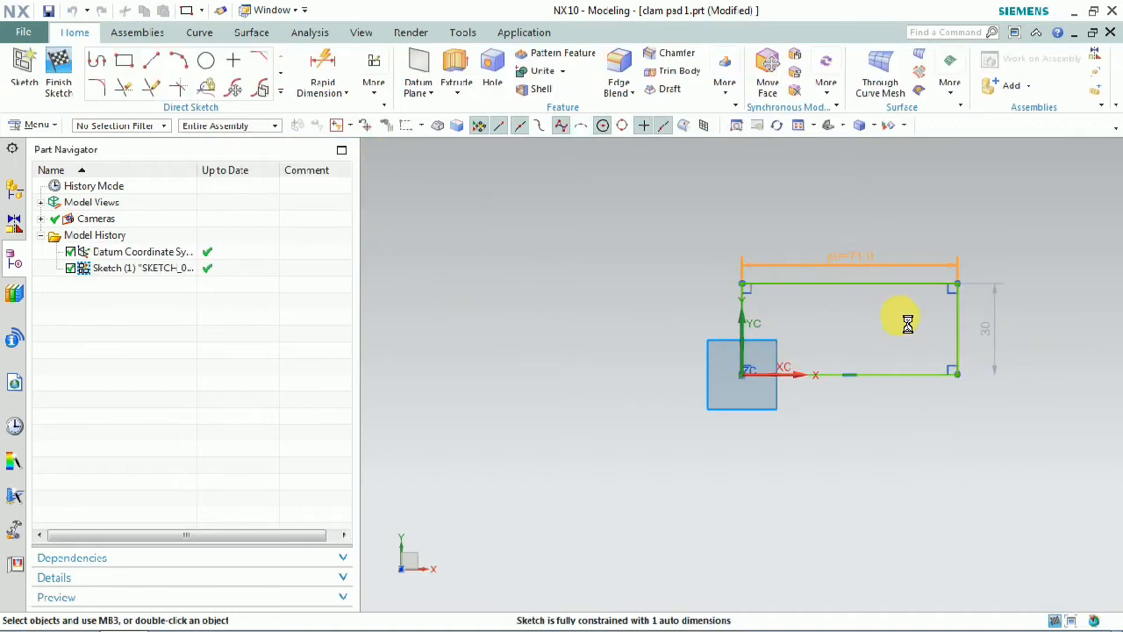
- Set the rectangle's width to 80 mm and height to 40 mm, and move the width dimension clear above it
type("80")
key("Return")
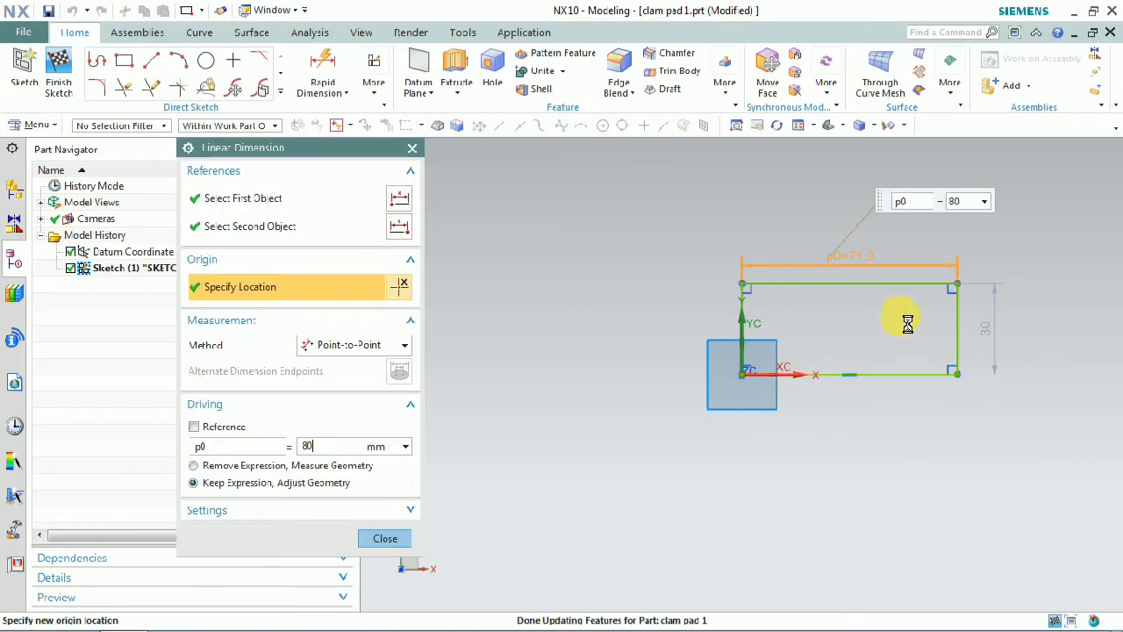
middle_click(951, 339)
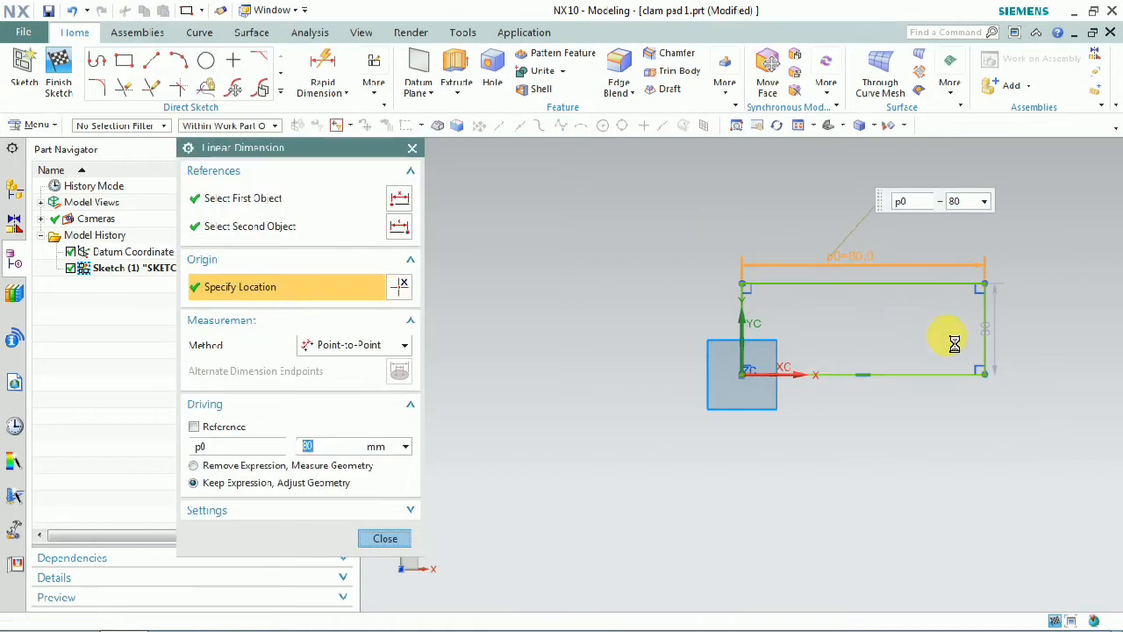
double_click(998, 317)
type("40")
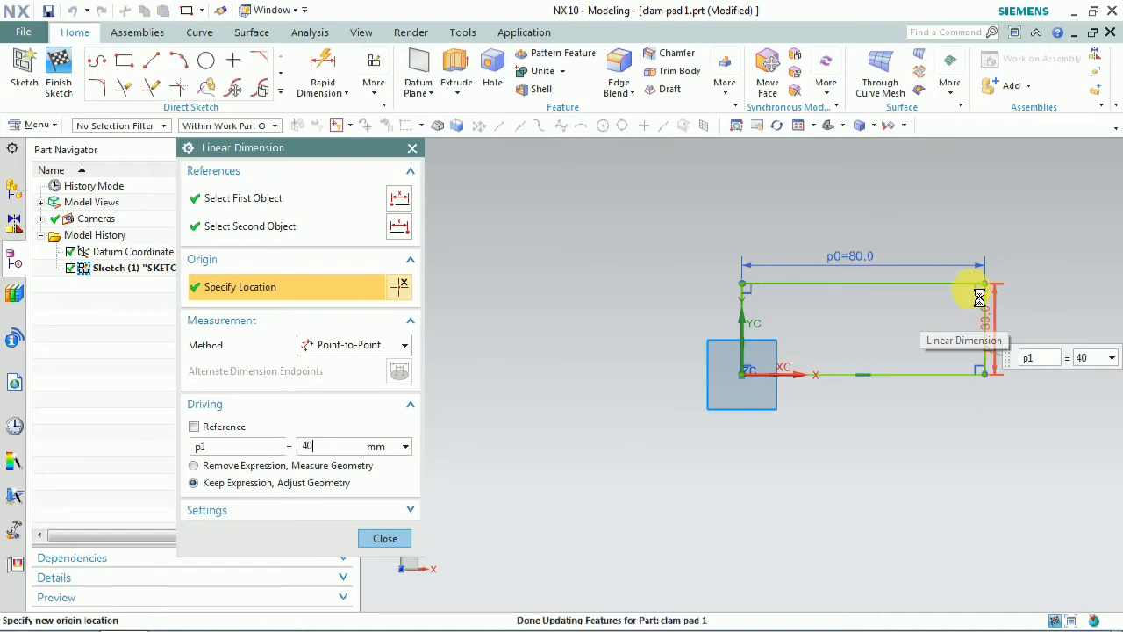
key("Return")
middle_click(877, 263)
left_click_drag(884, 272, 870, 214)
- Sketch a smaller rectangle inside the outer one and adjust its lower corner to make it about 46 by 14 mm
left_click(123, 59)
left_click(788, 293)
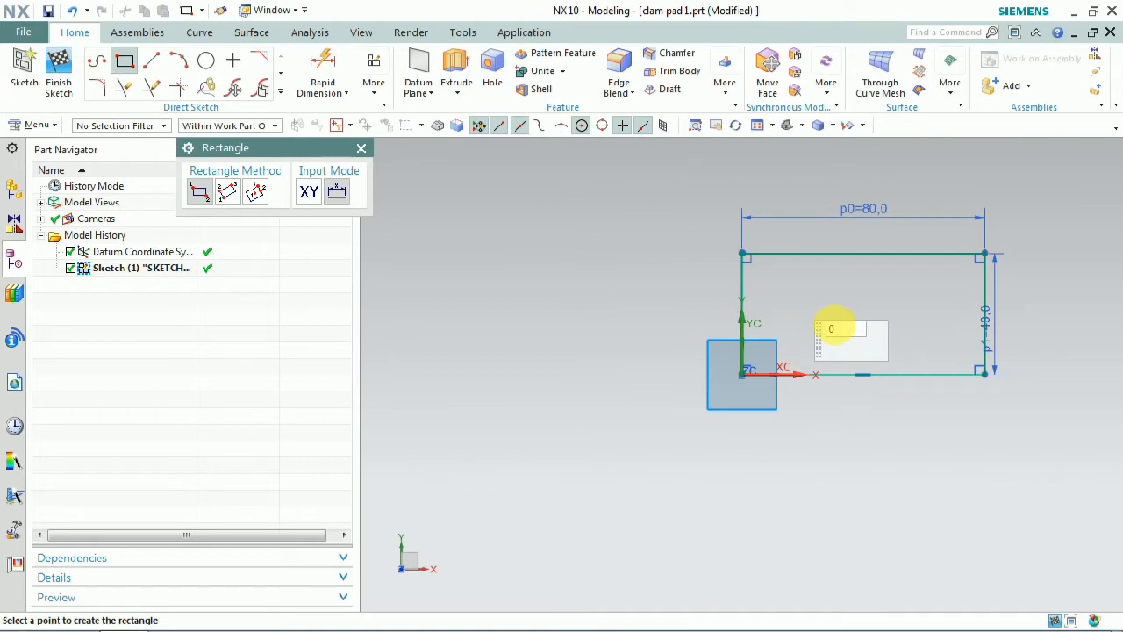
left_click(937, 330)
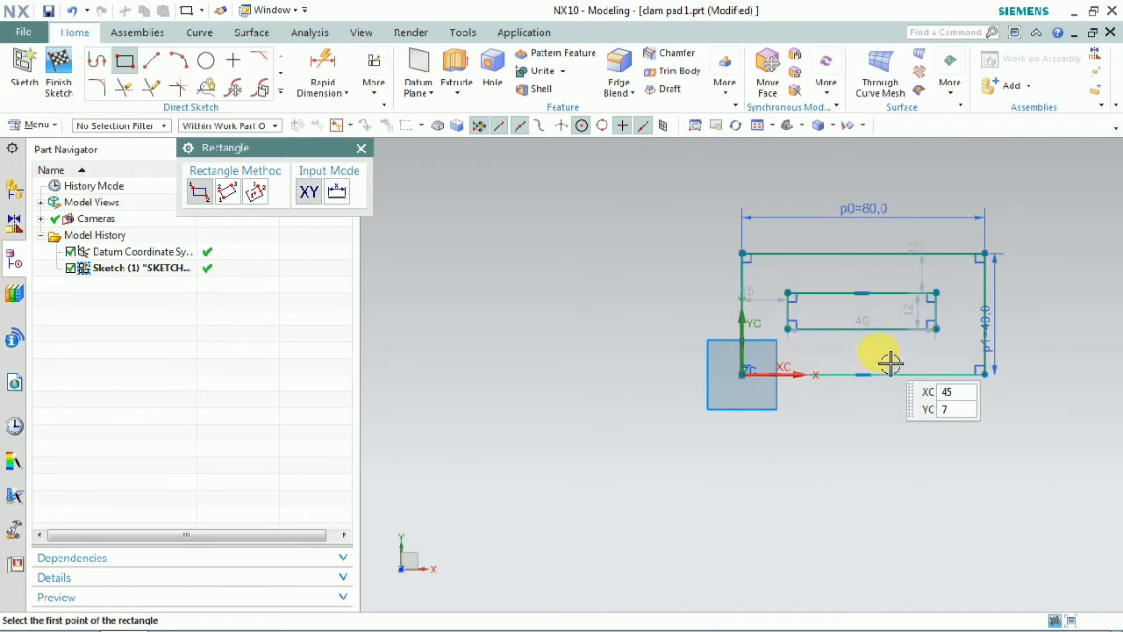
key("Escape")
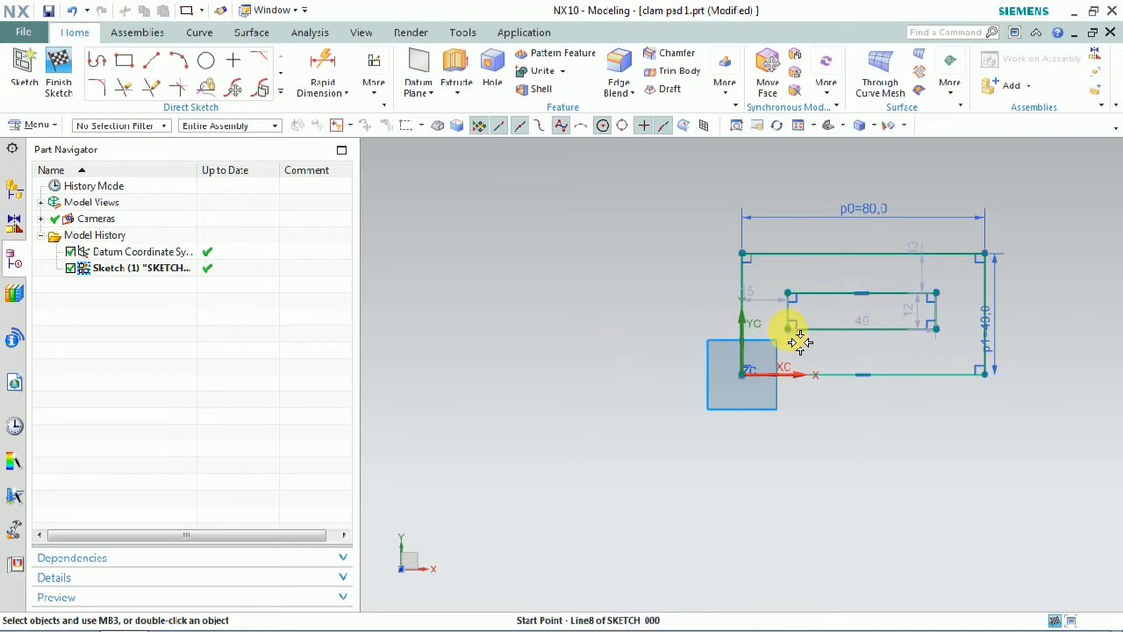
left_click_drag(808, 347, 815, 352)
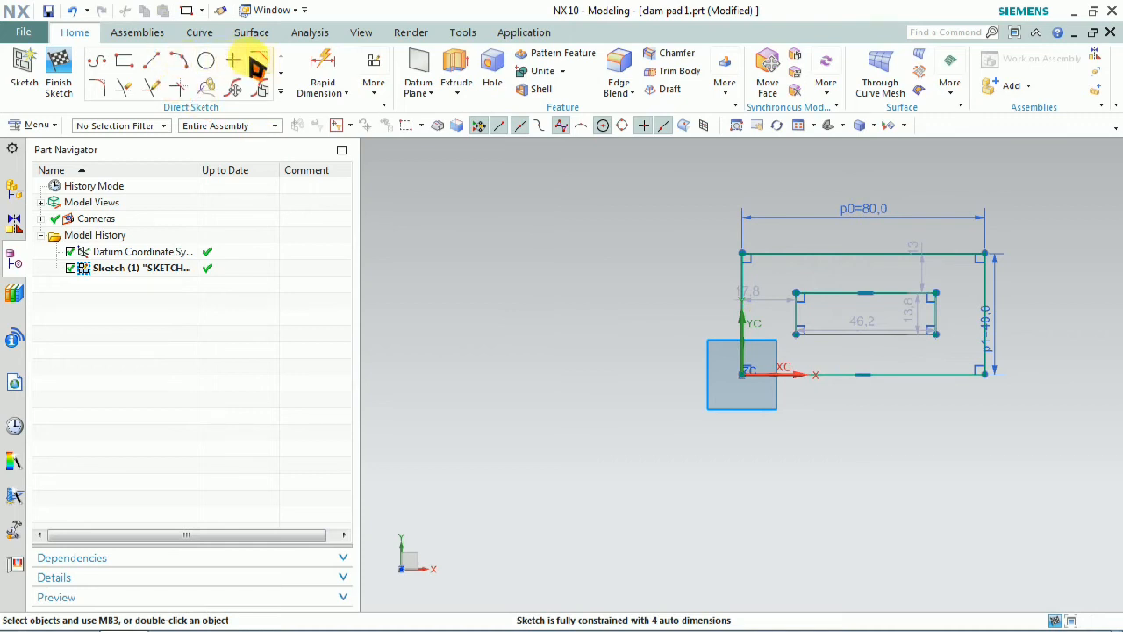
- Fillet both ends of the inner rectangle into full rounds to form a slot outline
left_click(98, 86)
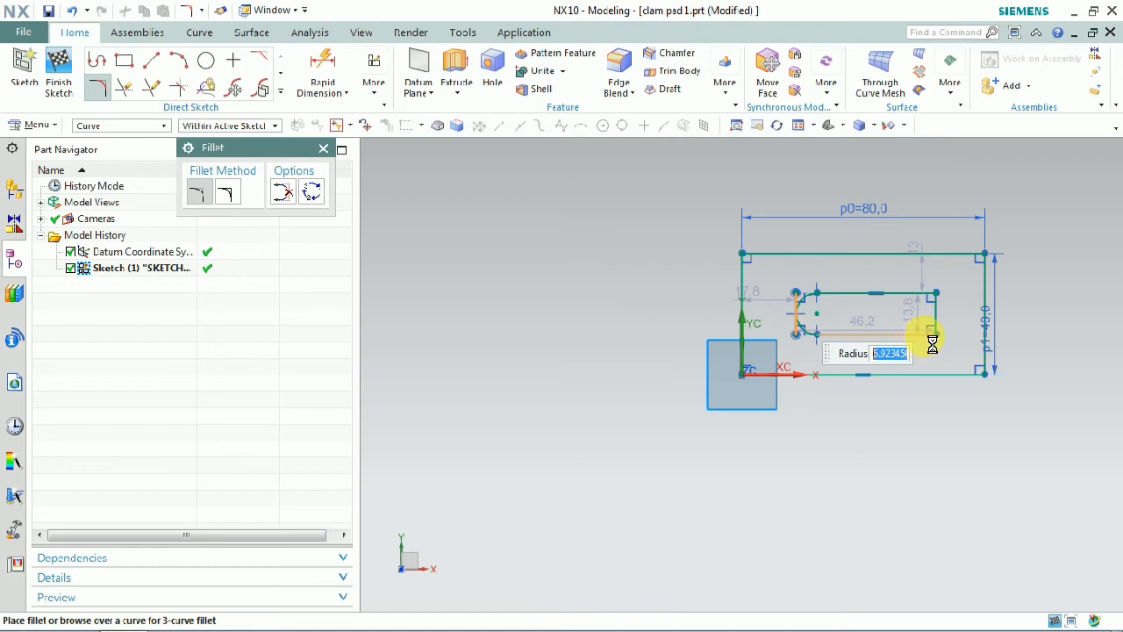
left_click(931, 326)
left_click(947, 321)
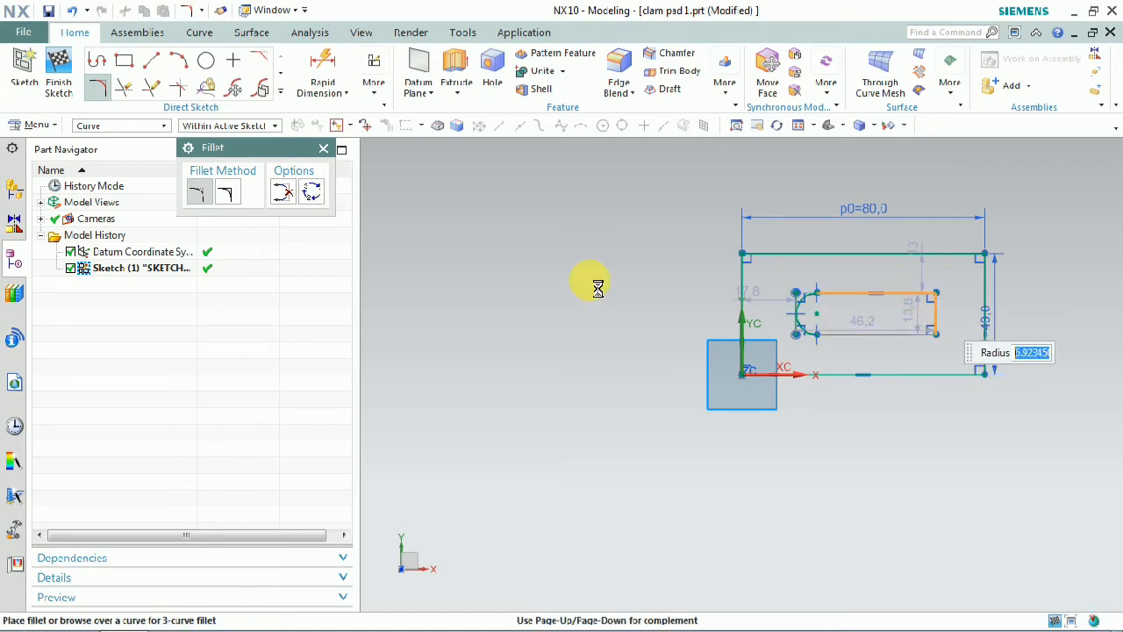
left_click(324, 147)
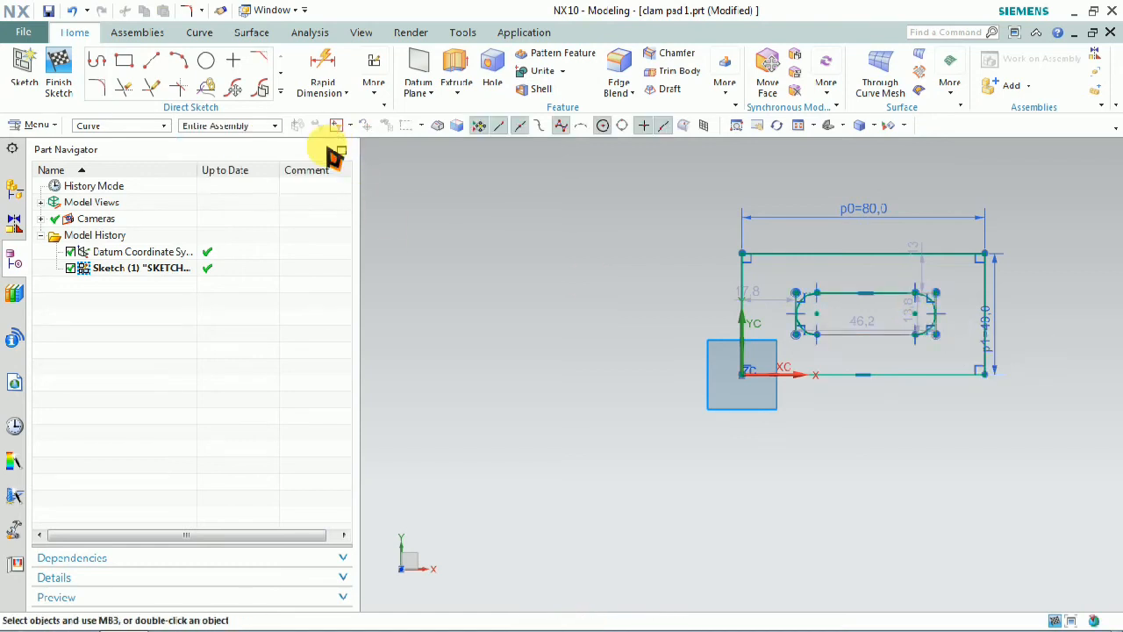
- Finish the sketch and extrude the outer rectangle with the slot outline from -11 mm to 0 mm
left_click(58, 69)
left_click(226, 66)
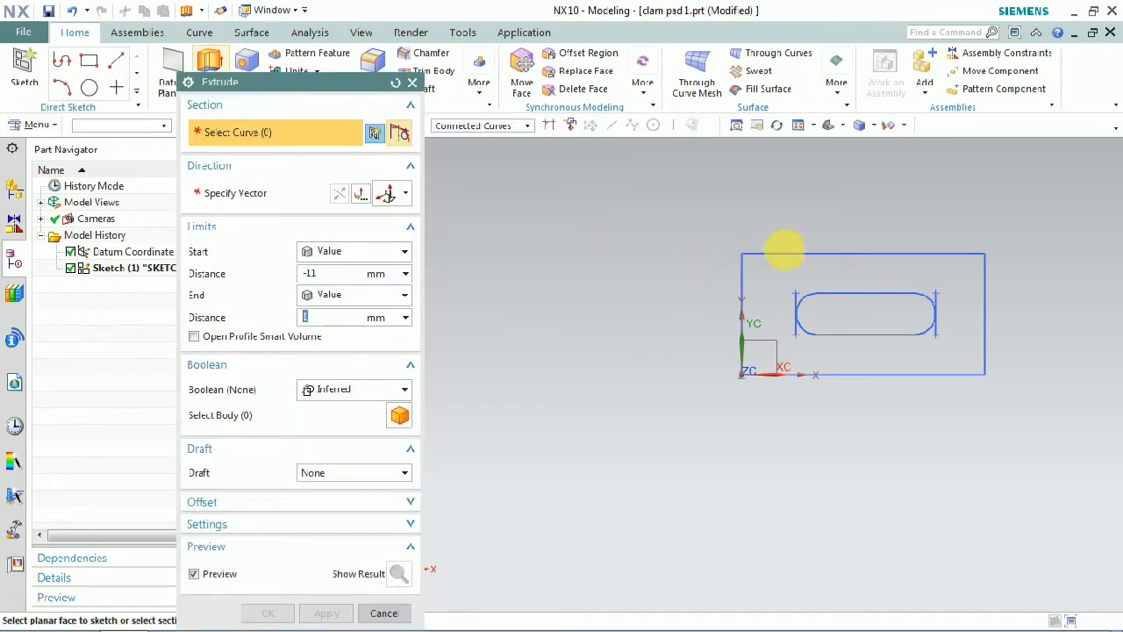
left_click(784, 265)
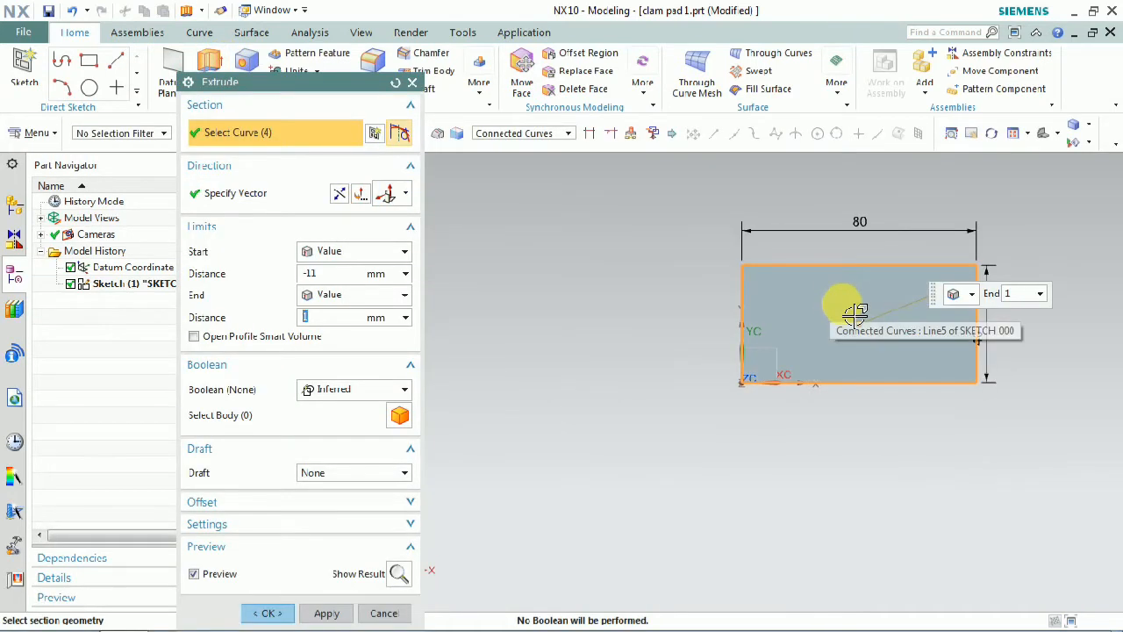
left_click(852, 305)
middle_click_drag(816, 418, 822, 349)
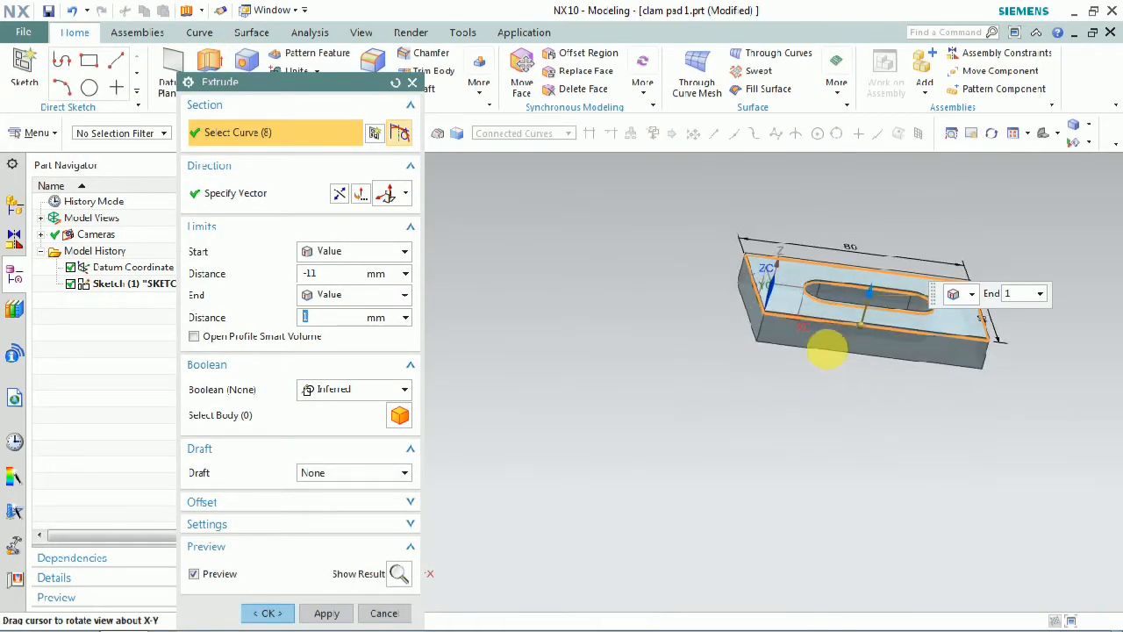
type("0")
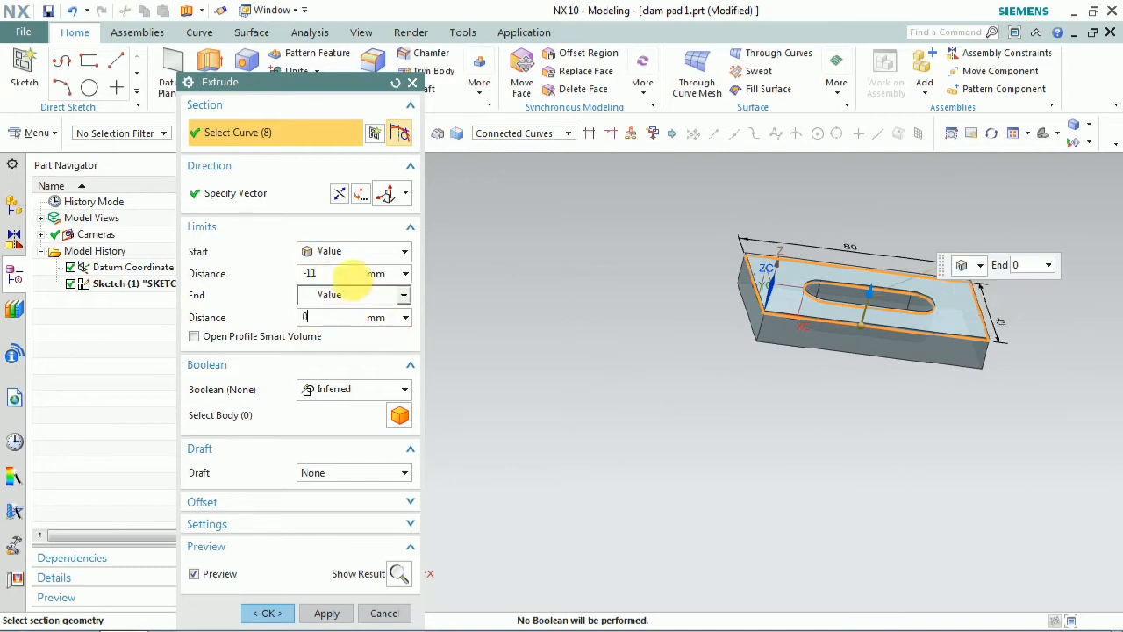
left_click(266, 612)
- Chamfer the plate's upper short edge at the end away from the origin, using asymmetric distances of 5 mm and 12 mm
scroll(602, 334, "down", 2)
middle_click_drag(832, 351, 805, 351)
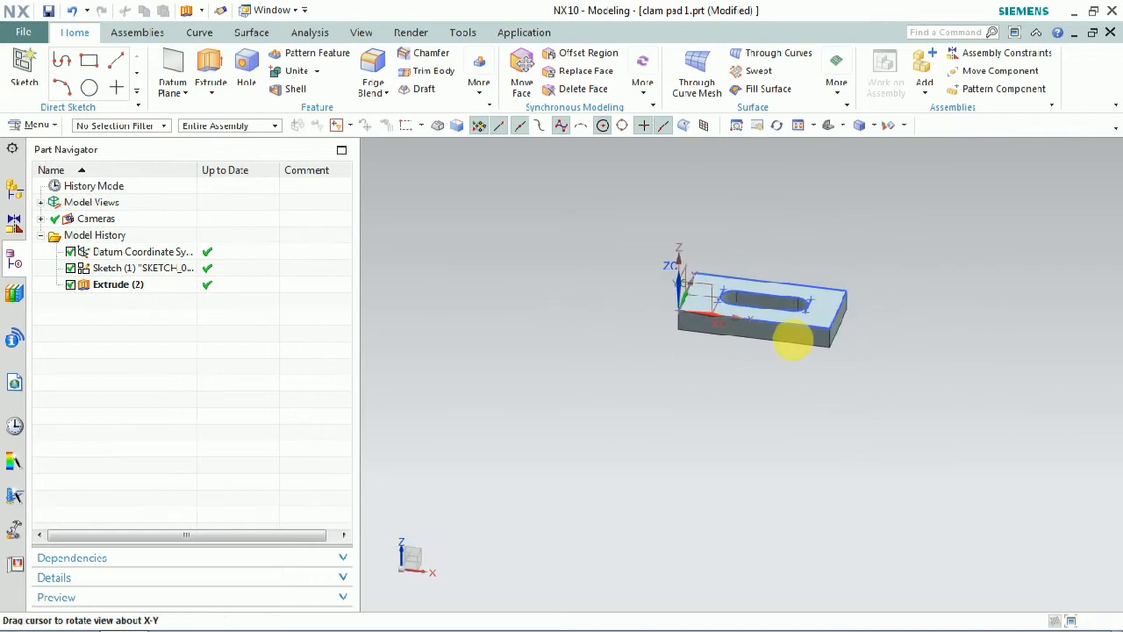
scroll(841, 322, "up", 5)
left_click(426, 55)
left_click(880, 285)
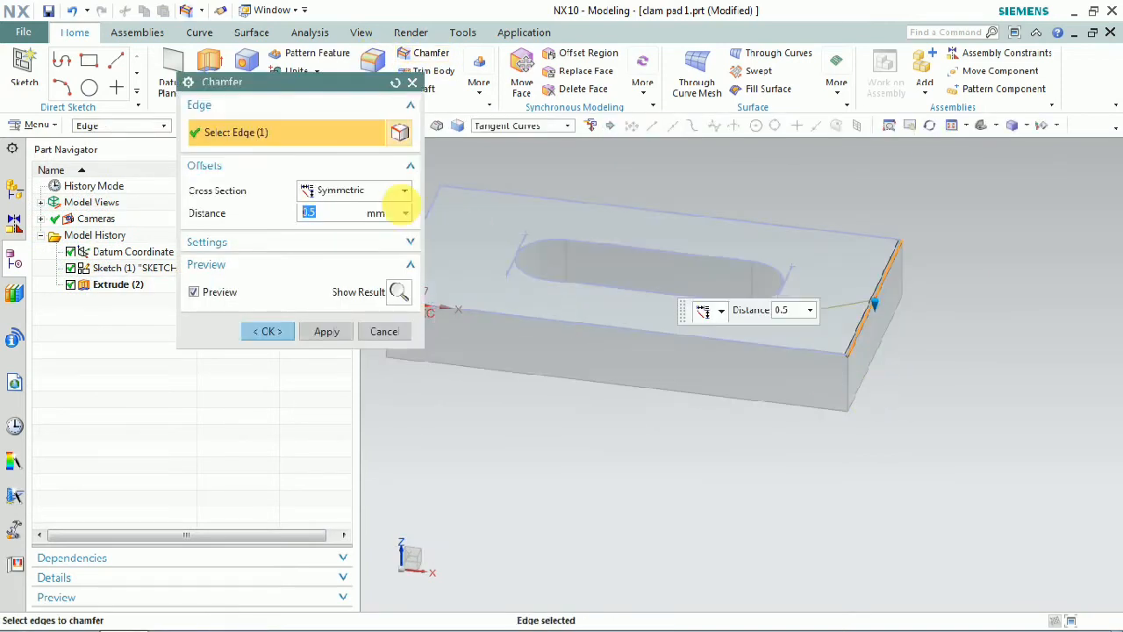
left_click(348, 193)
left_click(346, 227)
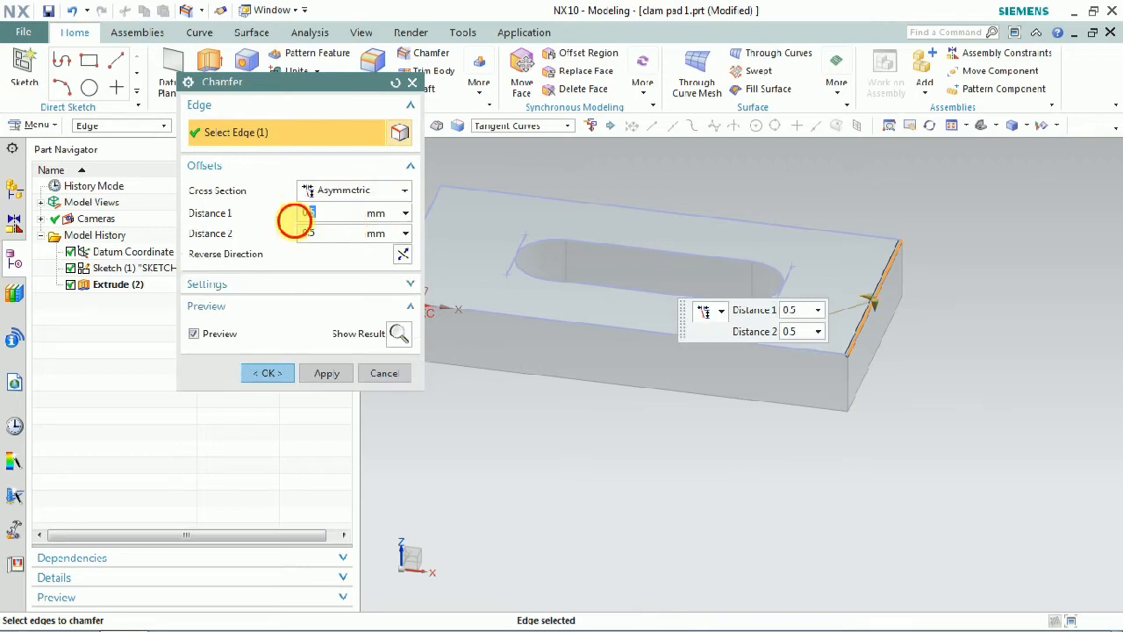
type("5")
double_click(311, 234)
type("12")
left_click(344, 213)
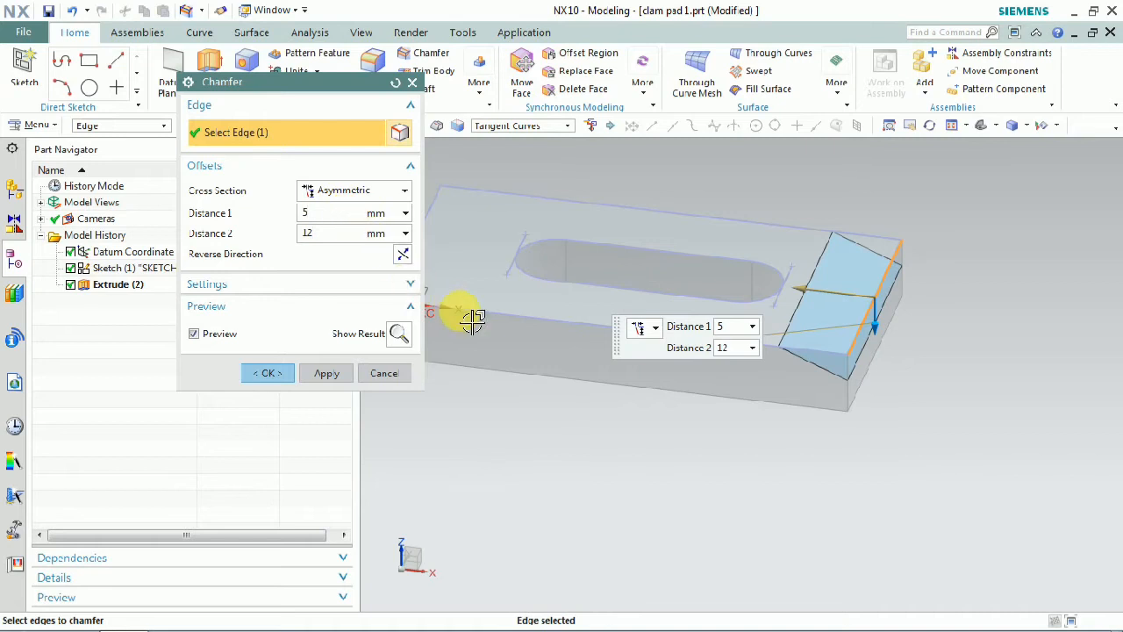
left_click(274, 373)
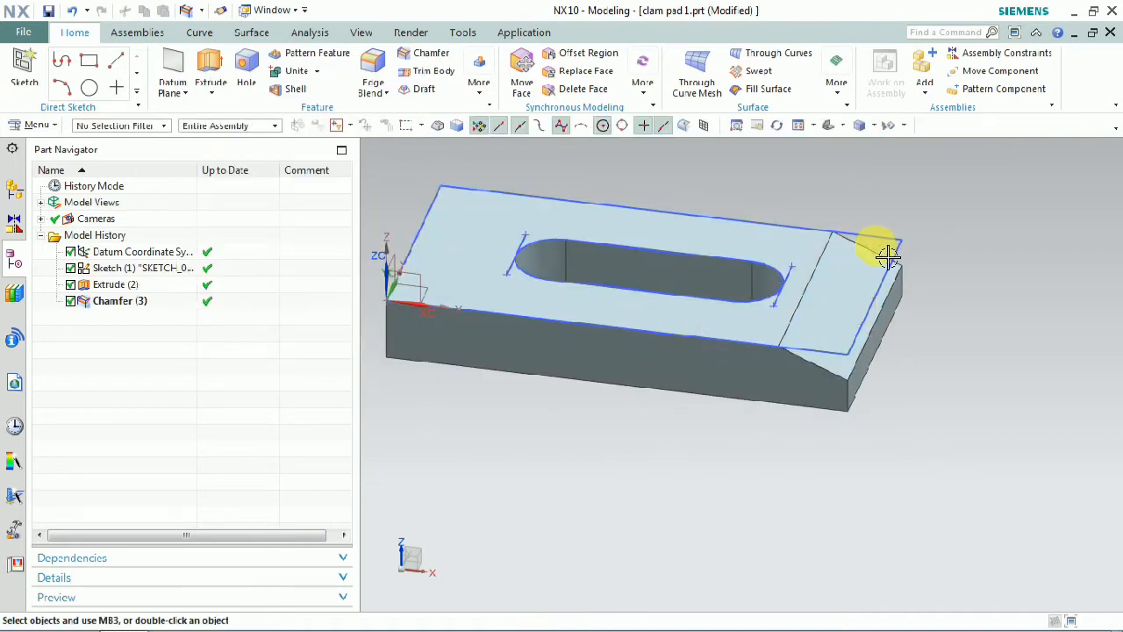
- Hide the base sketch of the plate
scroll(883, 243, "down", 3)
right_click(881, 233)
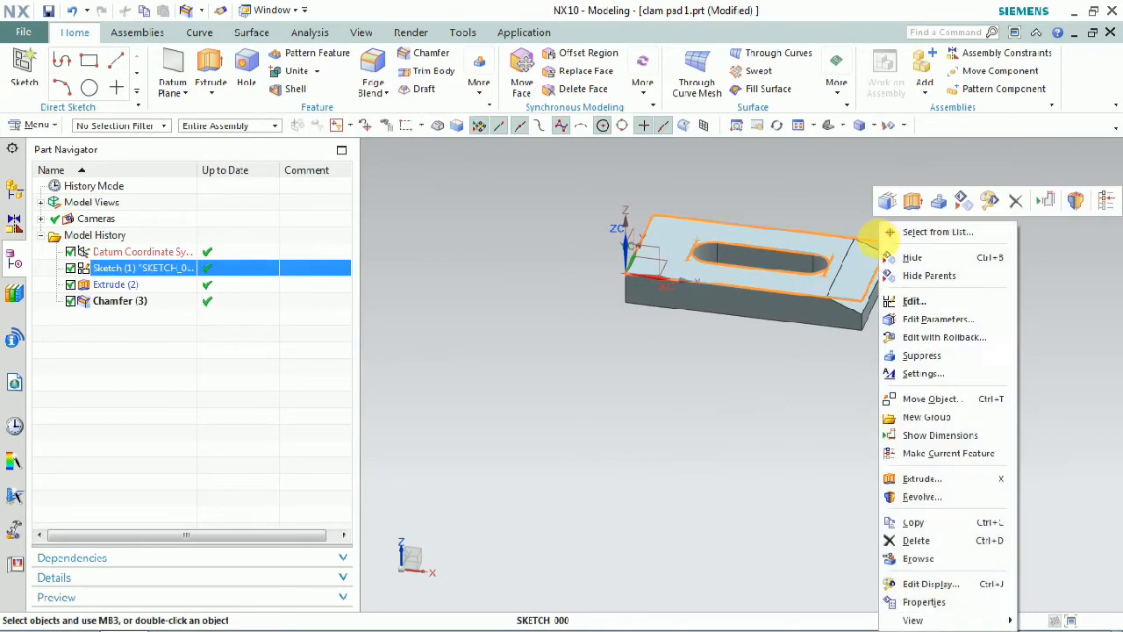
left_click(963, 200)
- Change the object display colour of the slotted plate body to red
mouse_move(922, 230)
middle_mouse_down()
mouse_move(729, 306)
mouse_move(764, 306)
mouse_move(698, 251)
middle_mouse_up()
left_click(697, 251)
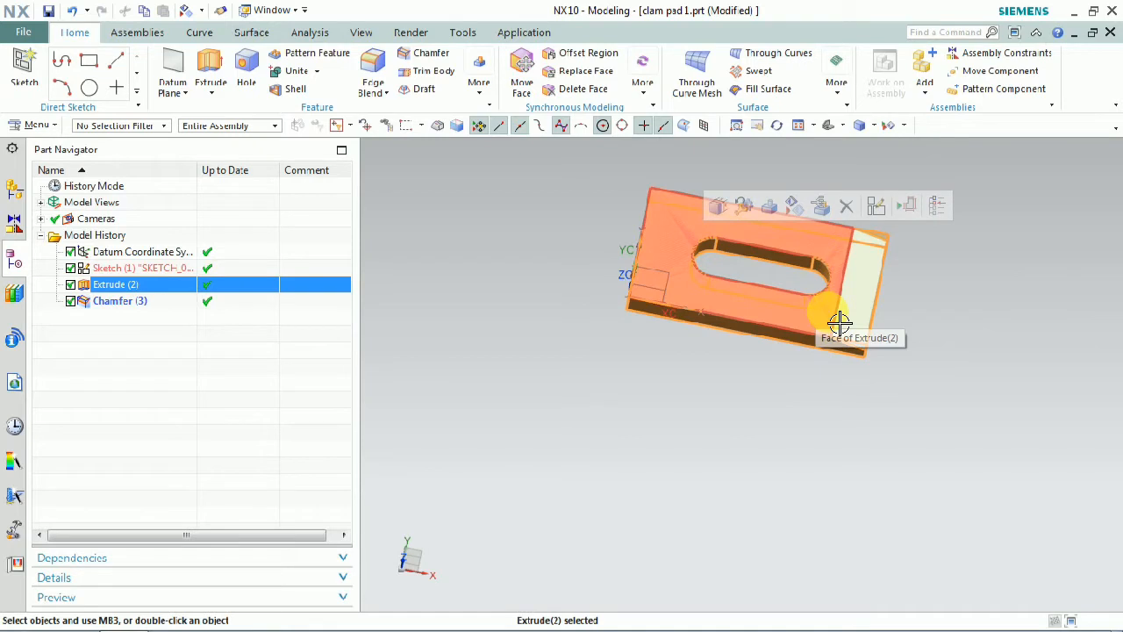
left_click(29, 125)
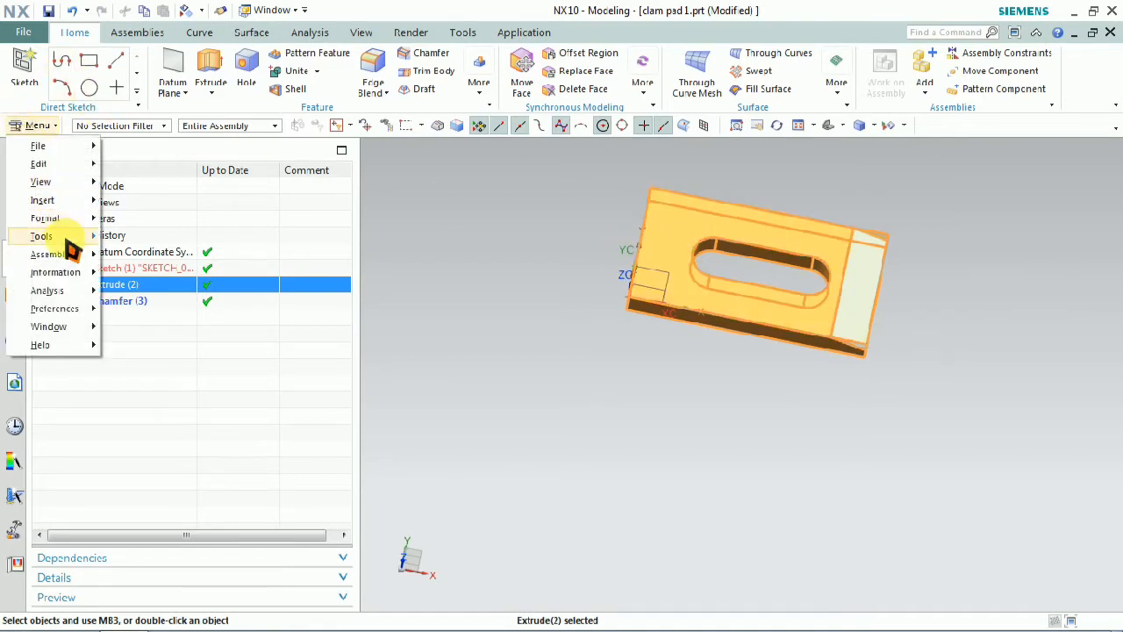
mouse_move(55, 186)
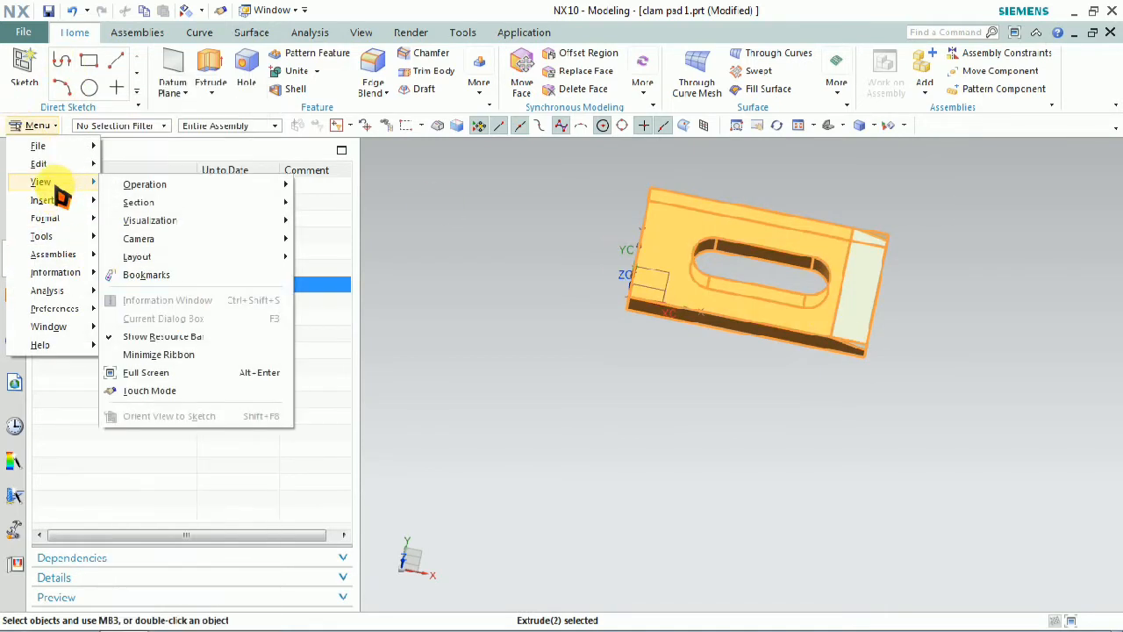
mouse_move(42, 164)
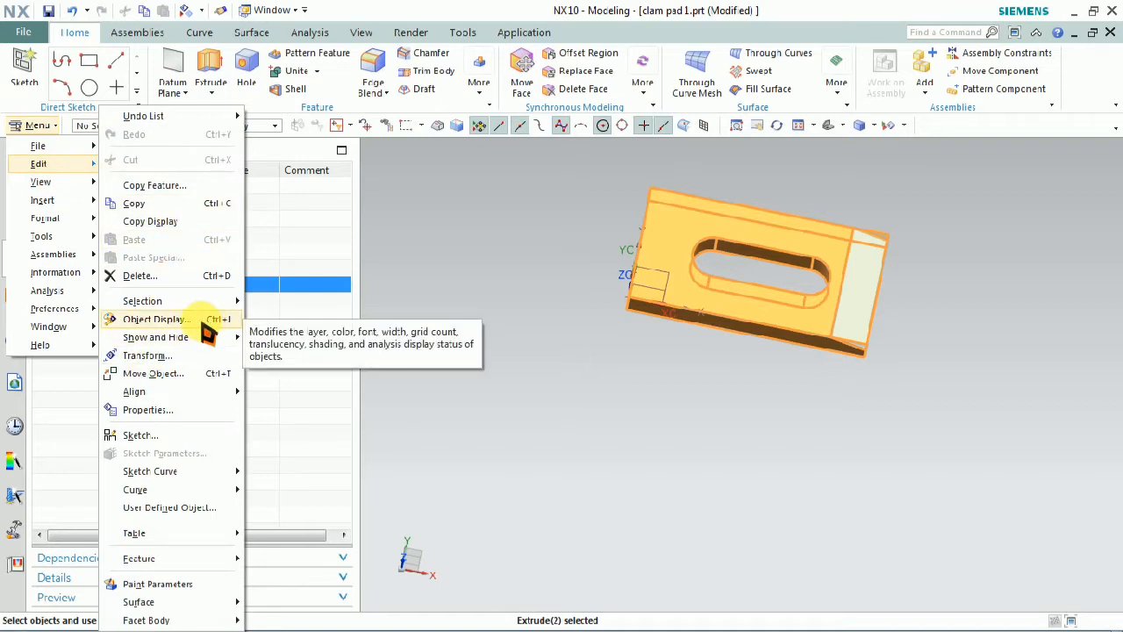
left_click(201, 321)
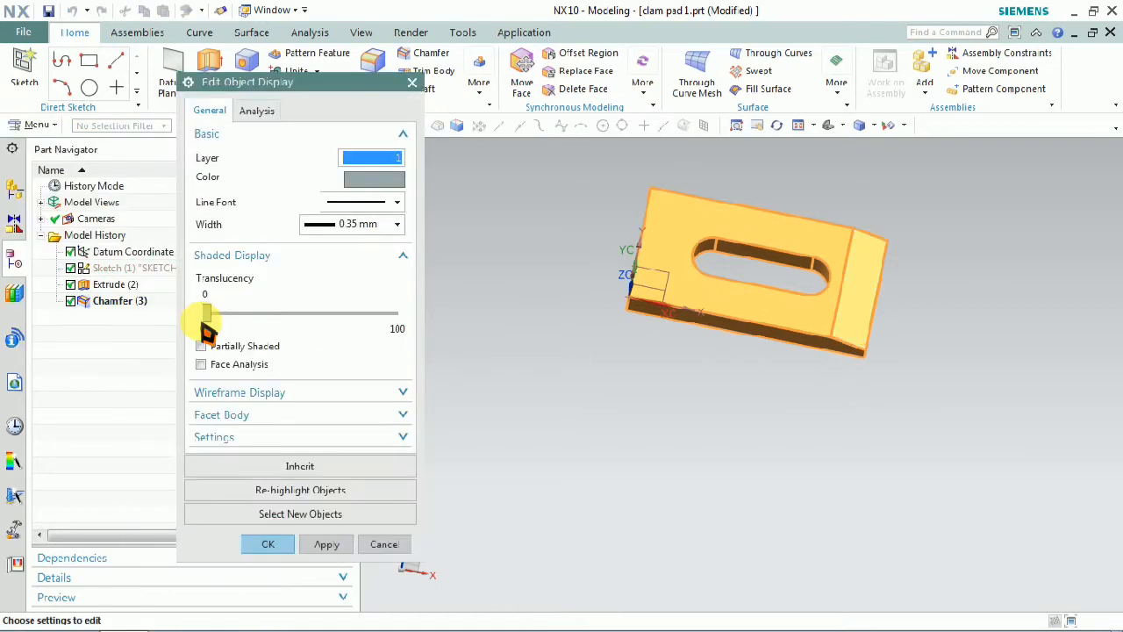
left_click(360, 182)
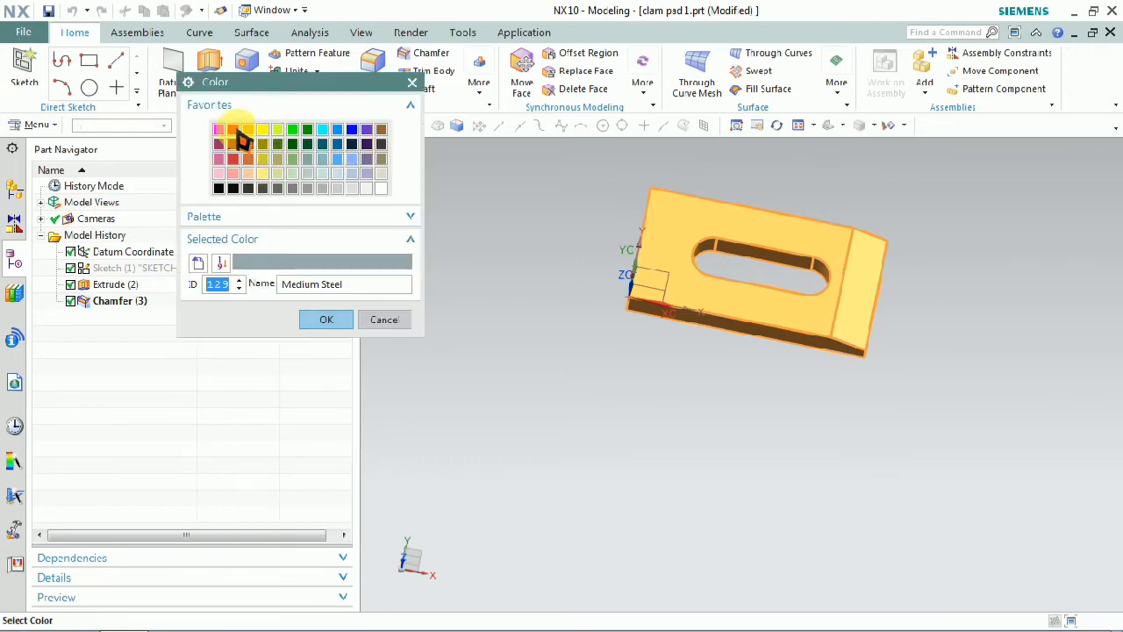
left_click(246, 155)
left_click(321, 319)
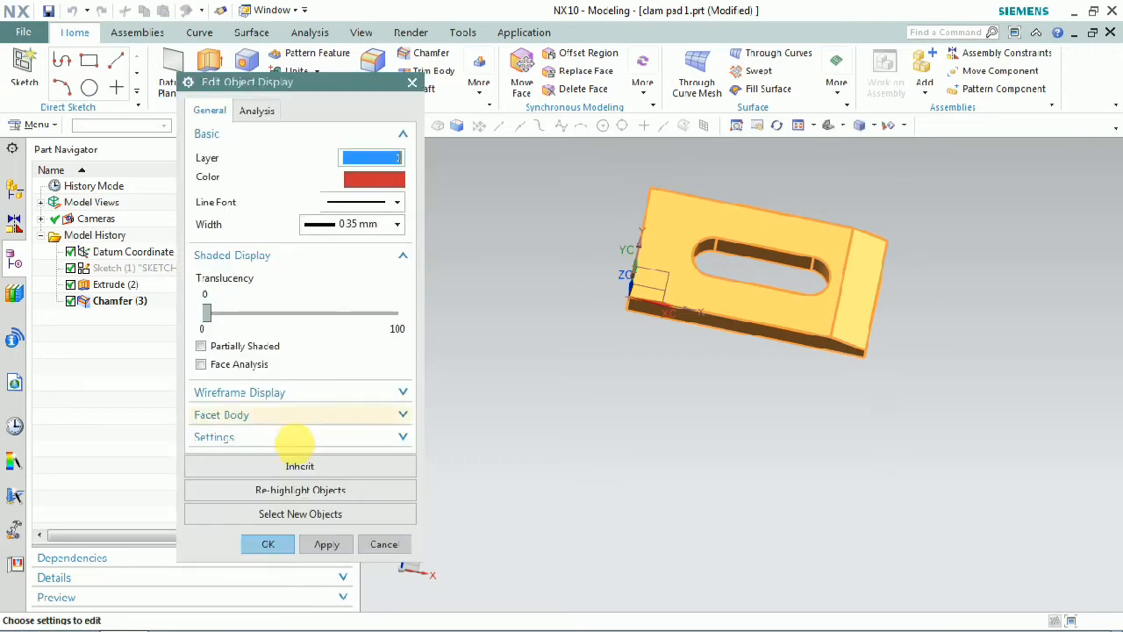
left_click(263, 542)
middle_click_drag(738, 370, 721, 388)
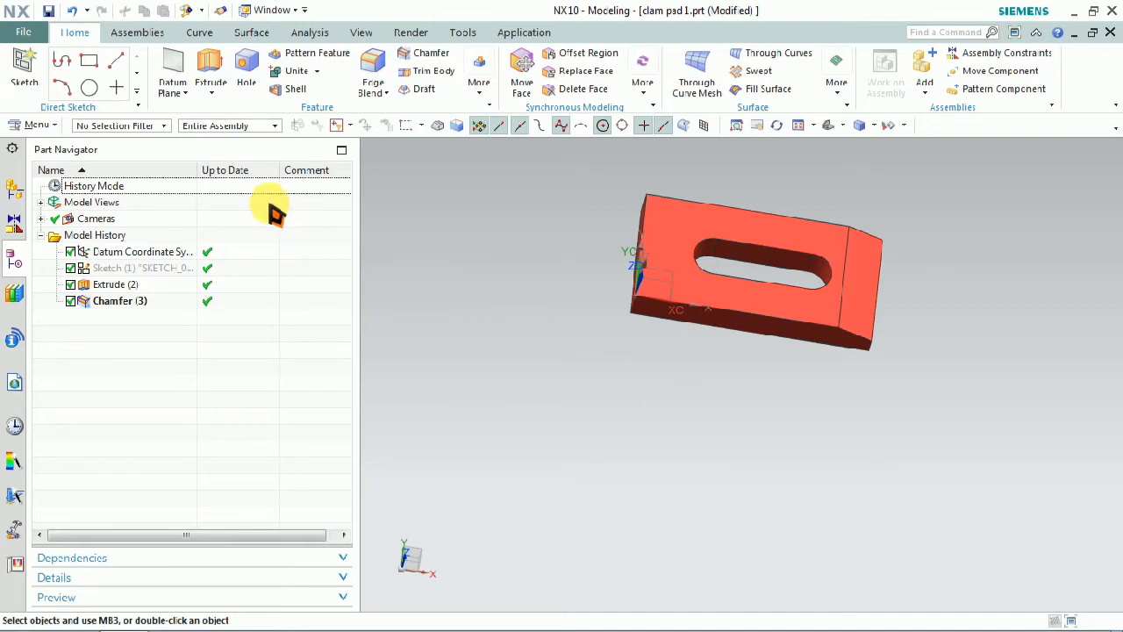
- Open the Reuse Library and select the clamps library
left_click(16, 299)
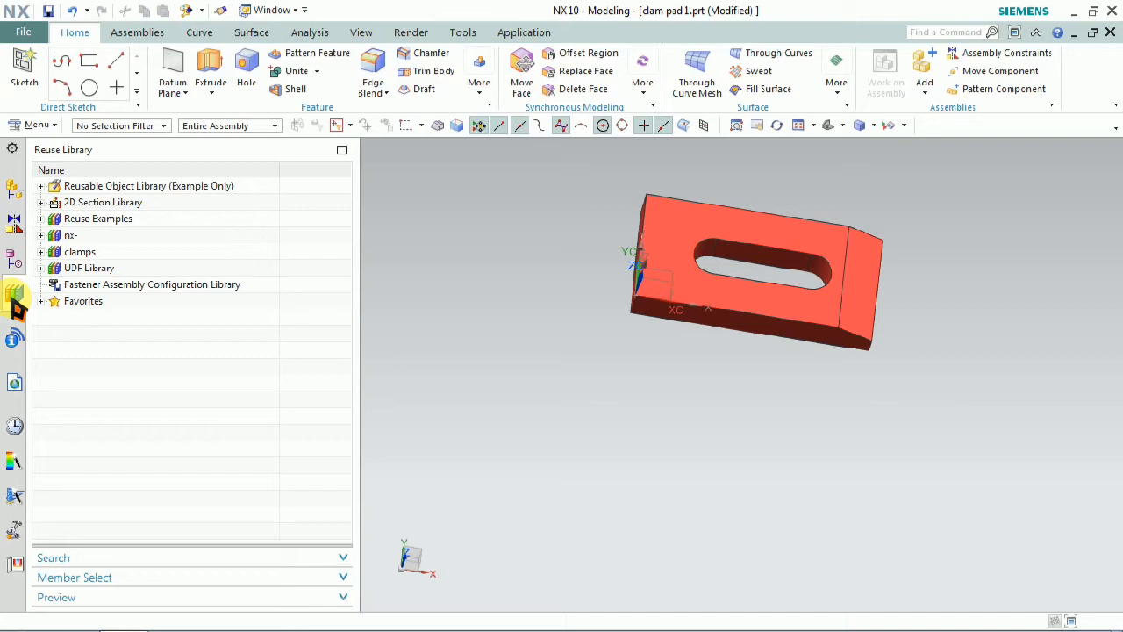
left_click(75, 187)
left_click(95, 203)
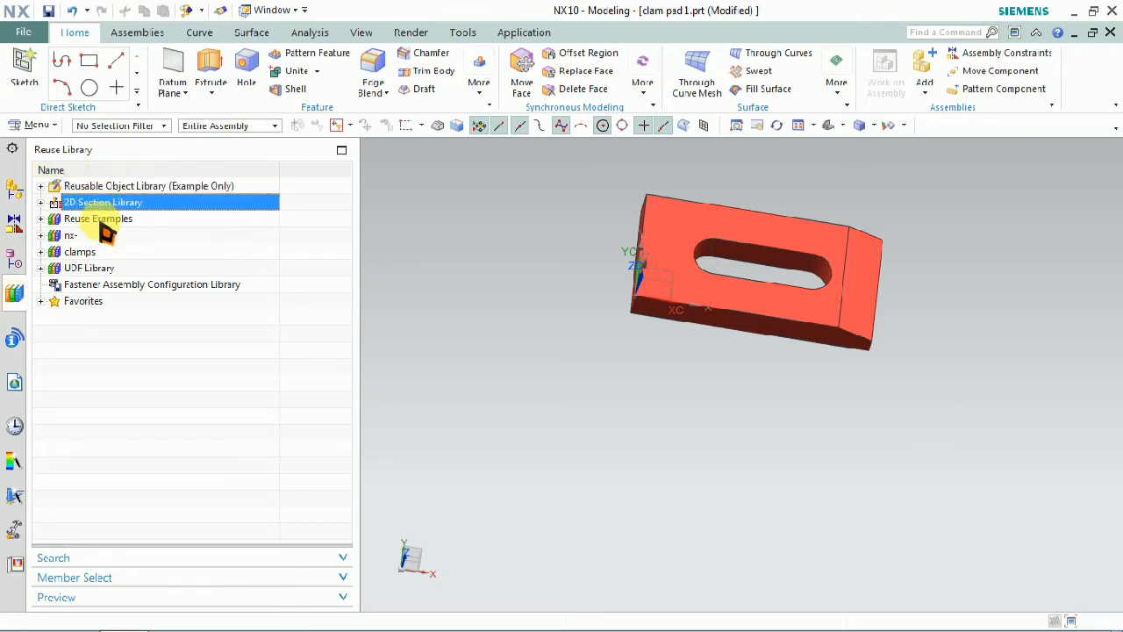
left_click(102, 220)
left_click(80, 252)
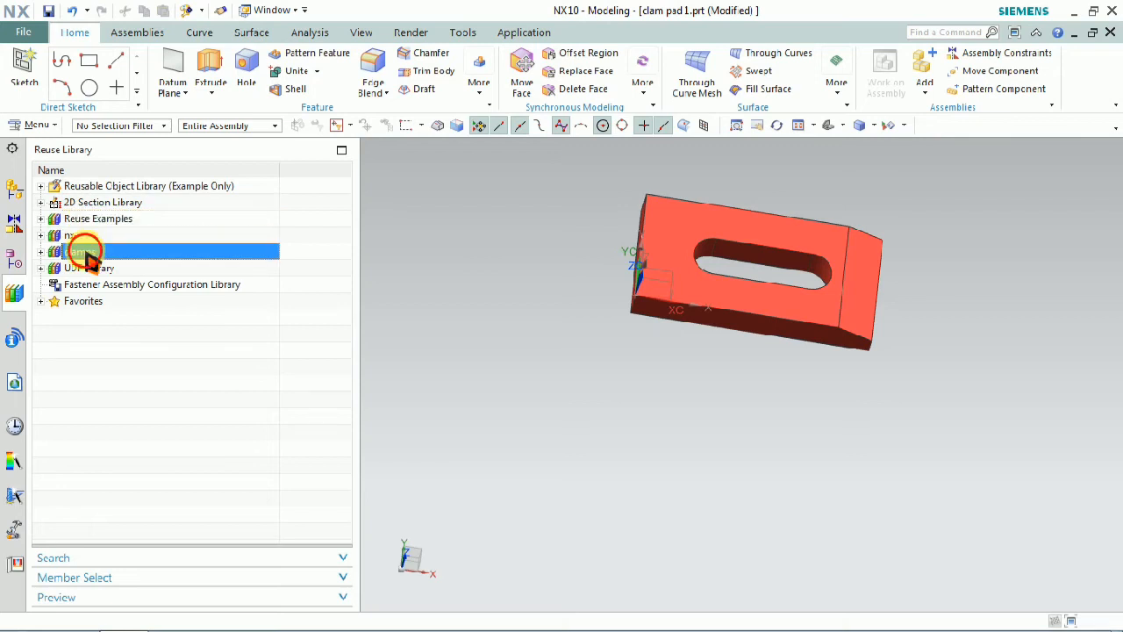
left_click(90, 268)
left_click(87, 285)
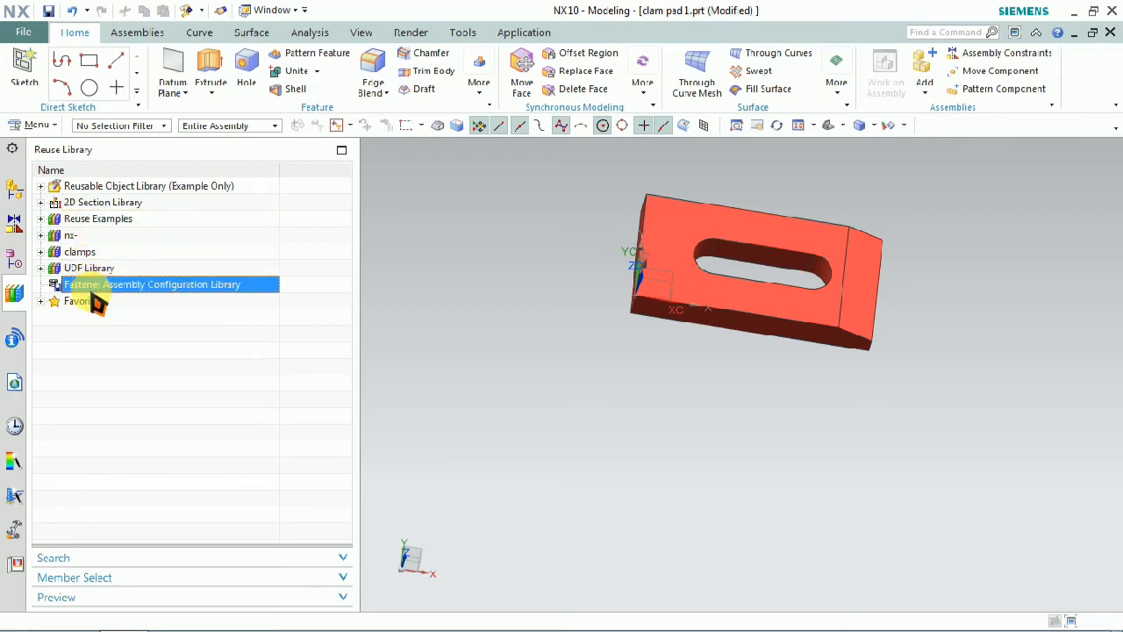
left_click(97, 301)
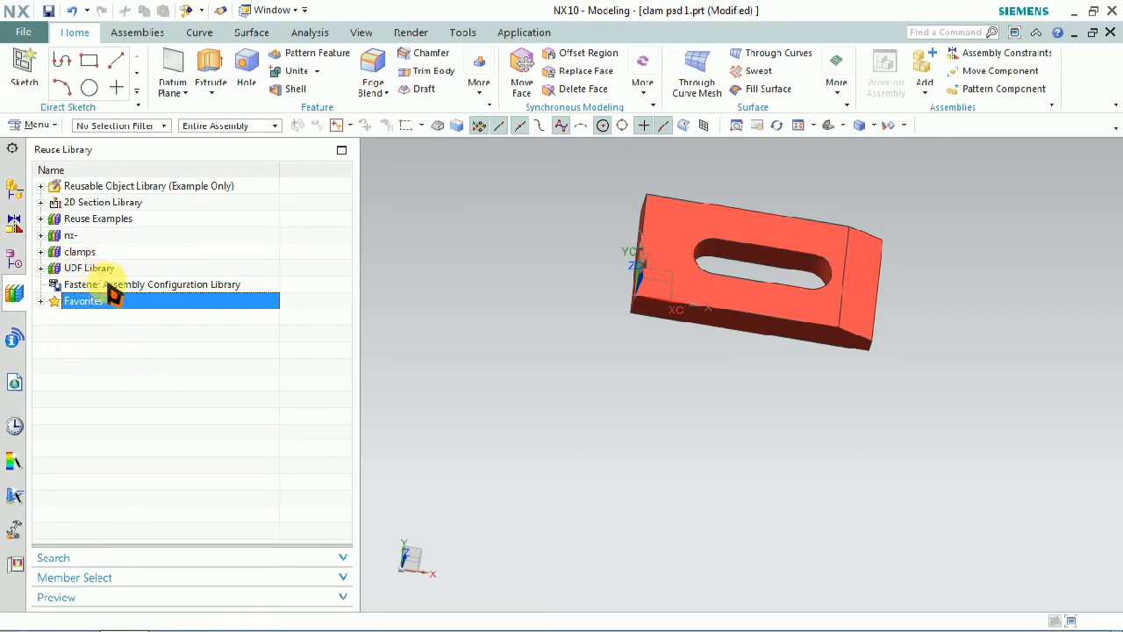
- Open the library management settings of the Reuse Library
right_click(111, 322)
right_click(93, 335)
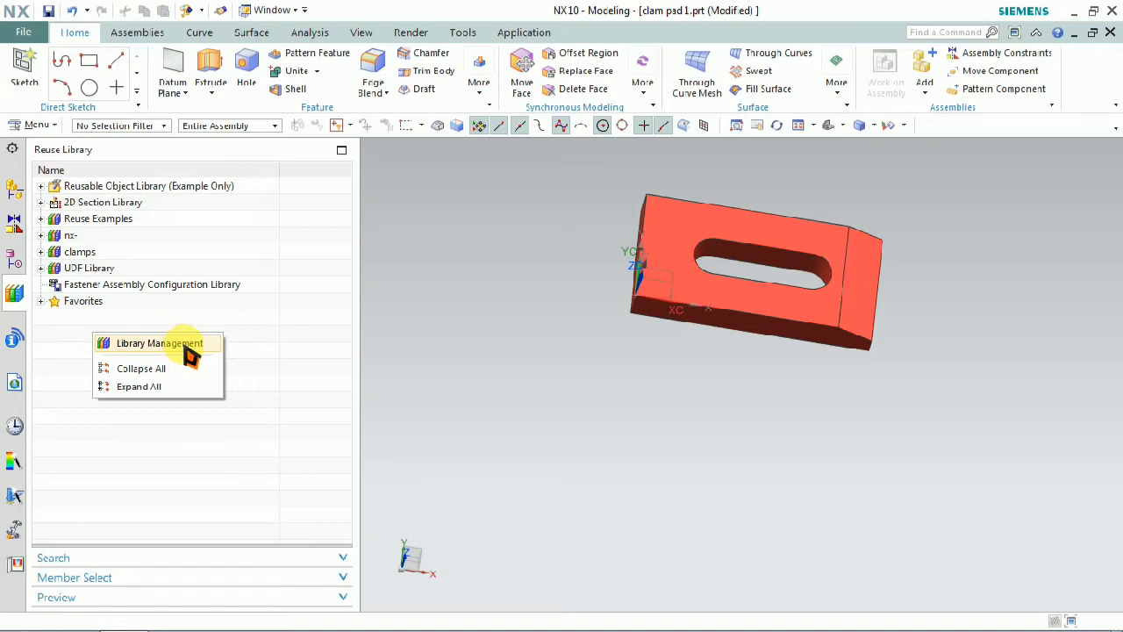
right_click(188, 326)
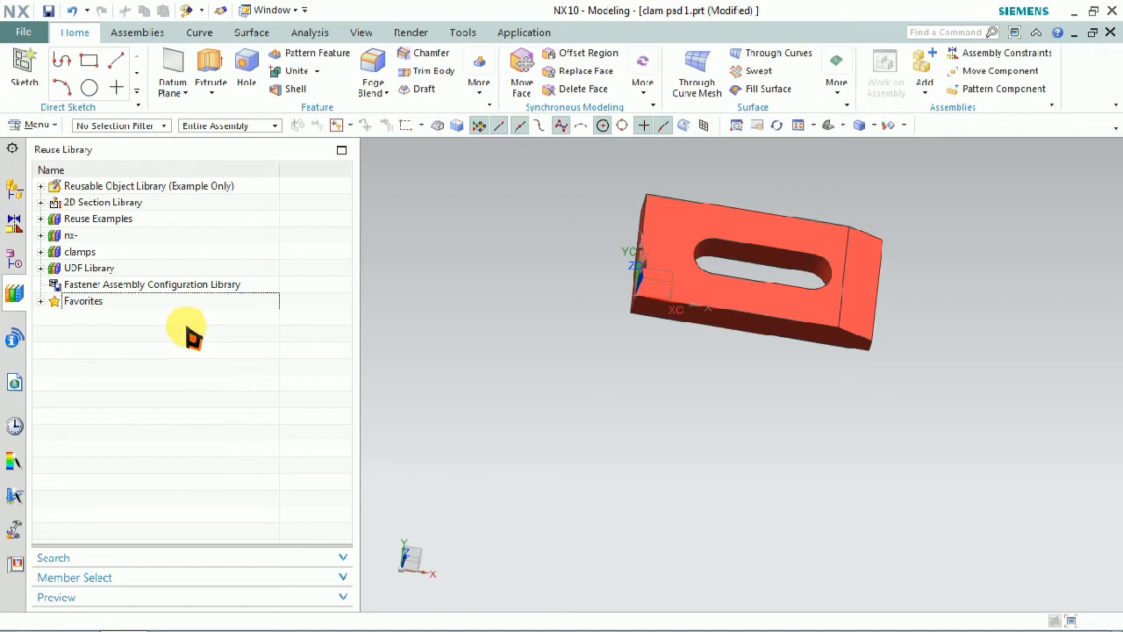
right_click(188, 327)
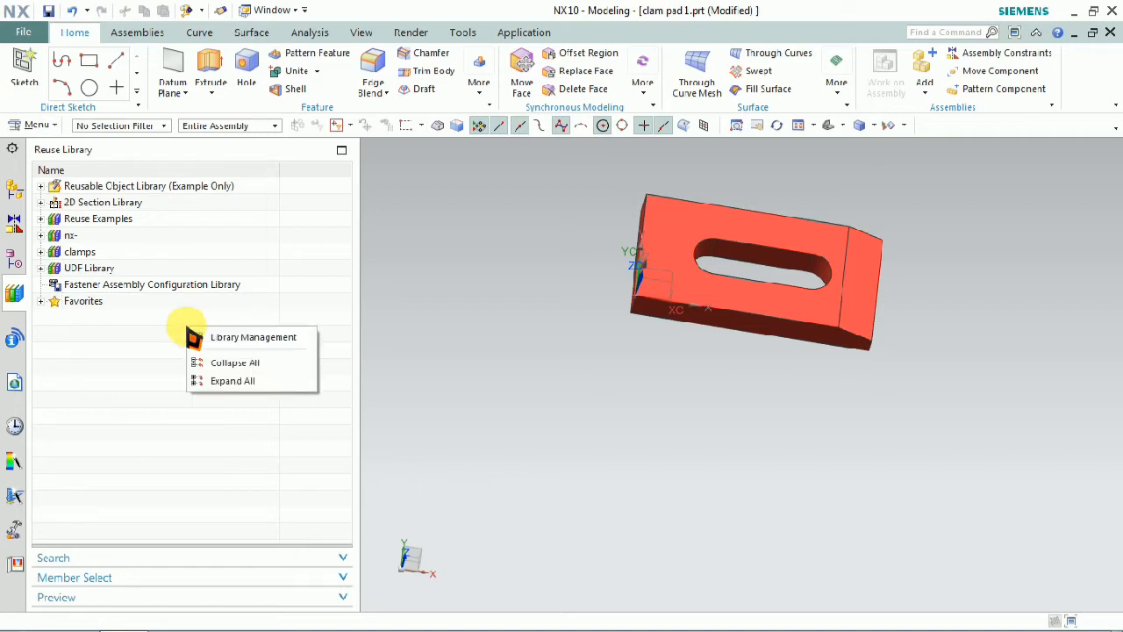
left_click(263, 338)
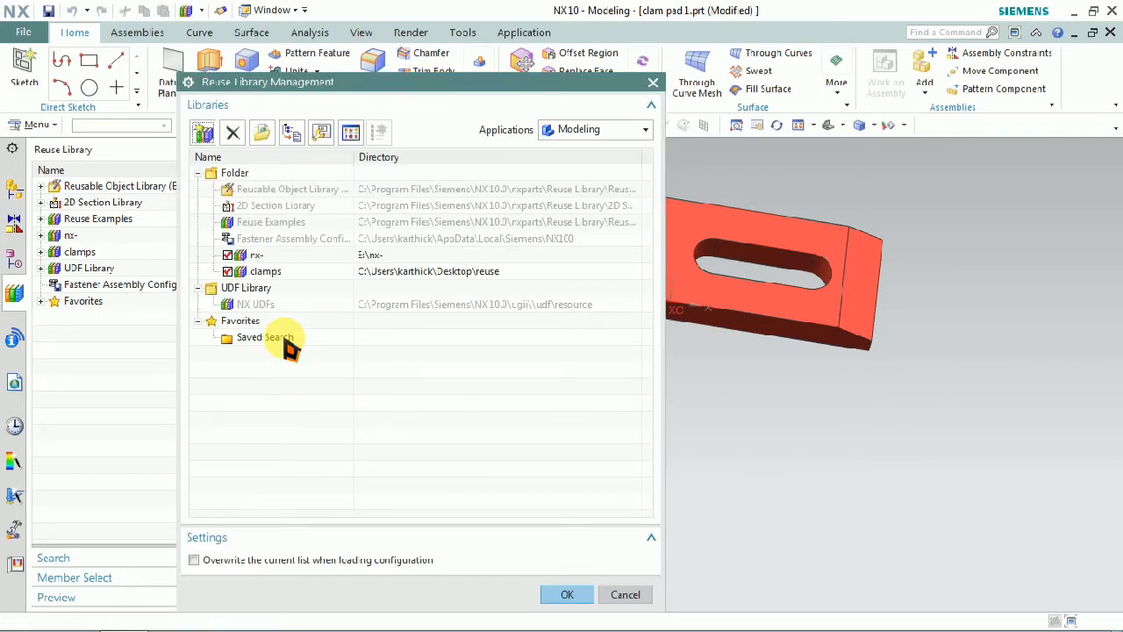
- Add the clamp pads folder on the Desktop as a new reuse library and confirm the library list
left_click(203, 132)
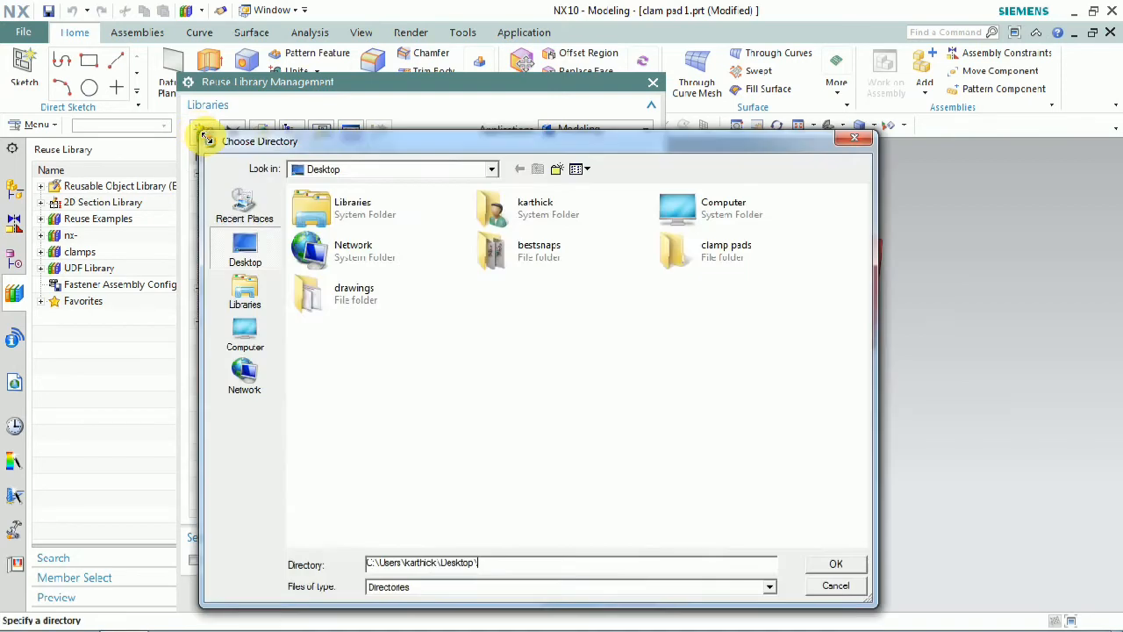
left_click(724, 255)
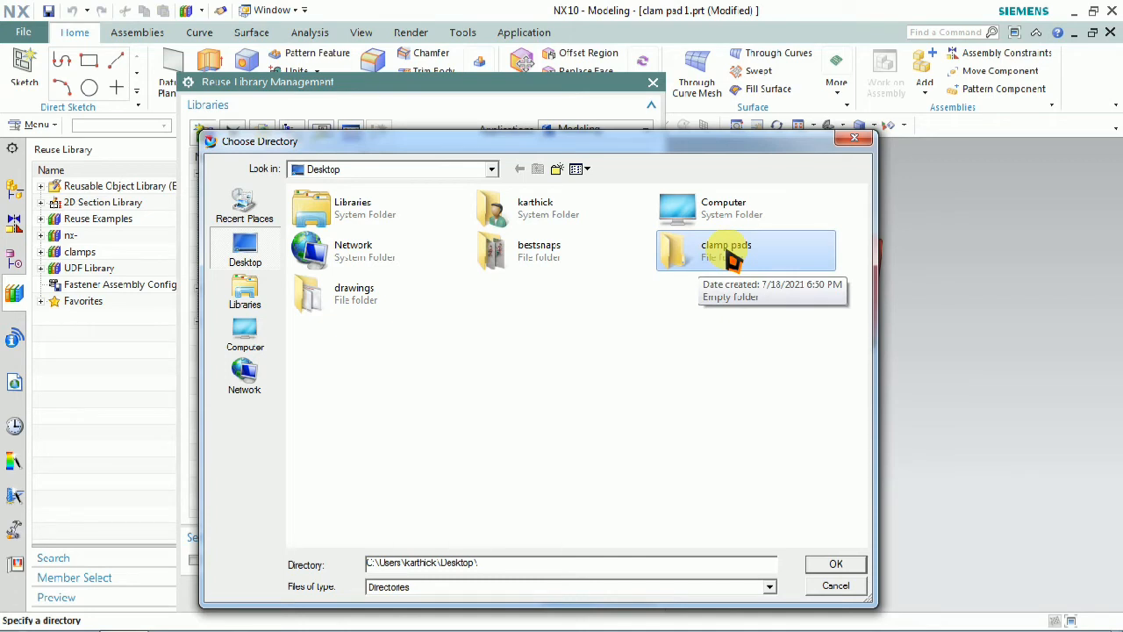
double_click(726, 255)
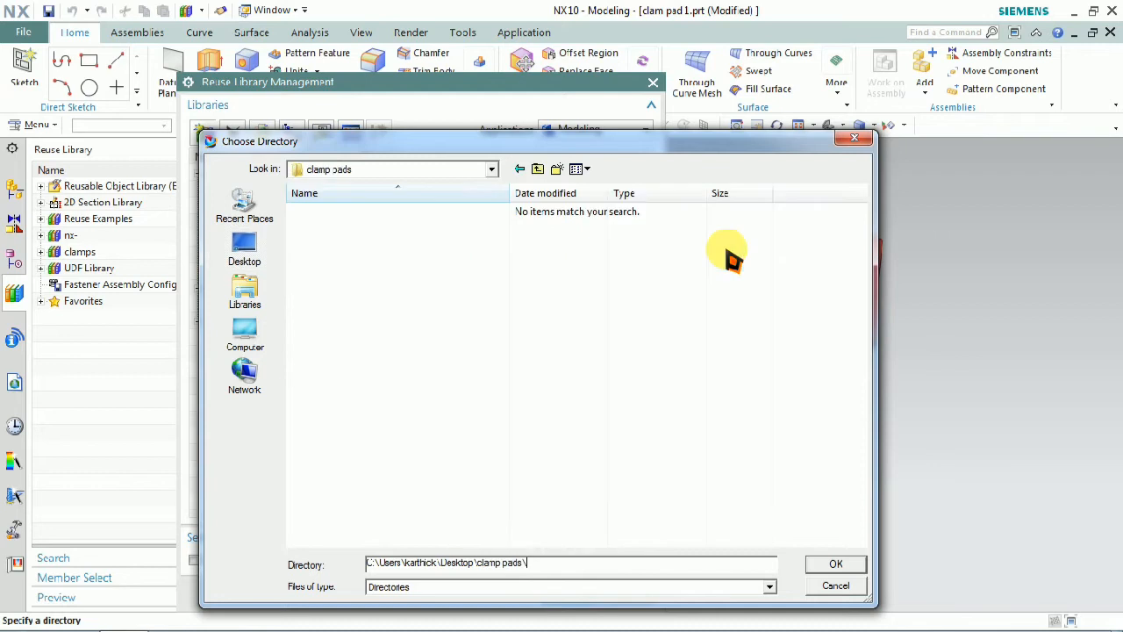
left_click(836, 565)
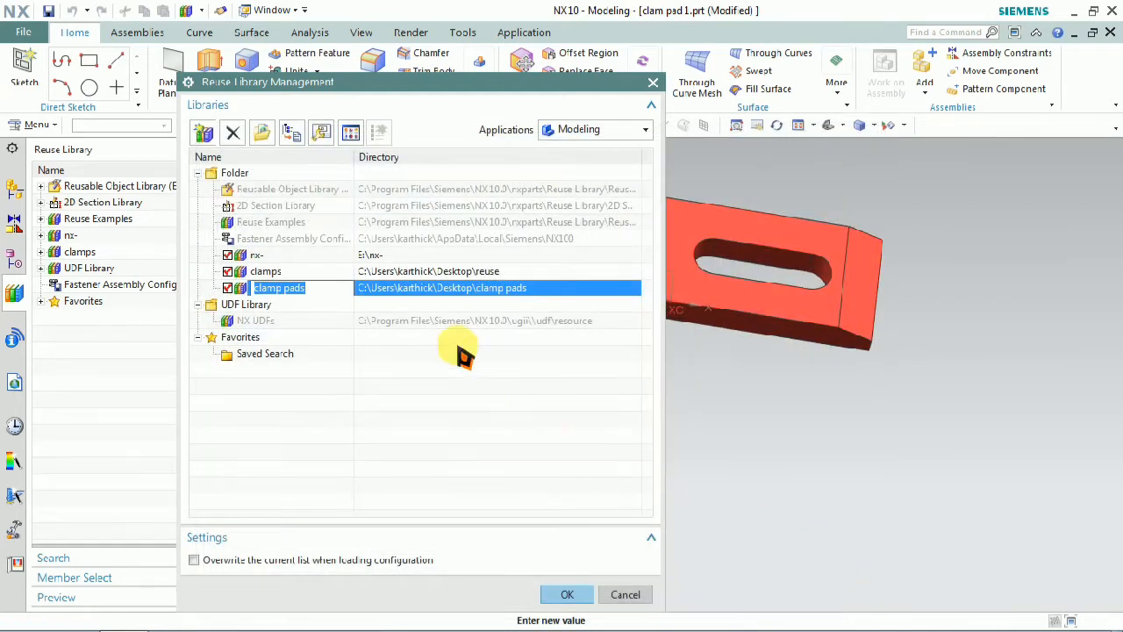
left_click(428, 291)
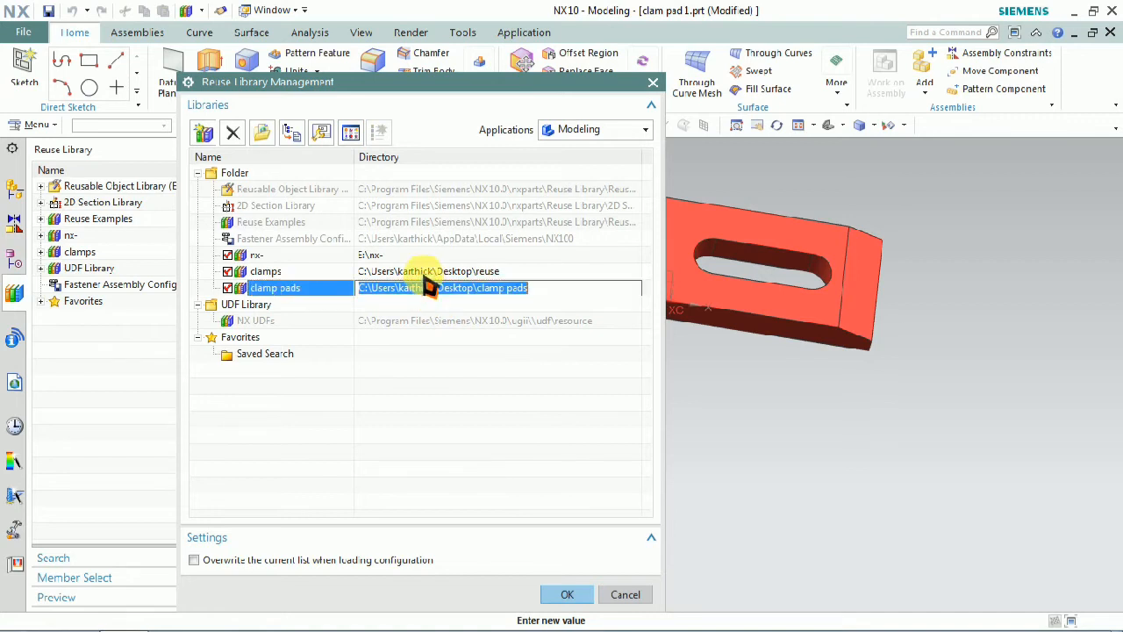
left_click(568, 595)
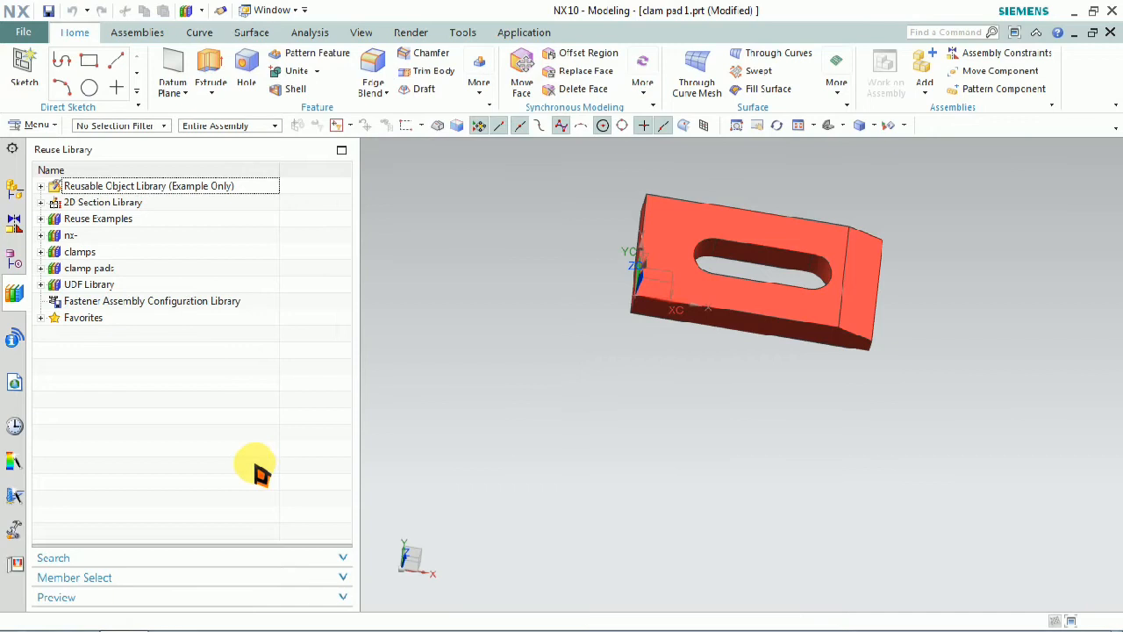
left_click(607, 449)
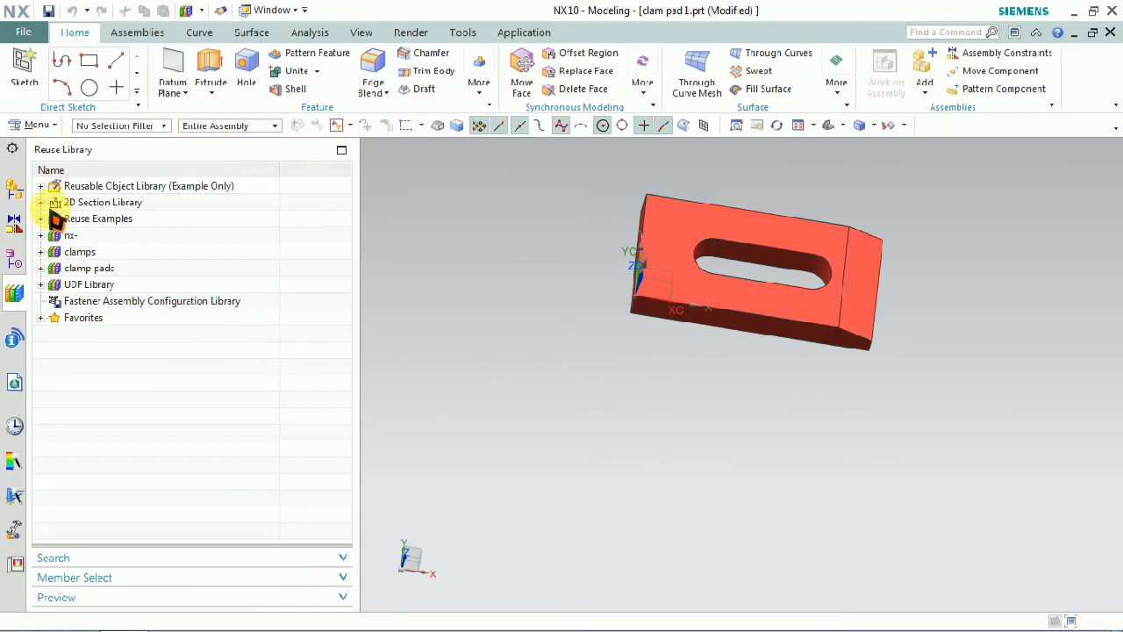
- Select the clamp pads library and expand its member selection area
left_click(86, 270)
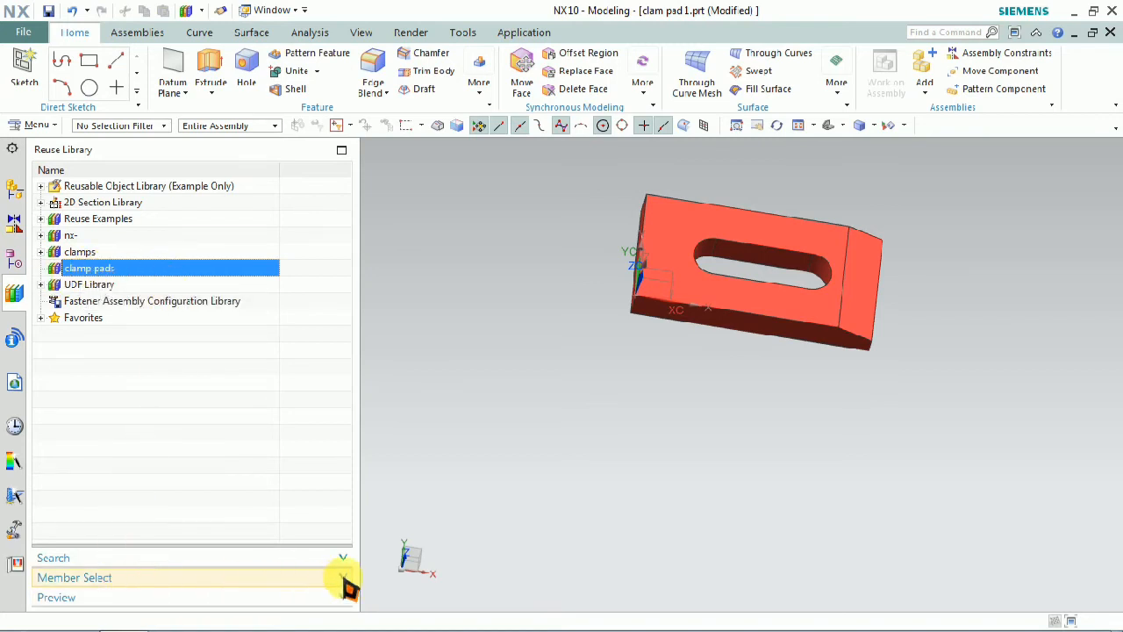
left_click(92, 577)
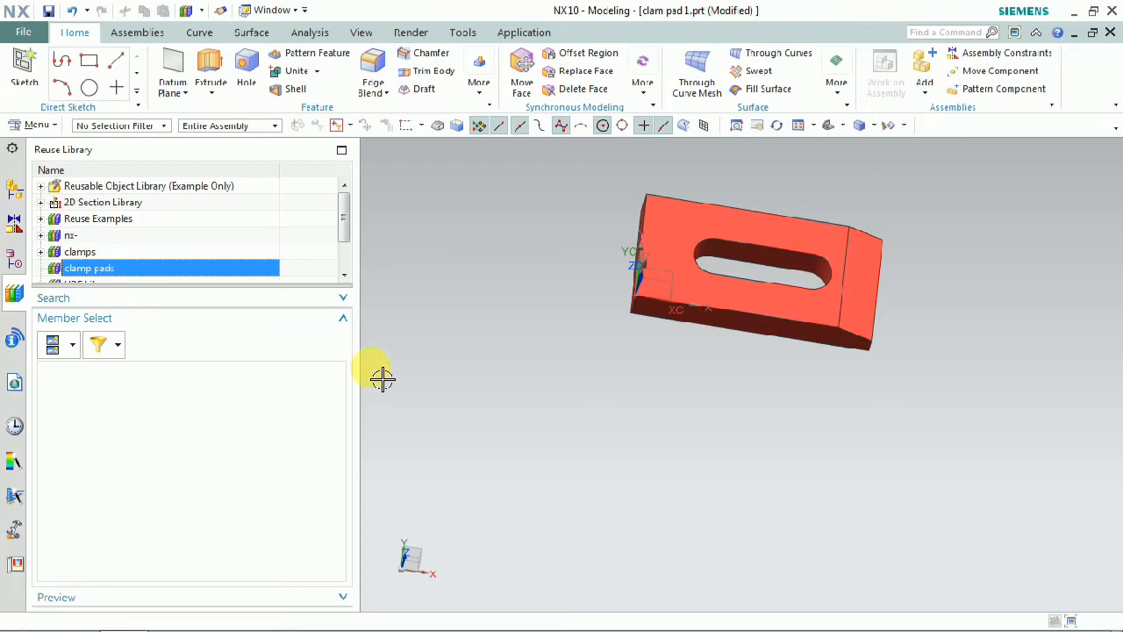
left_click(581, 426)
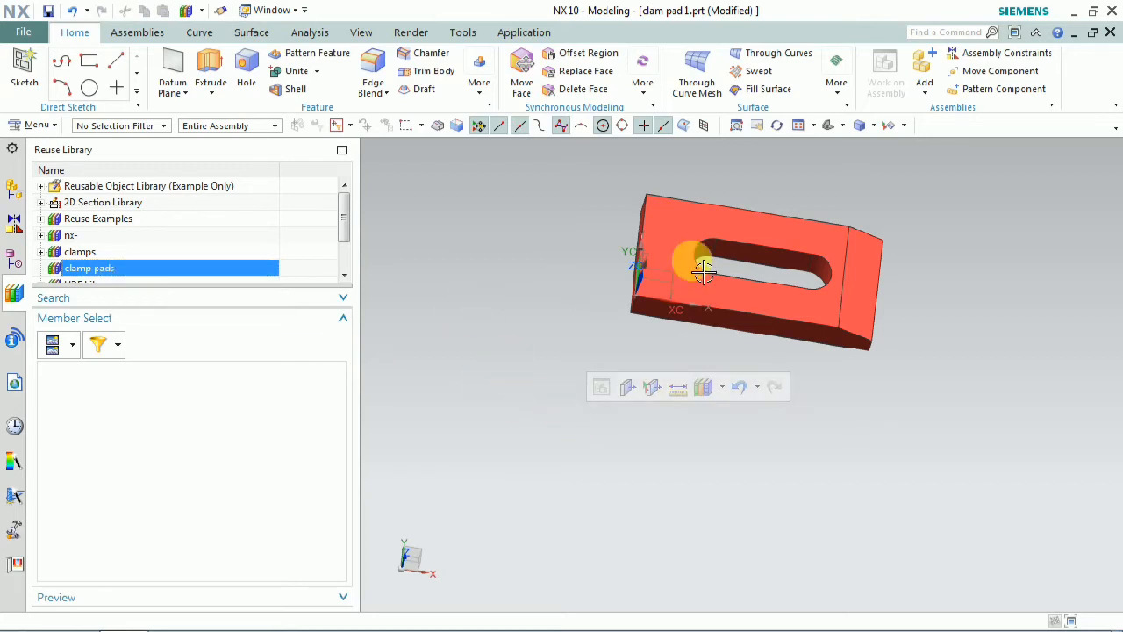
scroll(839, 227, "up", 3)
scroll(827, 225, "down", 2)
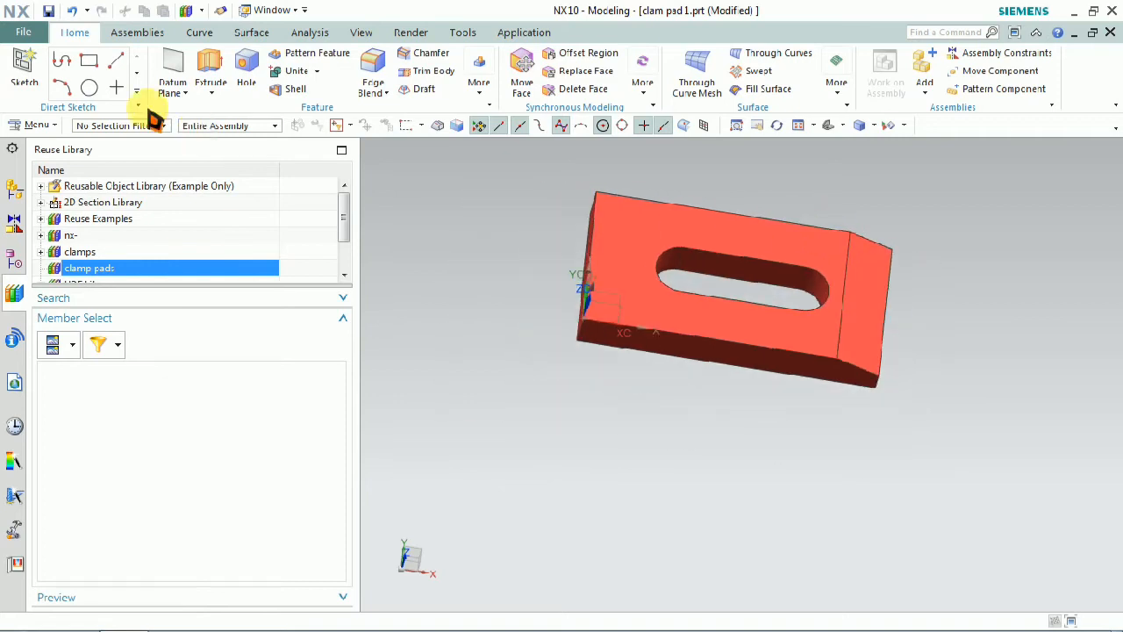
- Save the part under the name clam pad 2 in the Desktop's clamp pads folder
left_click(24, 33)
mouse_move(67, 139)
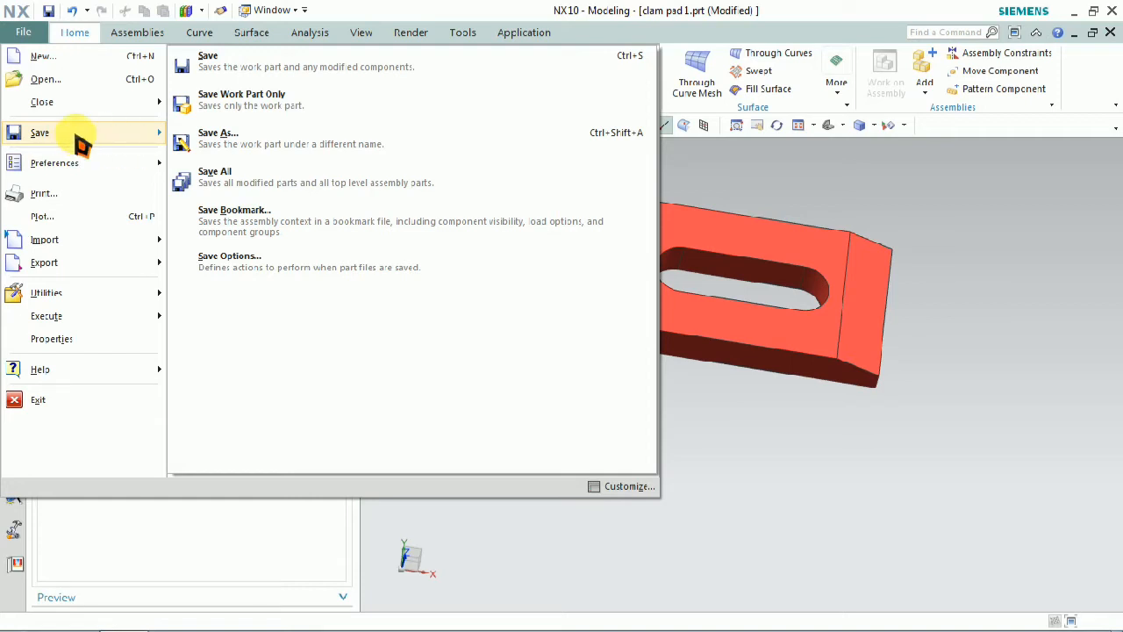
left_click(242, 140)
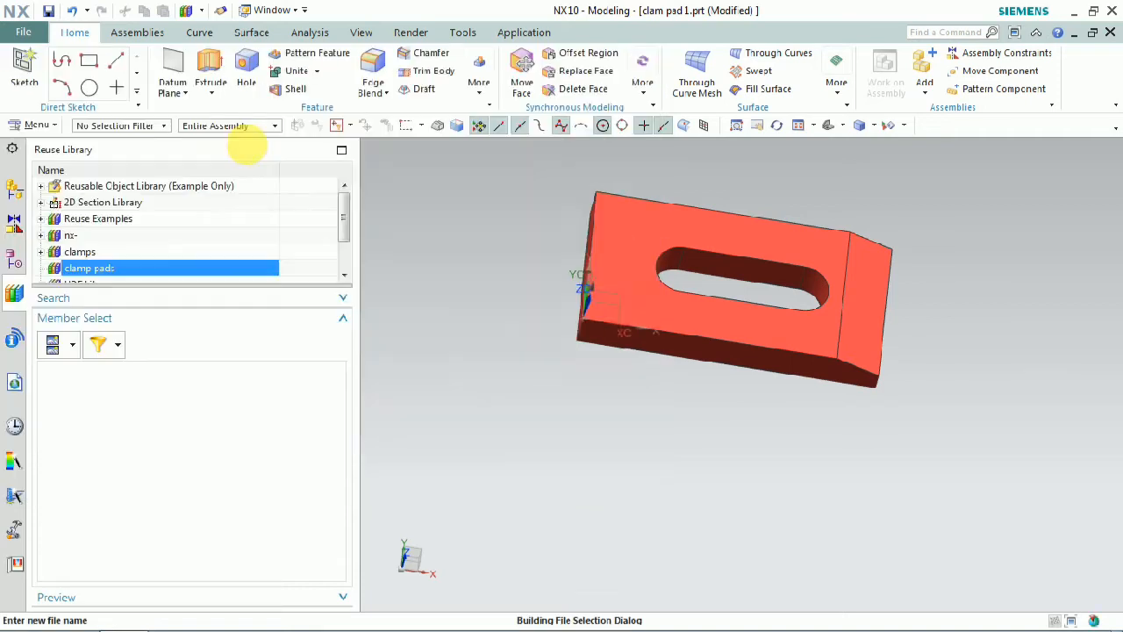
left_click(827, 257)
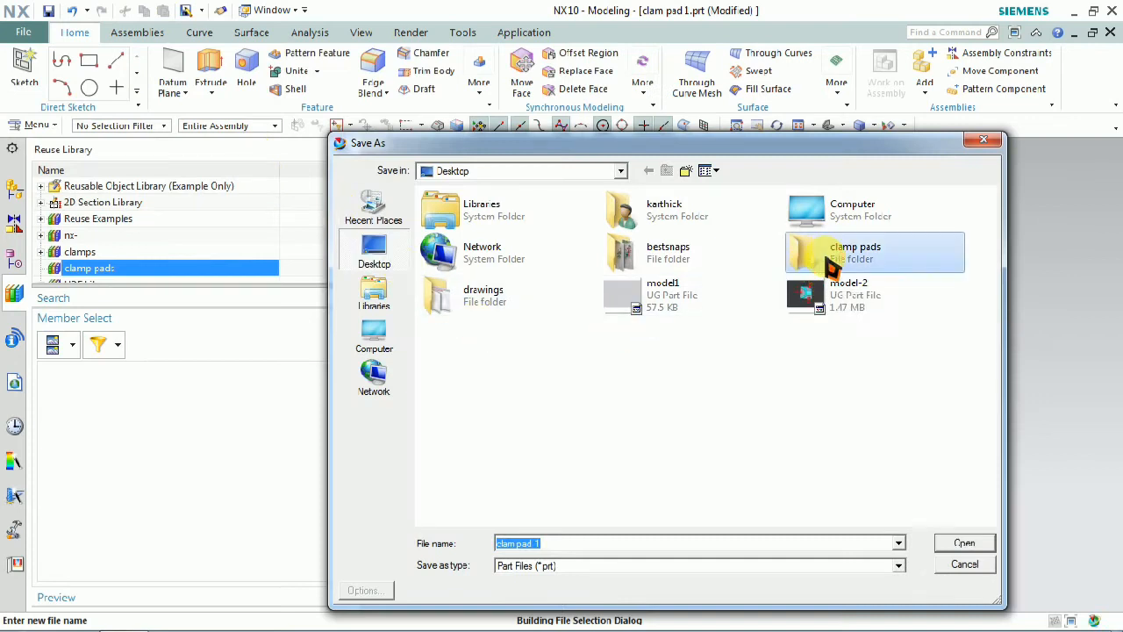
double_click(827, 257)
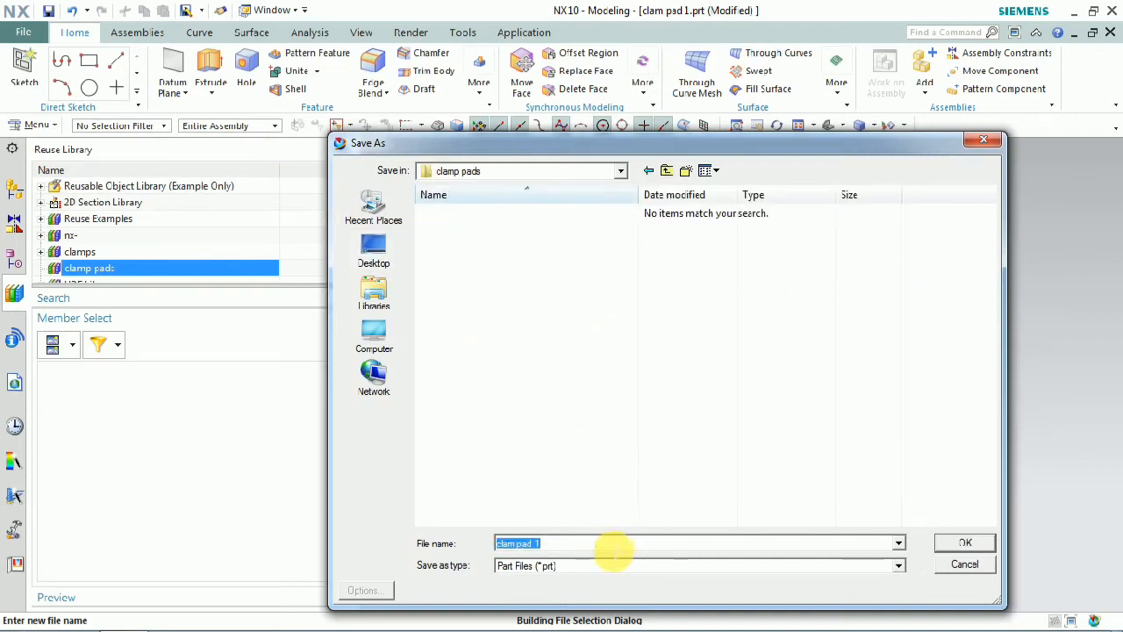
left_click(612, 551)
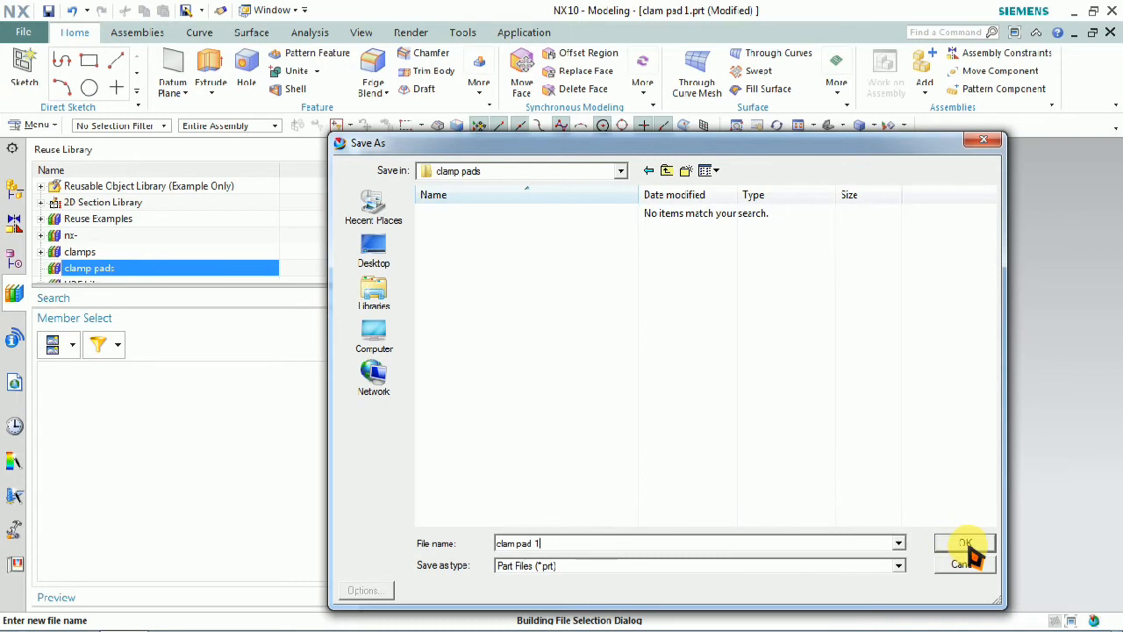
left_click(966, 544)
left_click(562, 344)
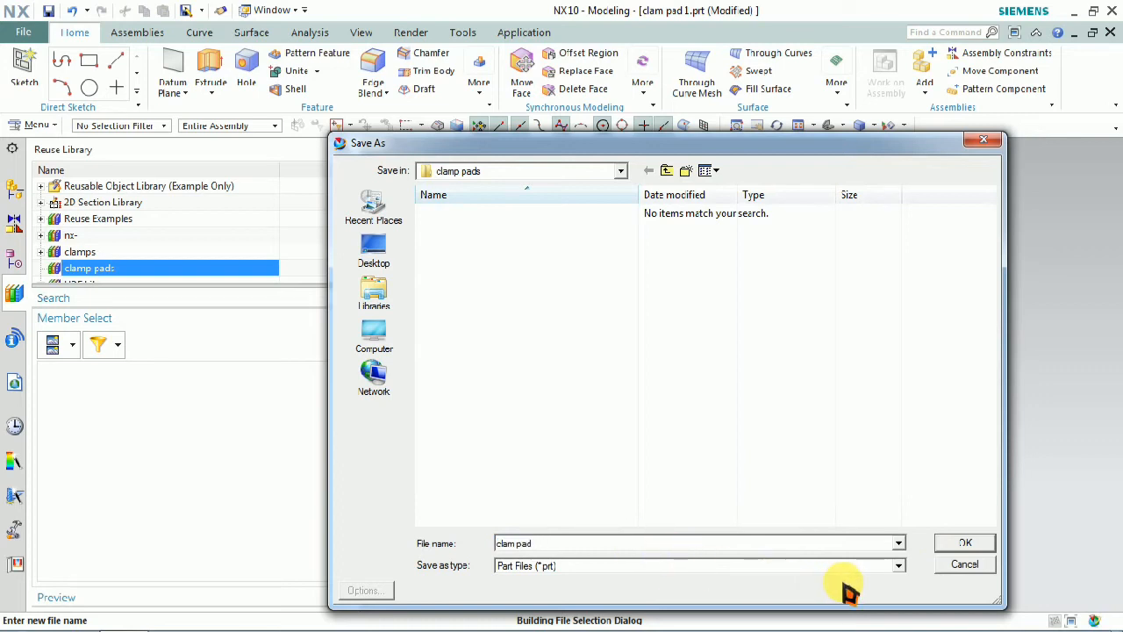
type("clam pad 2")
left_click(962, 544)
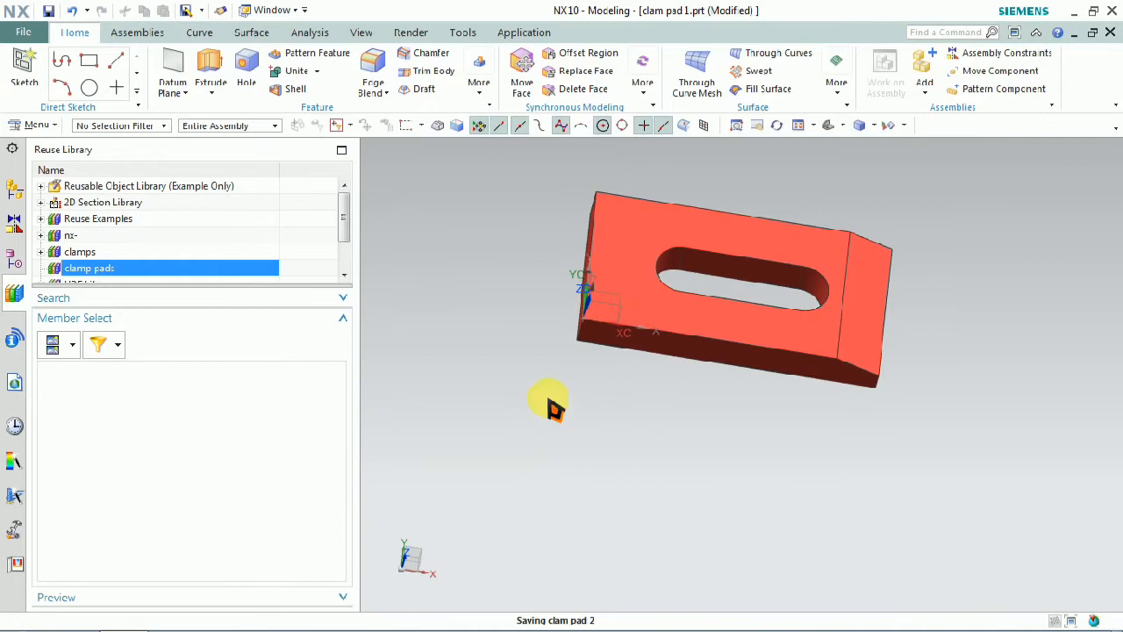
- Reselect the clamp pads library to view its member parts
left_click(91, 268)
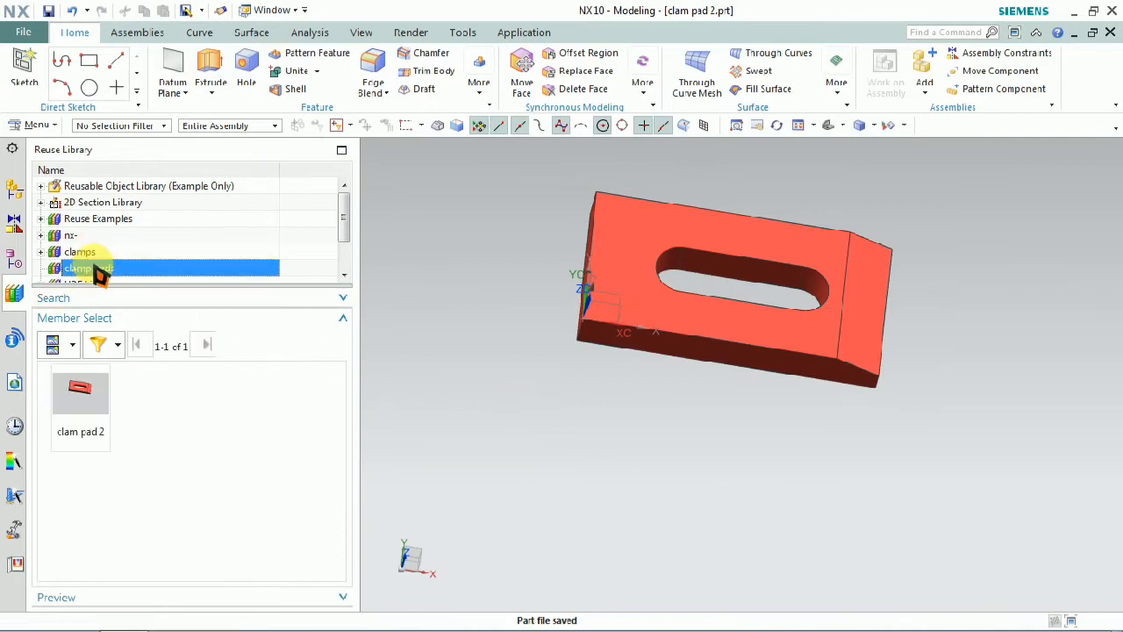
right_click(95, 268)
left_click(76, 253)
left_click(80, 263)
right_click(83, 264)
left_click(124, 274)
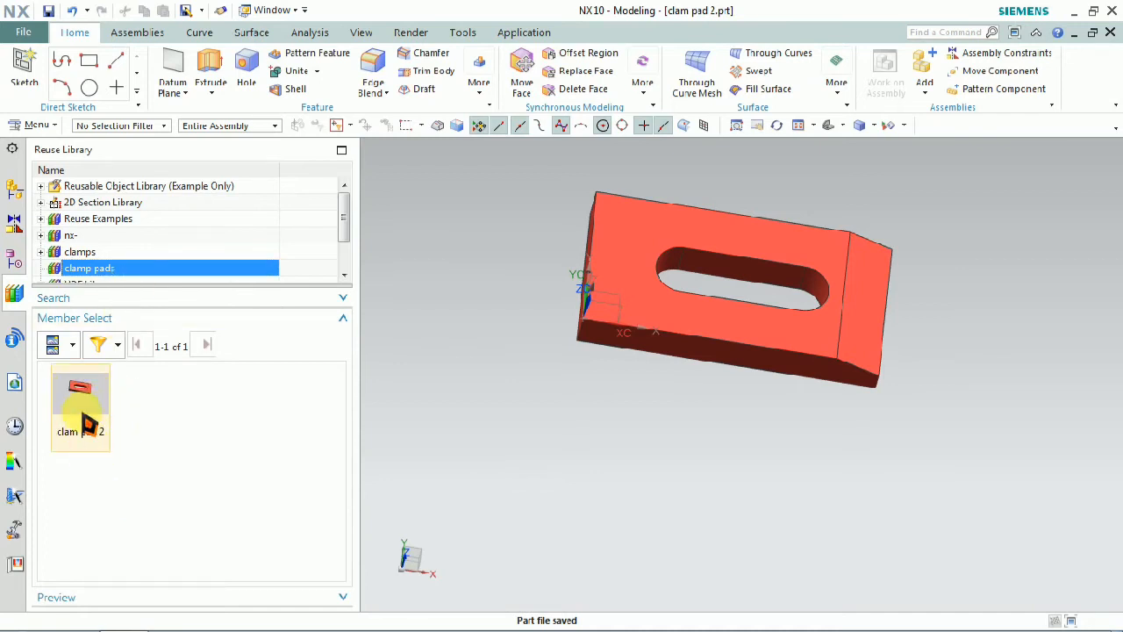
- Try to add the library member clam pad 2 to the current part as an assembly component
scroll(424, 456, "down", 3)
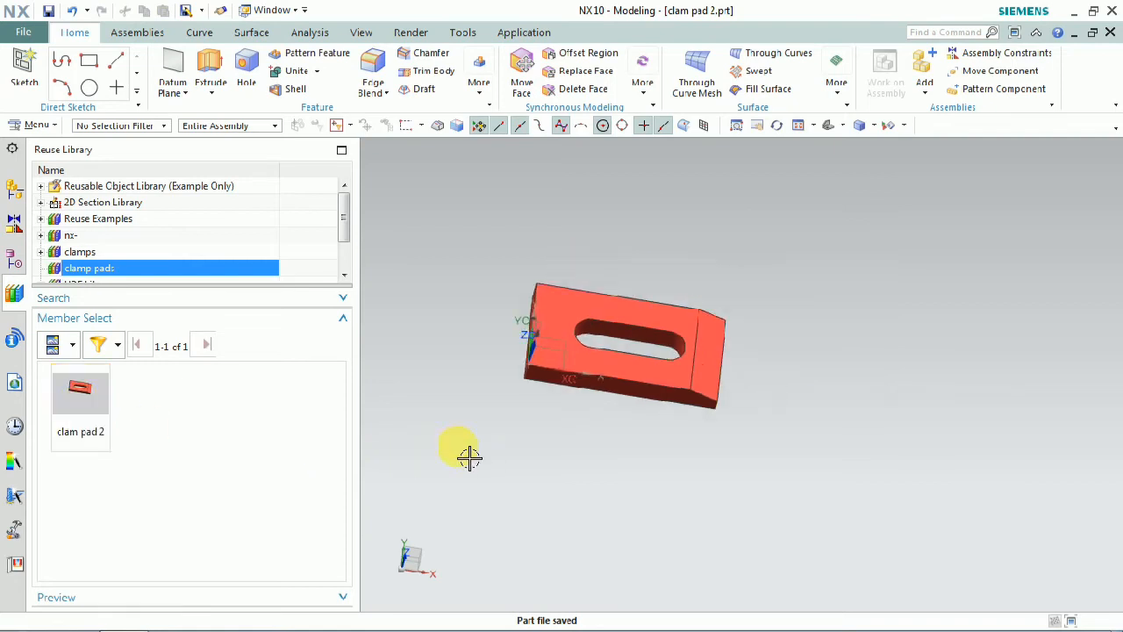
right_click(76, 397)
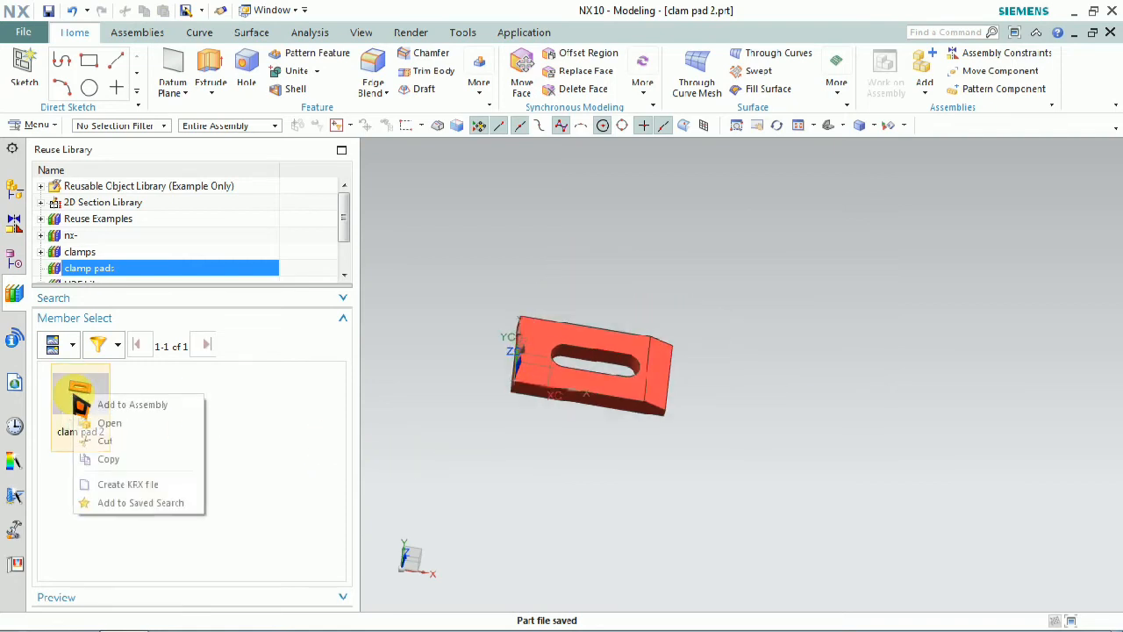
left_click(123, 406)
left_click(558, 345)
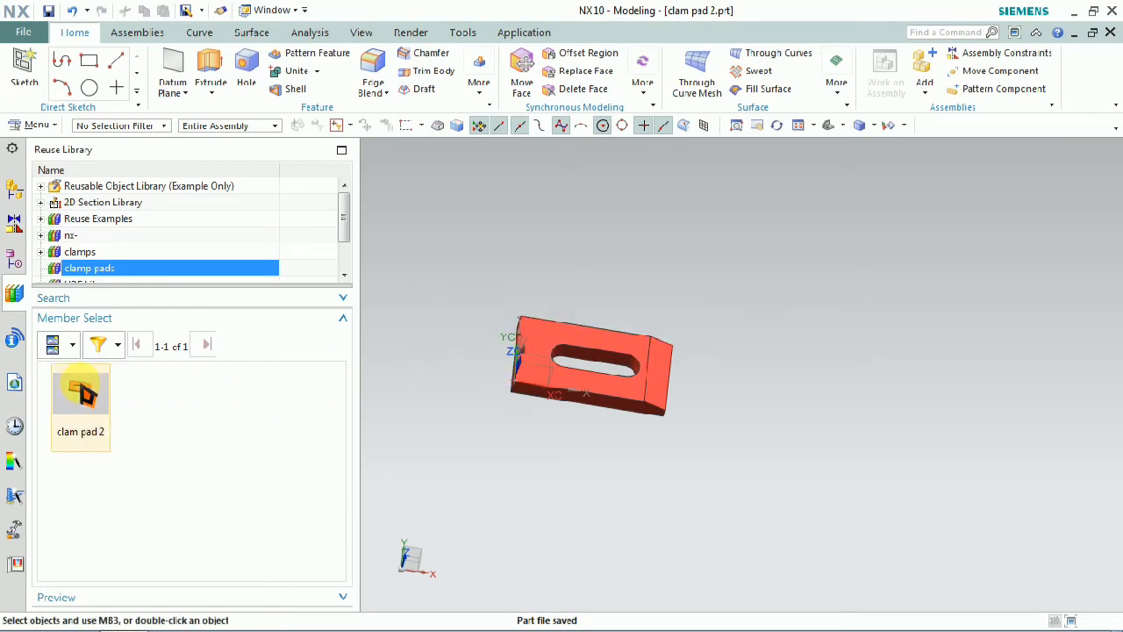
double_click(86, 392)
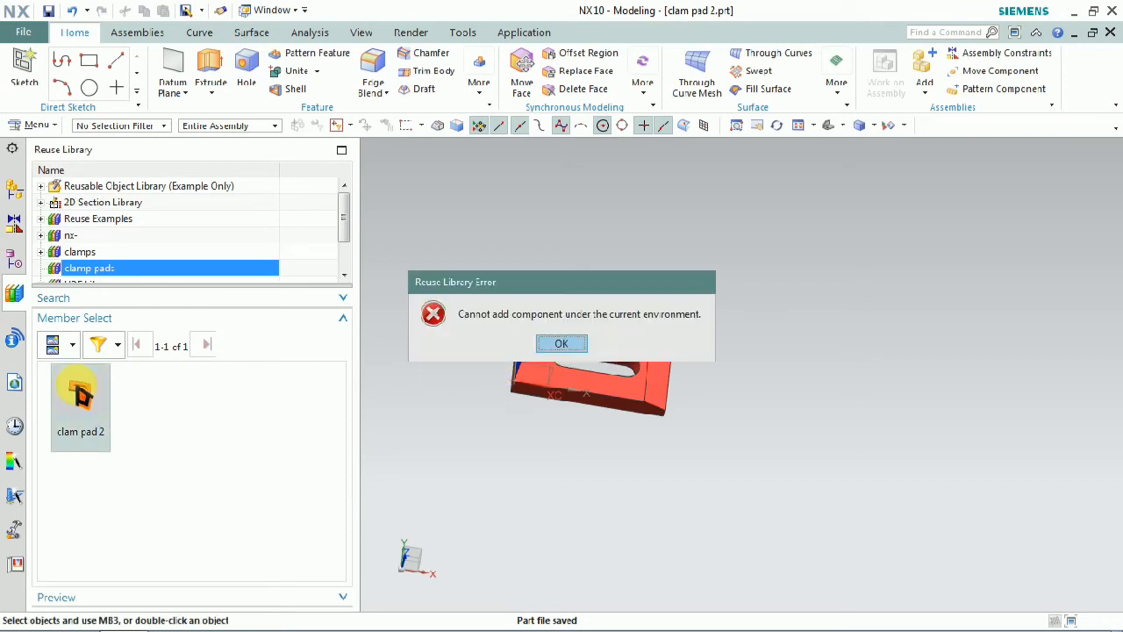
left_click(559, 346)
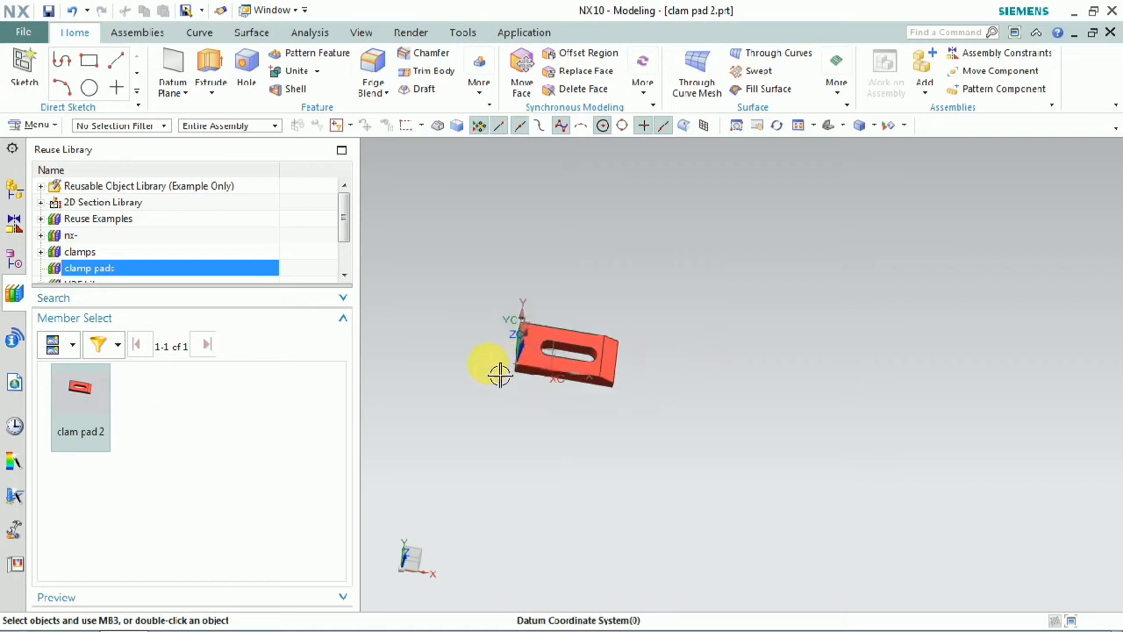
- Save the clam pad 2 part
scroll(544, 351, "up", 2)
key("ctrl+s")
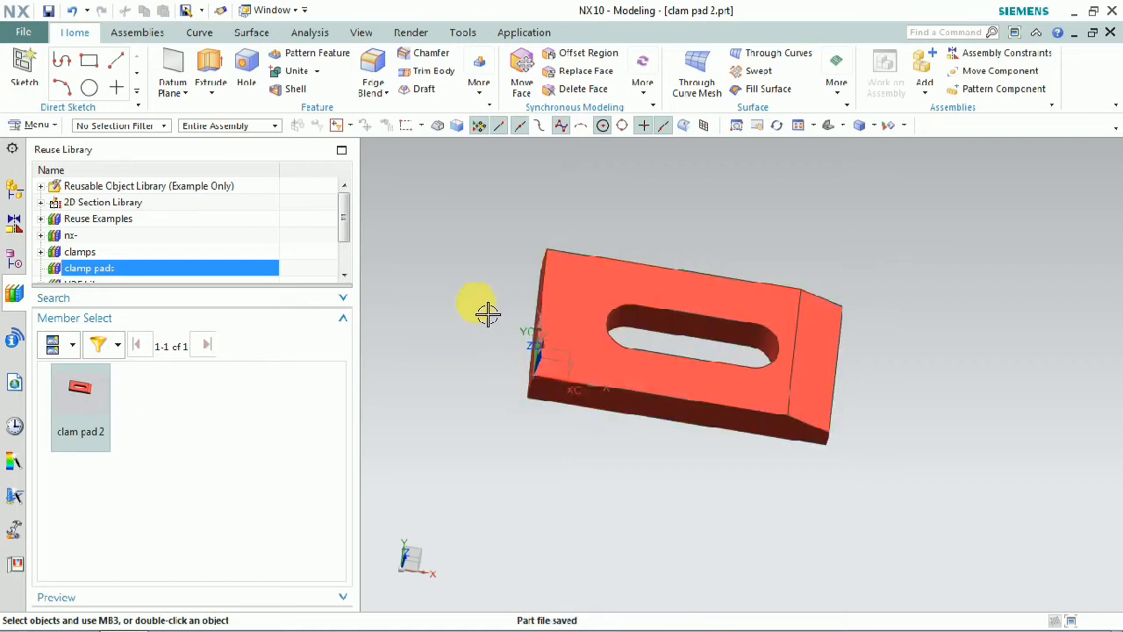
left_click(488, 313)
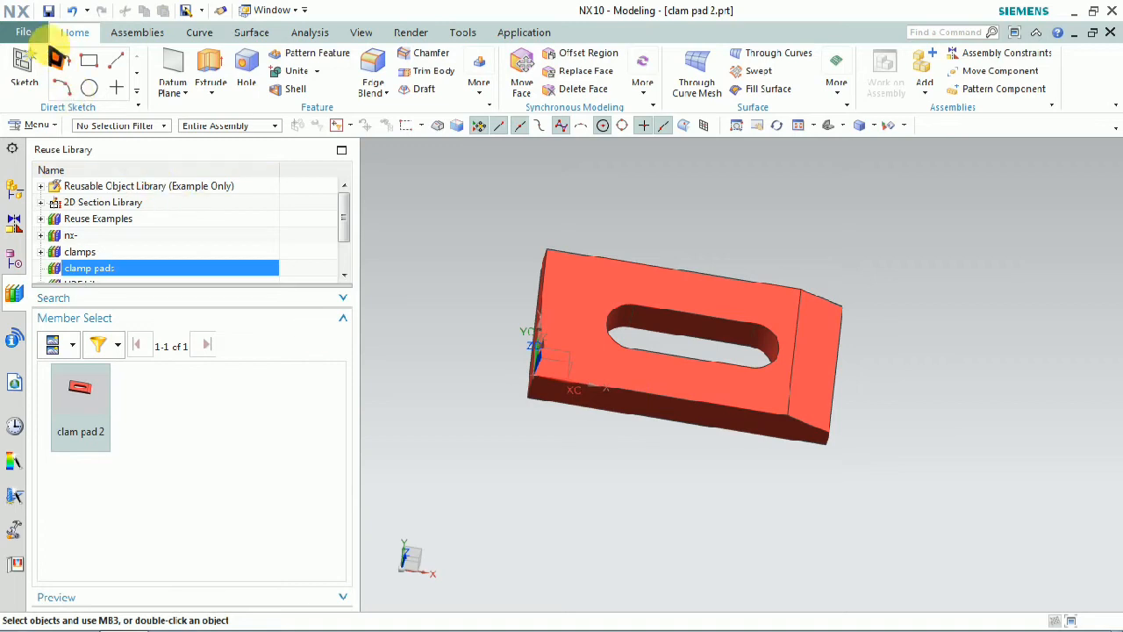
- Create a new part model1.prt from the Model template in millimetres, stored in the clamp pads folder
left_click(24, 32)
left_click(46, 58)
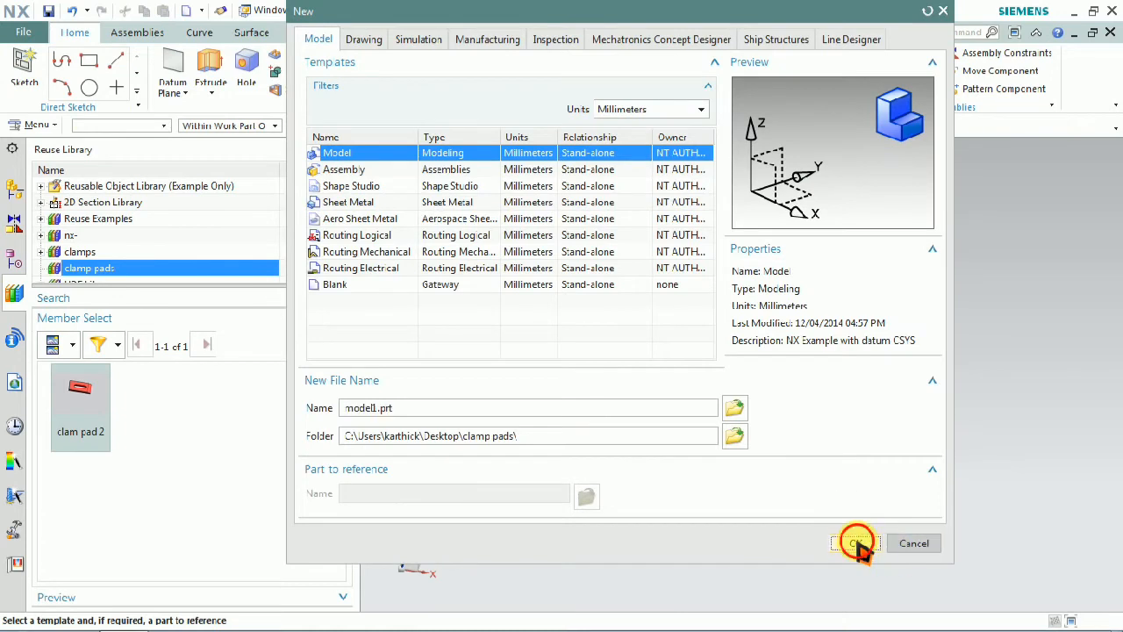
left_click(857, 543)
left_click(673, 460)
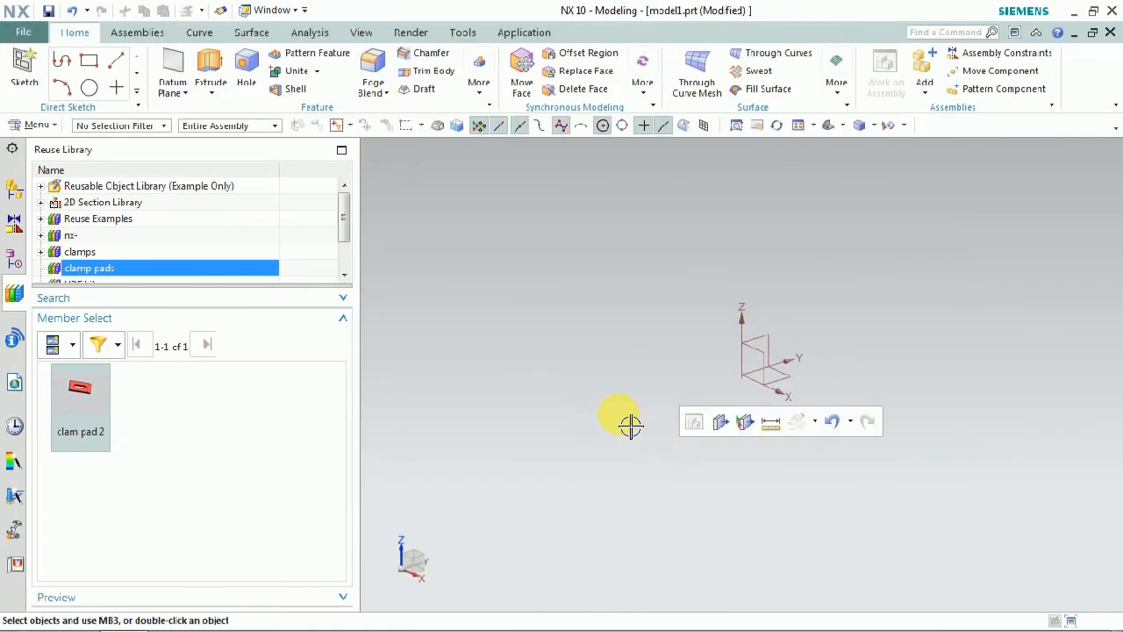
- Open UP.prt from the recent parts history and return to the clamp pads reuse library
key("ctrl+alt+t")
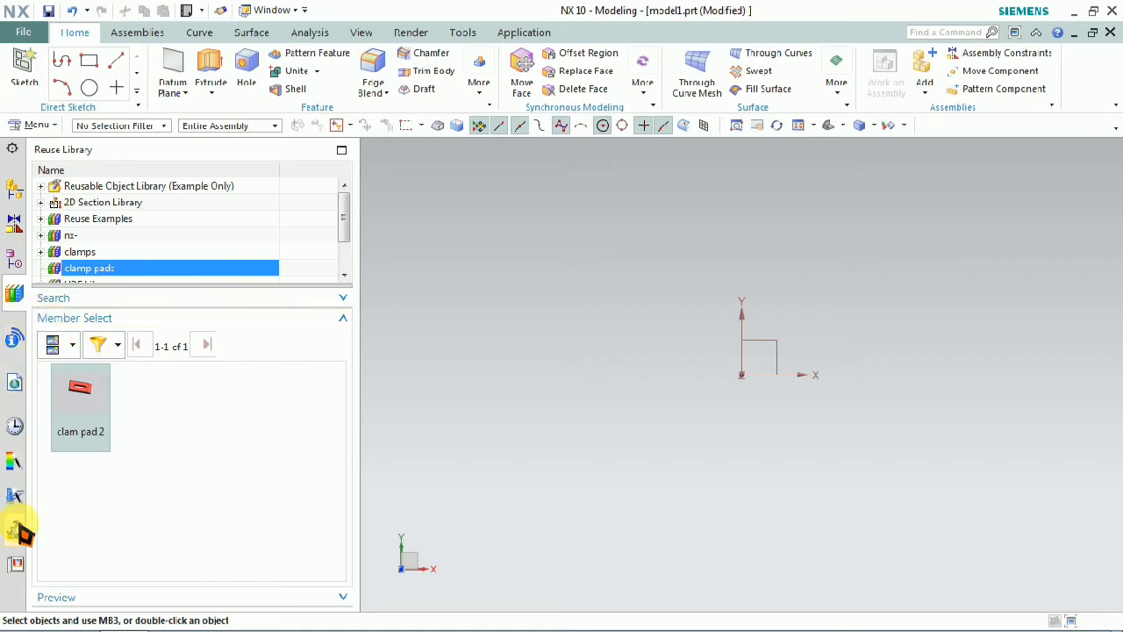
left_click(15, 426)
left_click(68, 279)
left_click(70, 257)
left_click(50, 239)
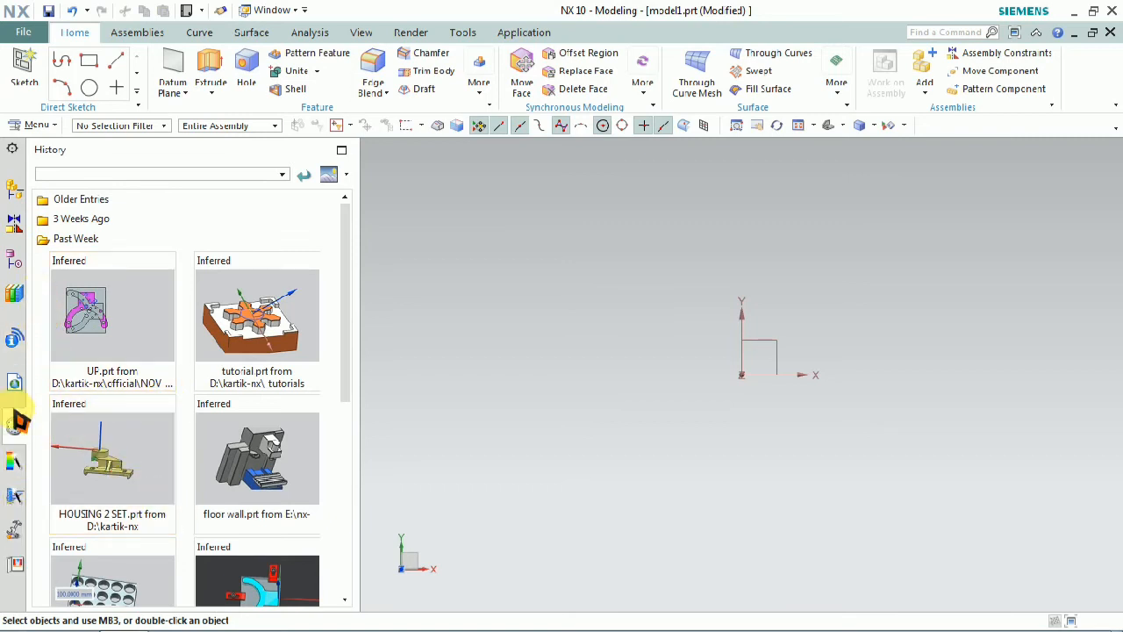
scroll(132, 428, "down", 3)
scroll(121, 426, "down", 3)
scroll(114, 395, "up", 5)
left_click(96, 336)
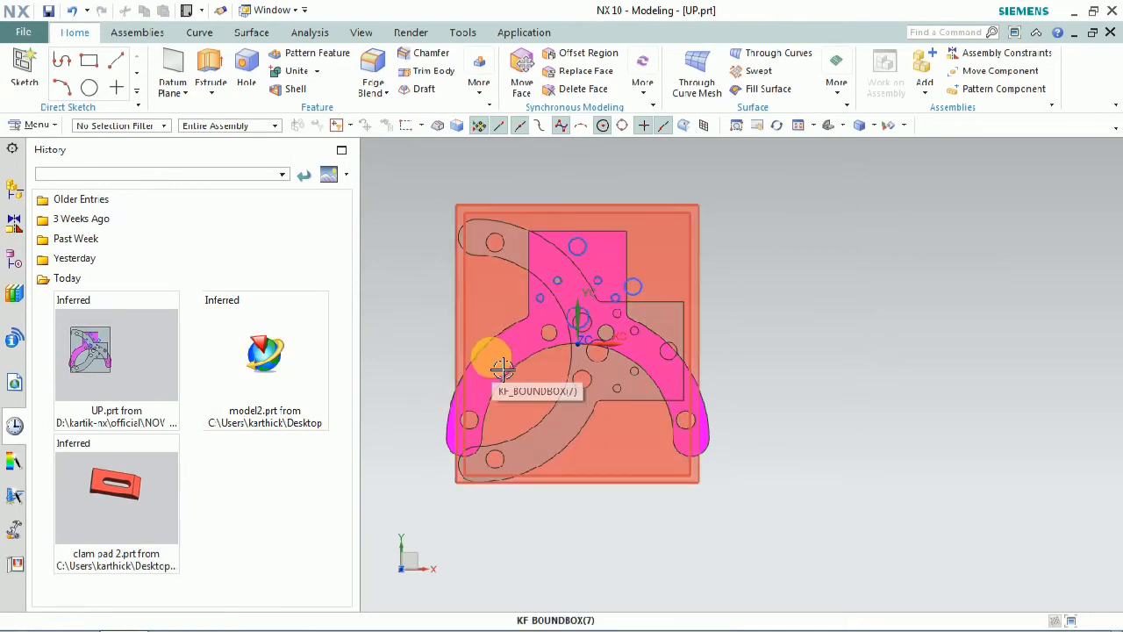
left_click(85, 281)
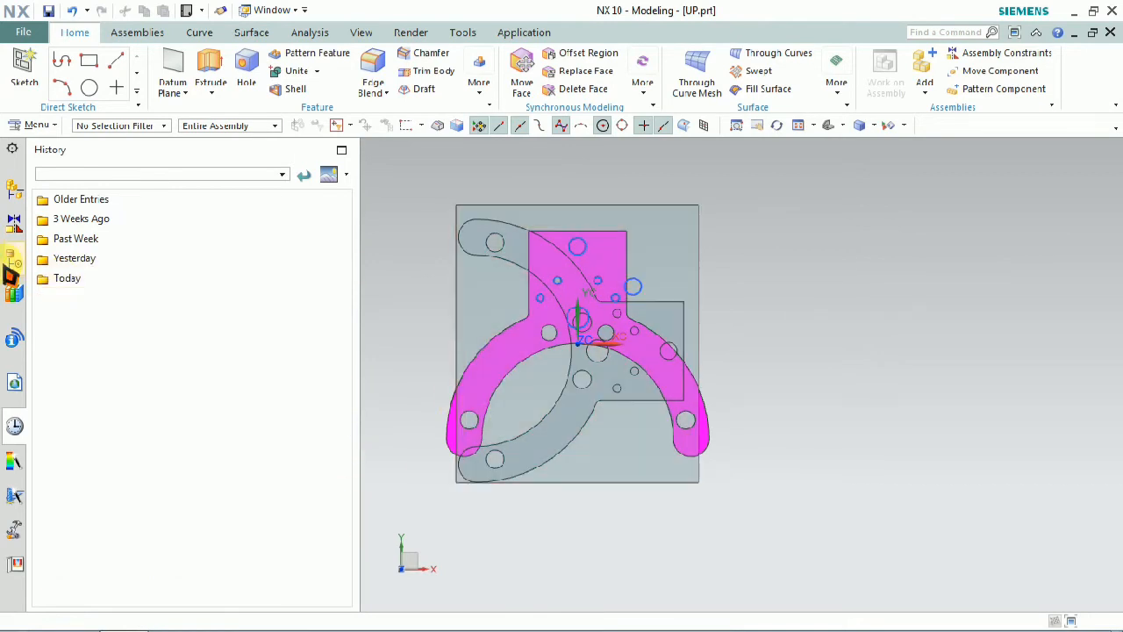
left_click(16, 292)
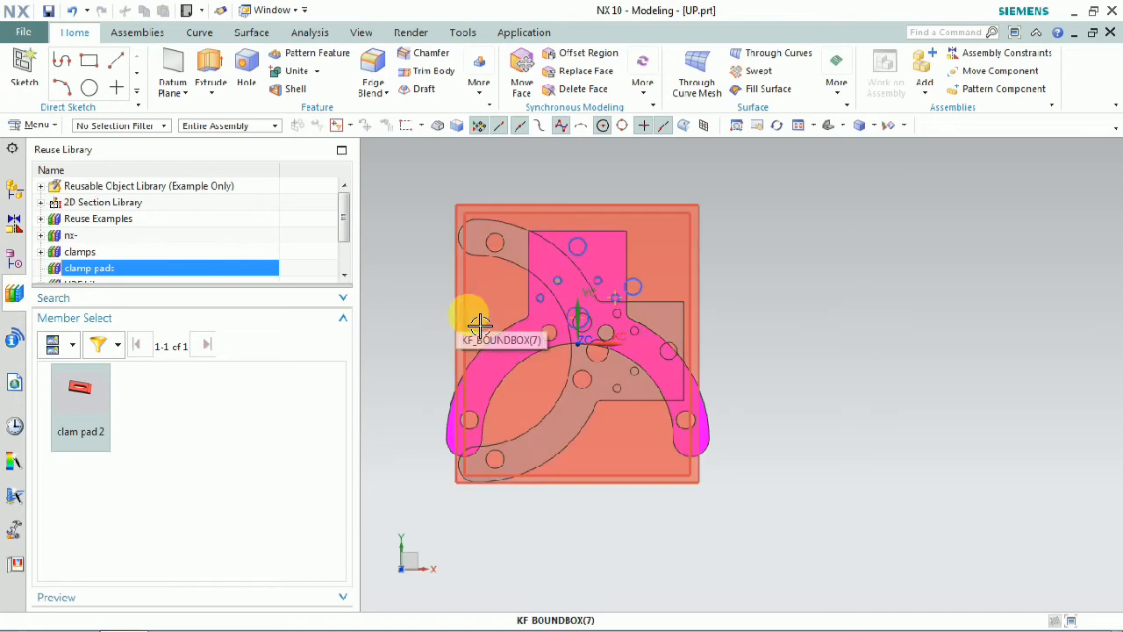
- Hide the magenta U-shaped body, the sketch circles and the sideways fork outline inside the translucent block
key("ctrl+b")
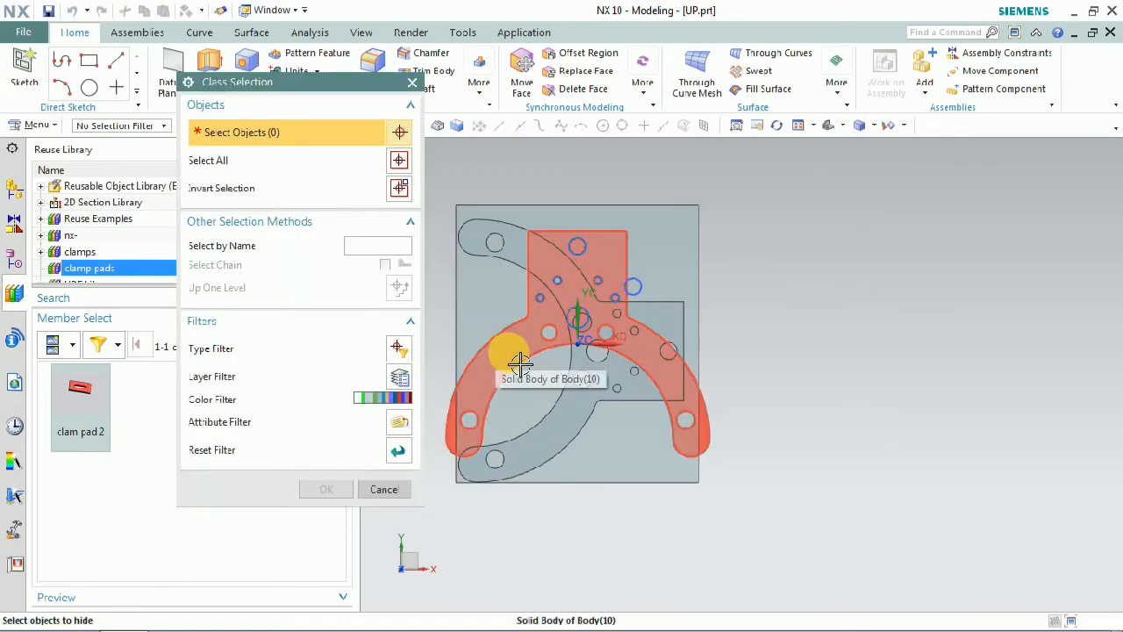
left_click(518, 362)
middle_click(874, 329)
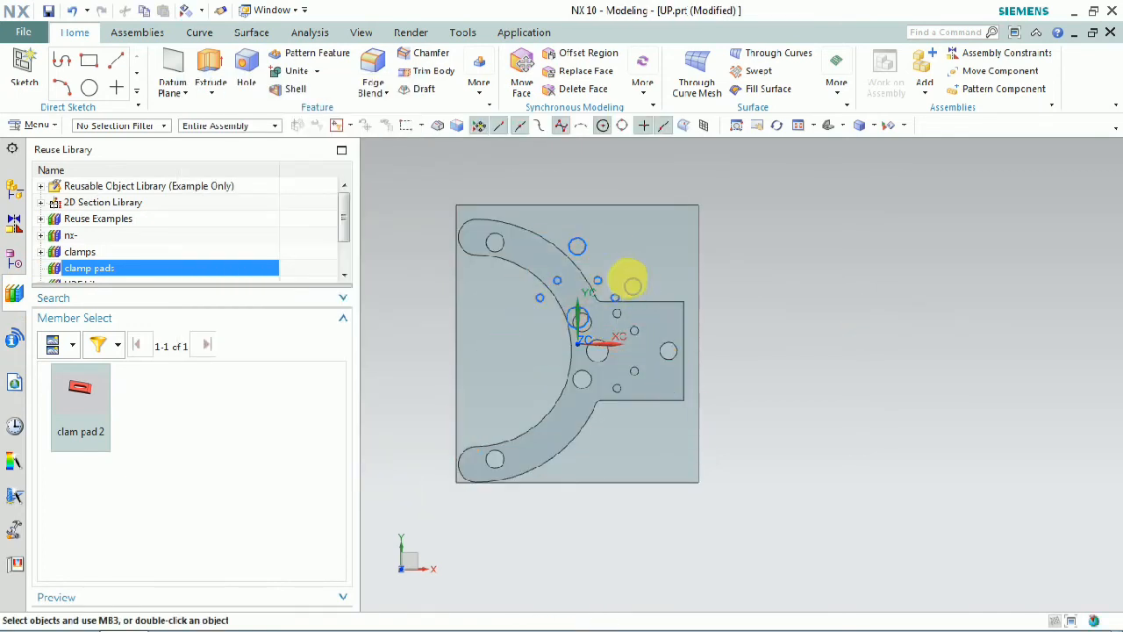
left_click(627, 281)
mouse_move(533, 193)
left_mouse_down()
mouse_move(708, 394)
mouse_move(791, 402)
left_mouse_up()
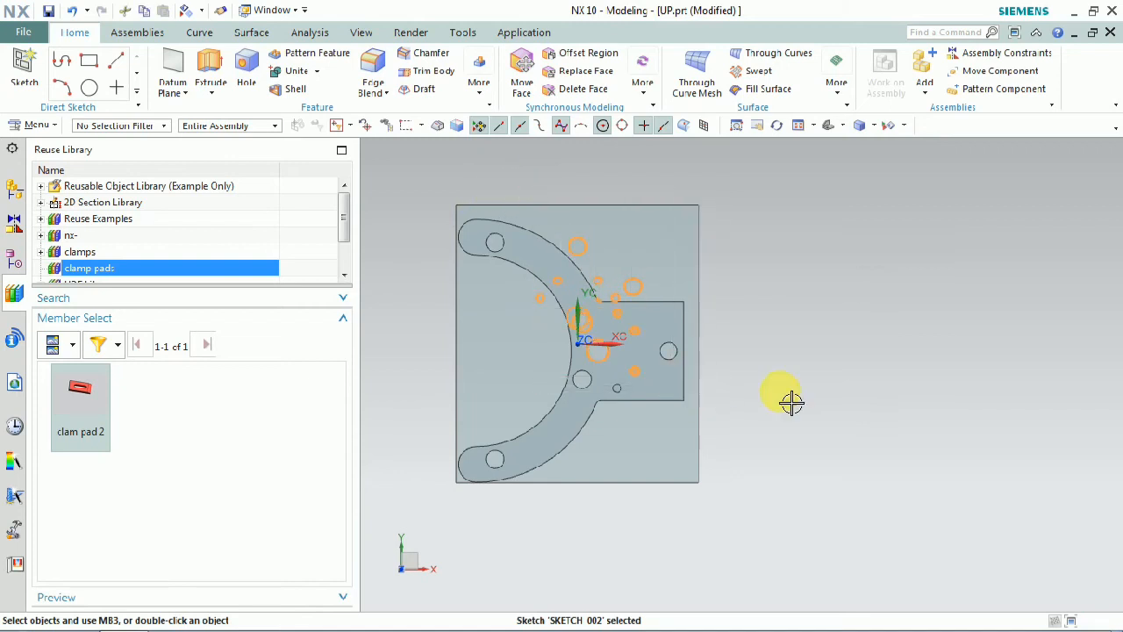
key("ctrl+b")
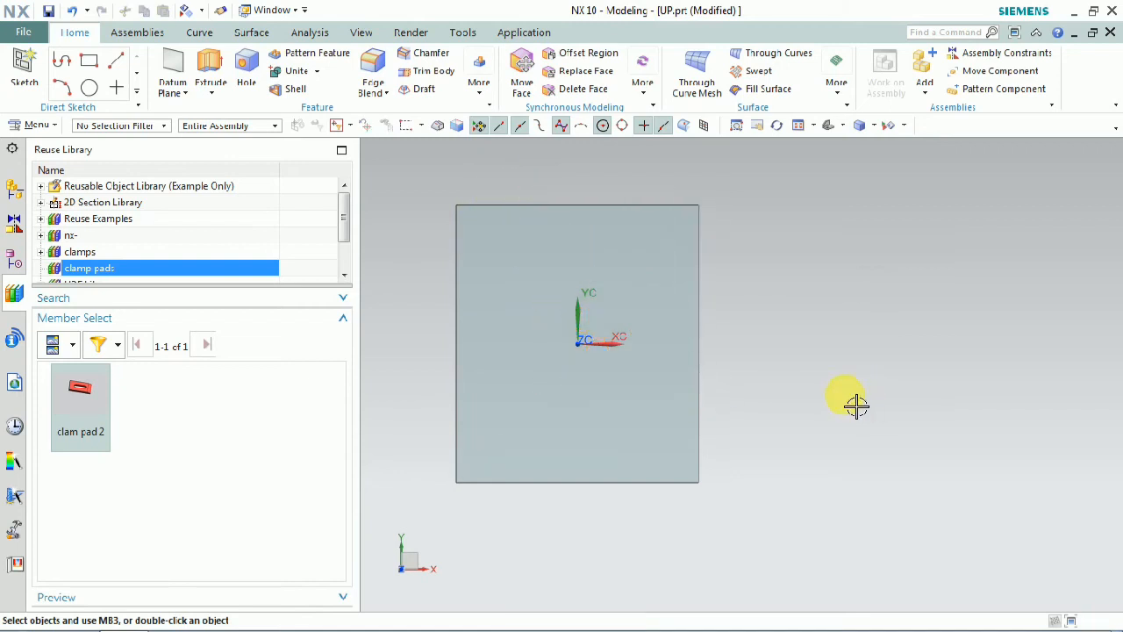
- Show the hidden magenta U-shaped body again
key("ctrl+shift+k")
left_click(623, 254)
middle_click(751, 303)
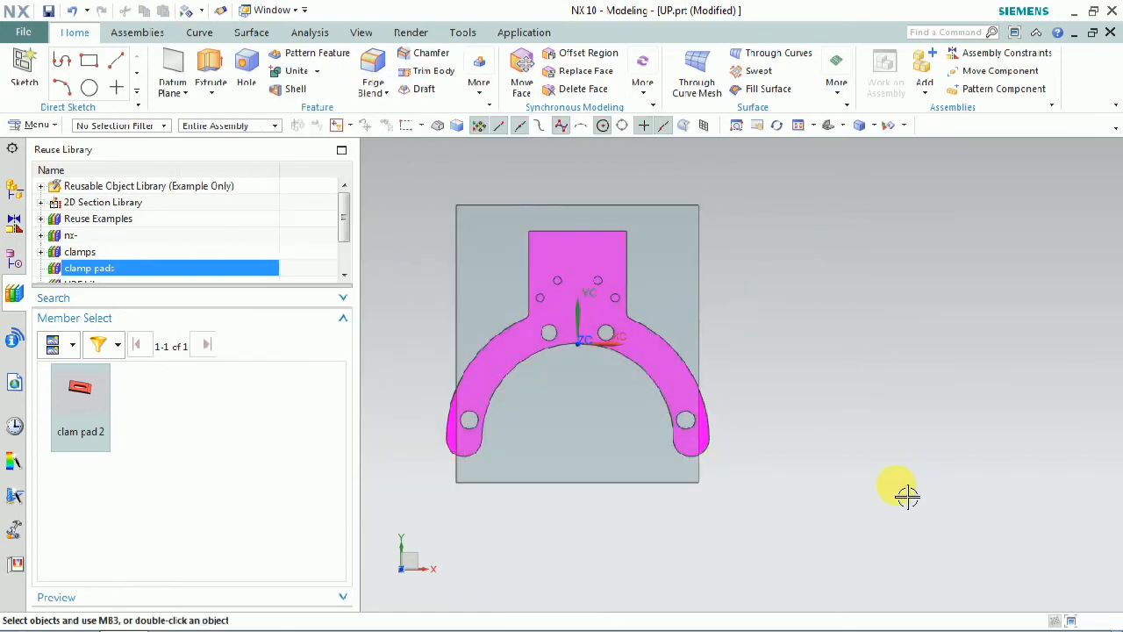
- Add the library member clam pad 2 to the UP.prt part as an assembly component
middle_click_drag(832, 475, 842, 444)
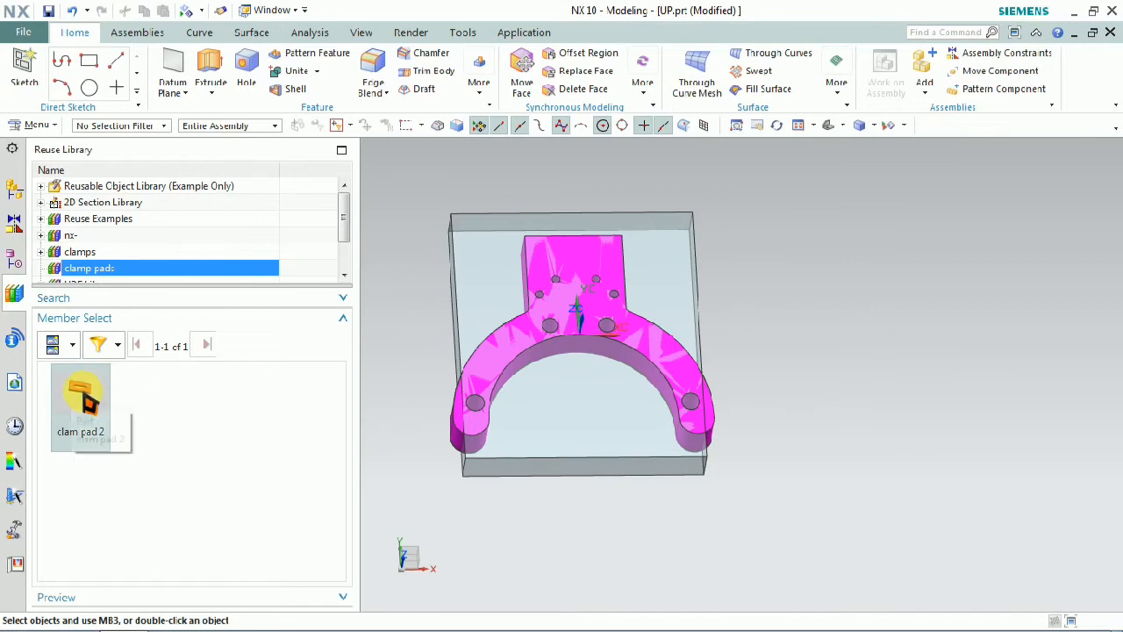
right_click(80, 392)
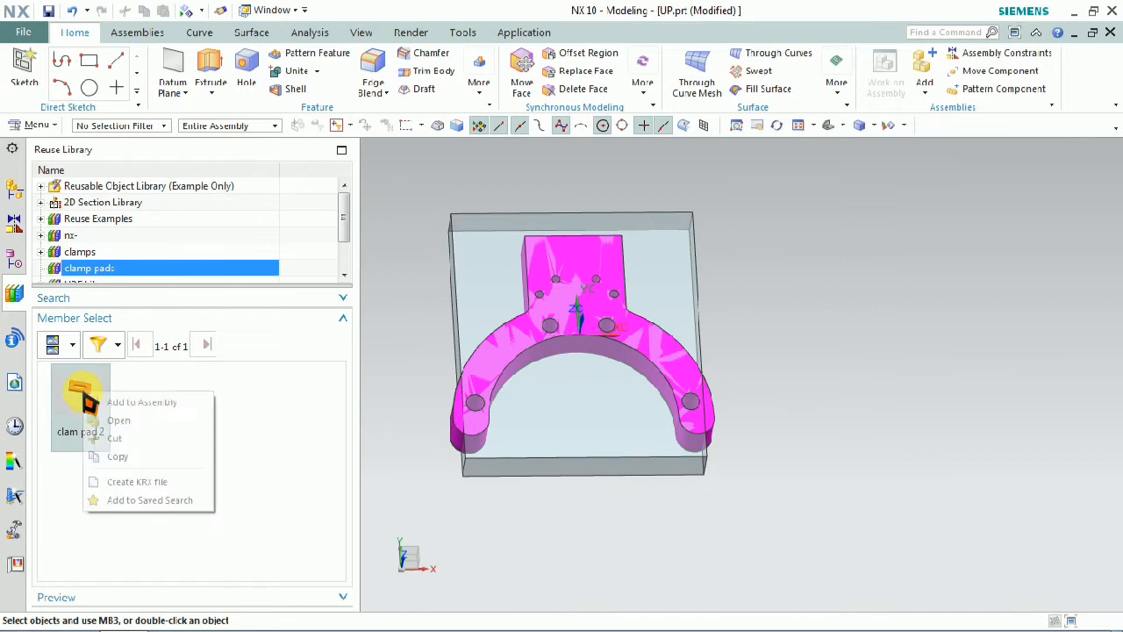
left_click(145, 402)
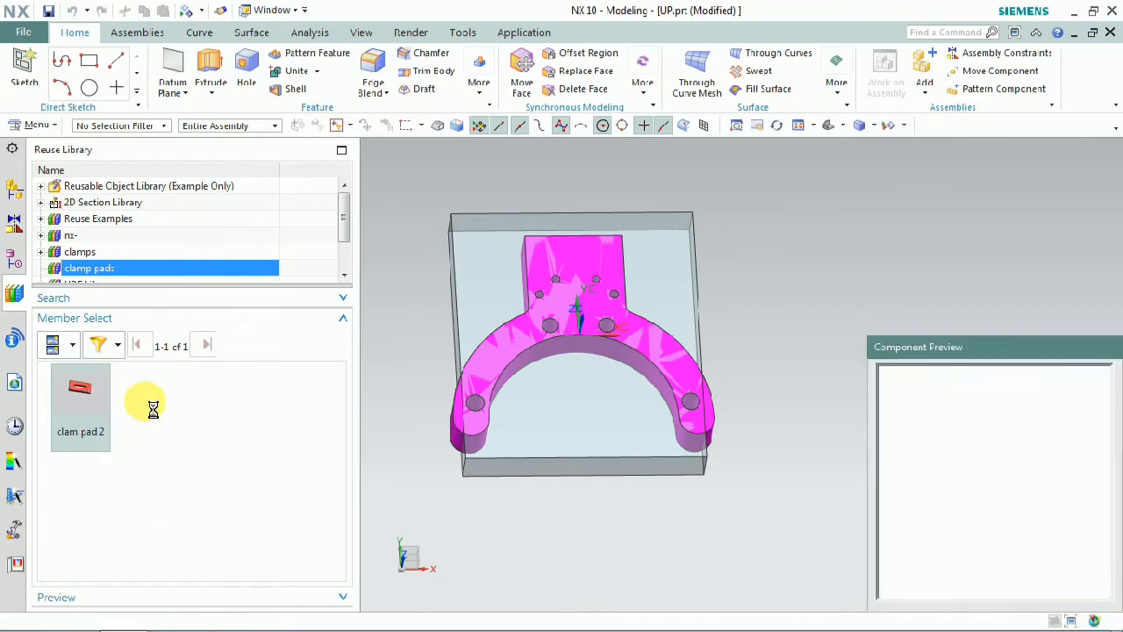
middle_click_drag(663, 263, 724, 303)
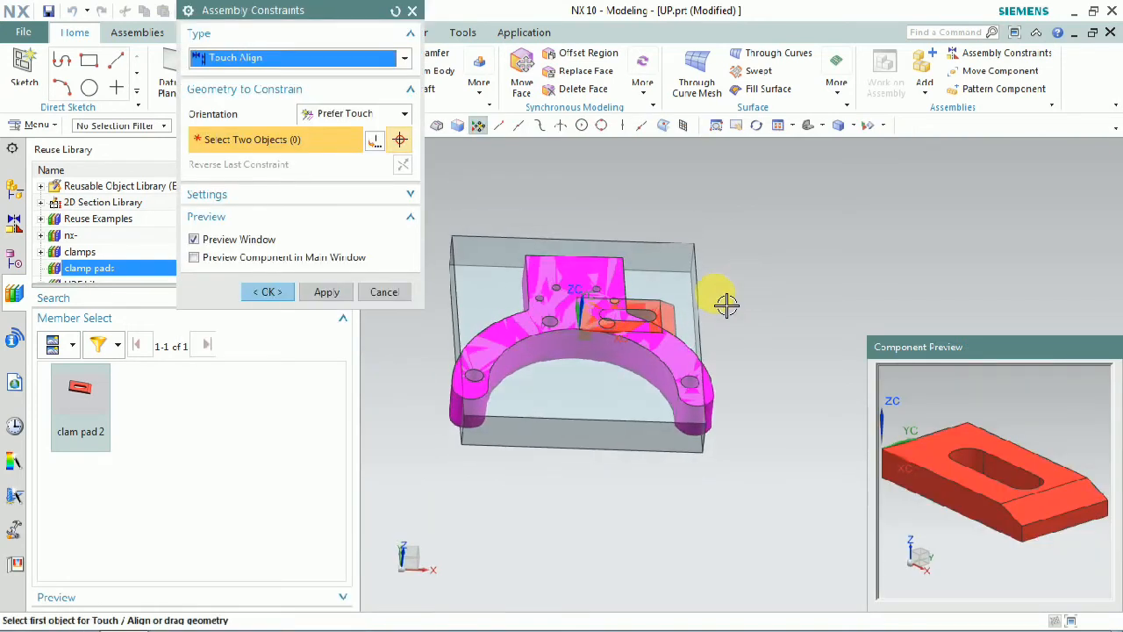
- Try a Touch Align constraint with Prefer Touch orientation, starting from the translucent block's side edge
left_click(375, 115)
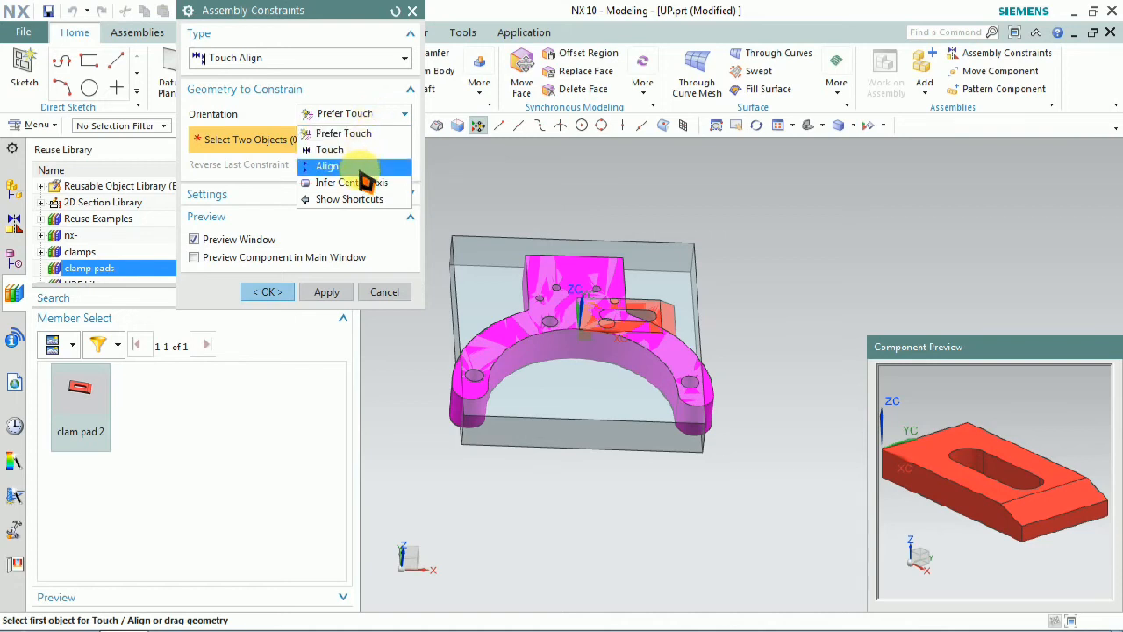
left_click(360, 113)
left_click(329, 60)
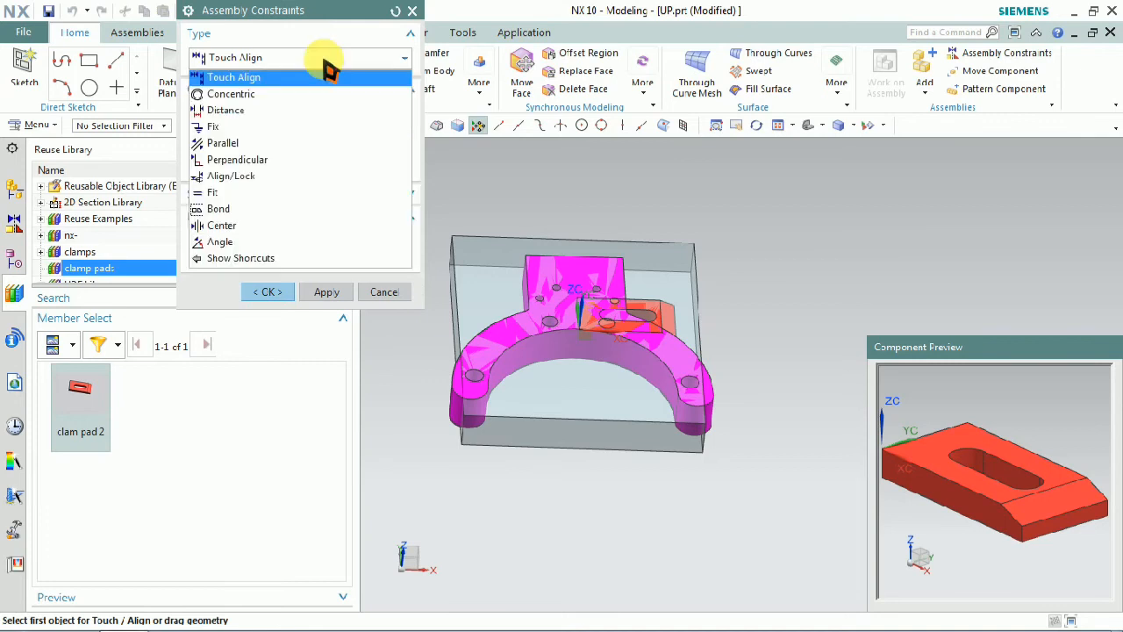
left_click(266, 76)
left_click(351, 113)
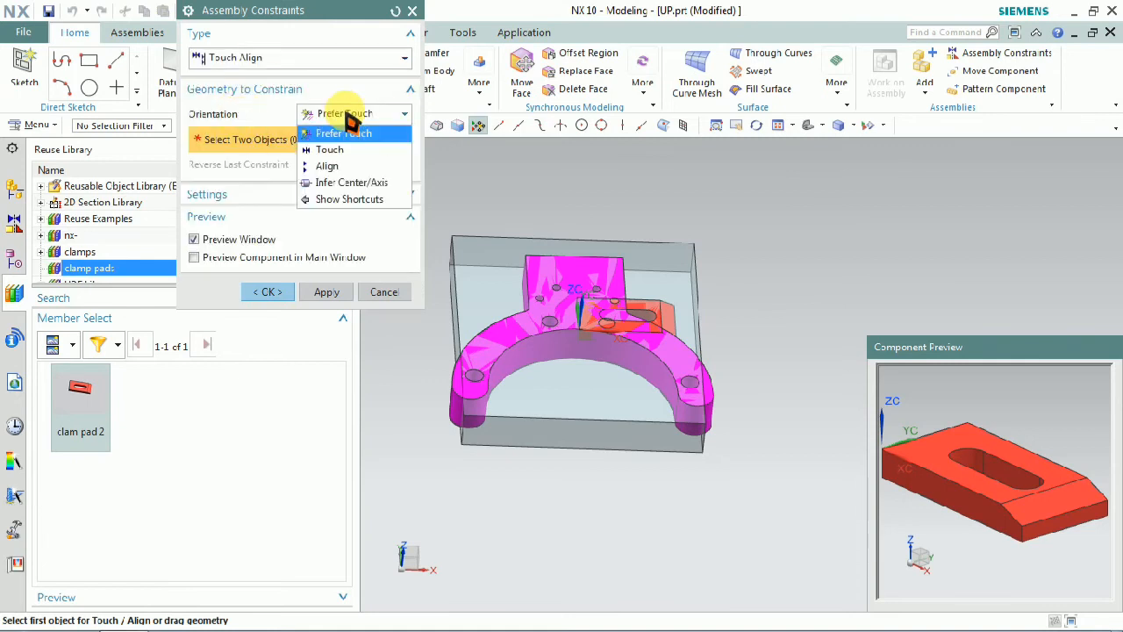
left_click(351, 122)
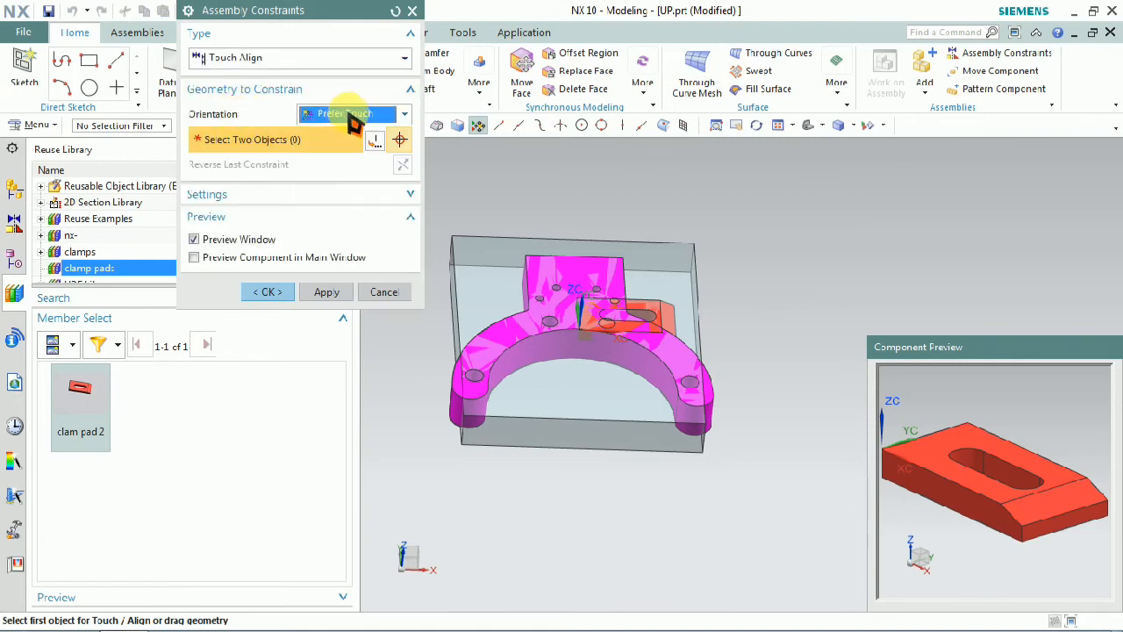
left_click(707, 247)
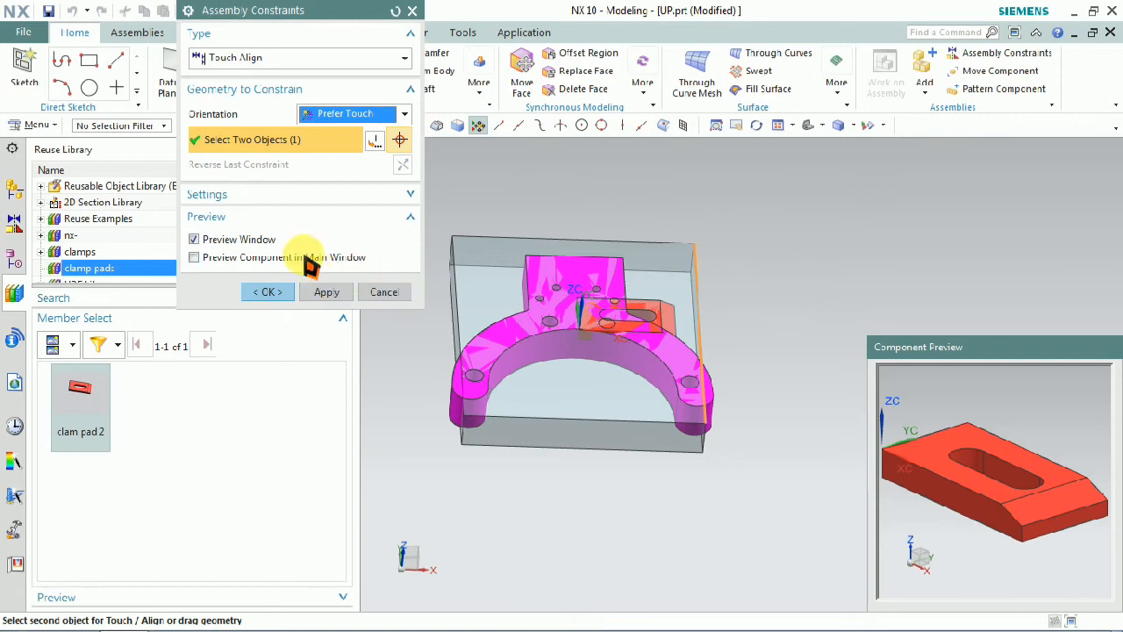
- Expand the constraint settings, toggle the component preview in the main window, and accept the clam pad 2 placement
left_click(288, 194)
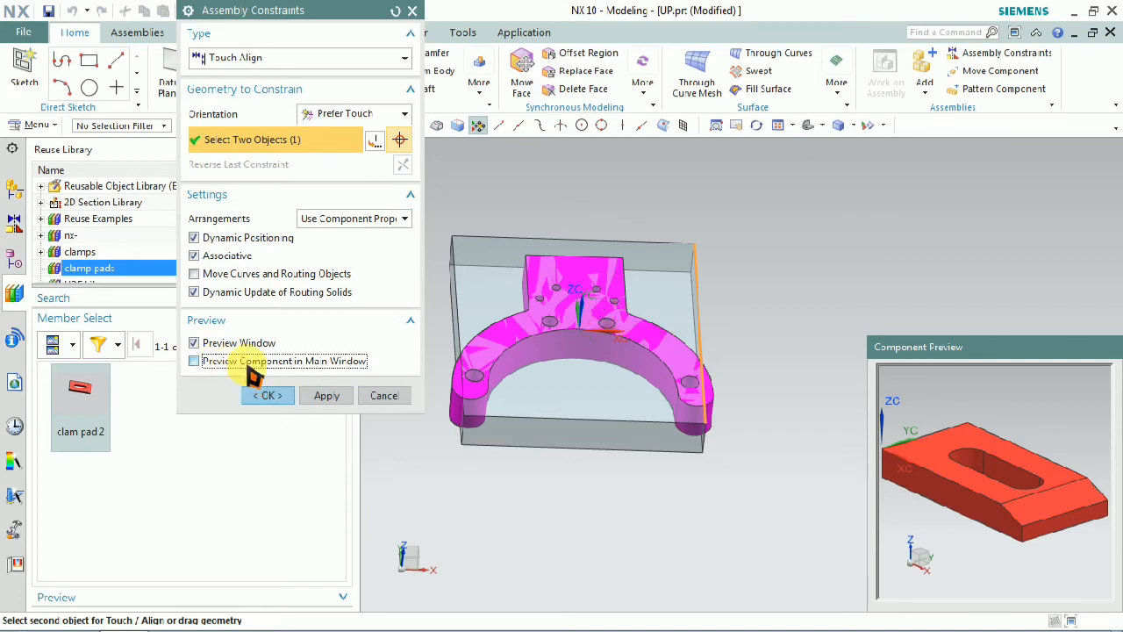
left_click(235, 360)
middle_click_drag(682, 340, 645, 324)
left_click(327, 396)
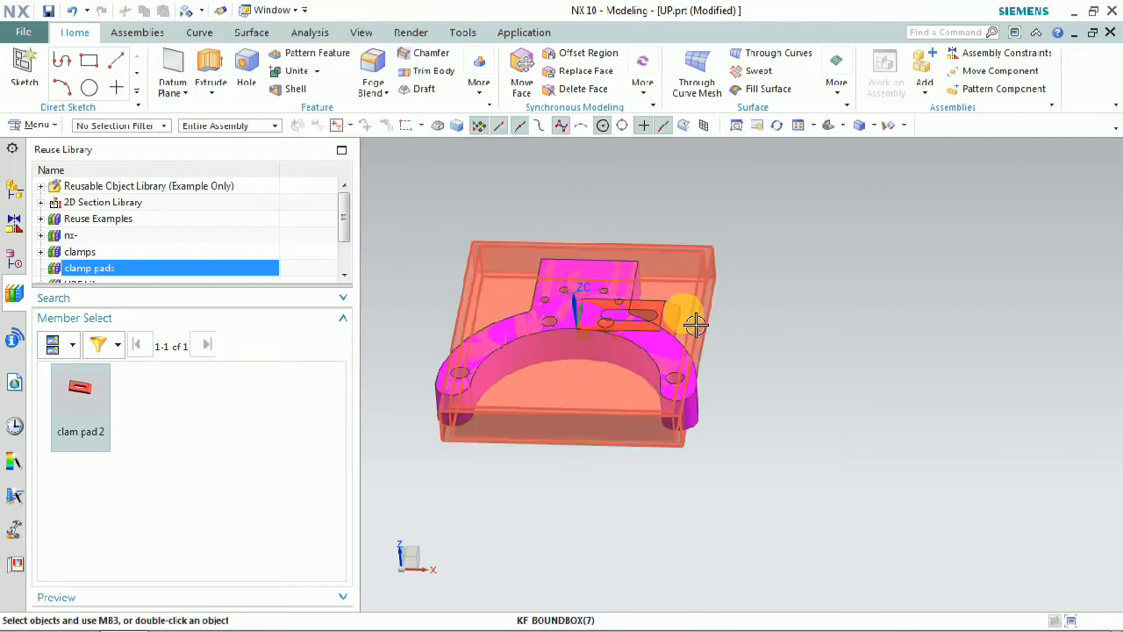
- Hide the translucent bounding block around the magenta body
mouse_move(689, 323)
middle_mouse_down()
mouse_move(752, 376)
mouse_move(696, 329)
middle_mouse_up()
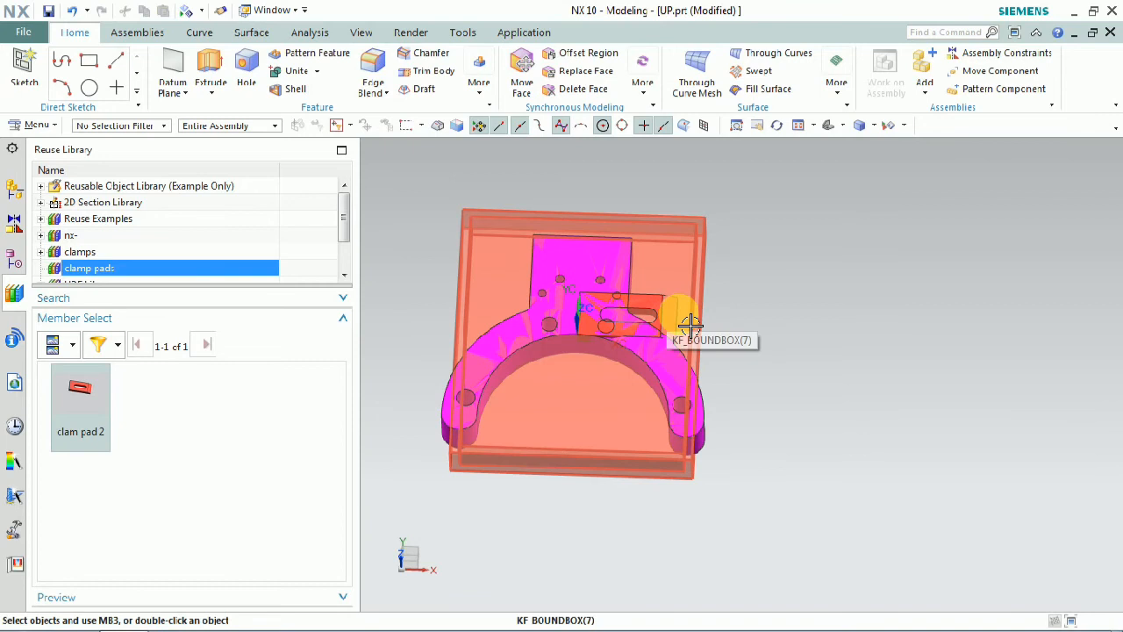
left_click(709, 273)
key("ctrl+b")
left_click(674, 323)
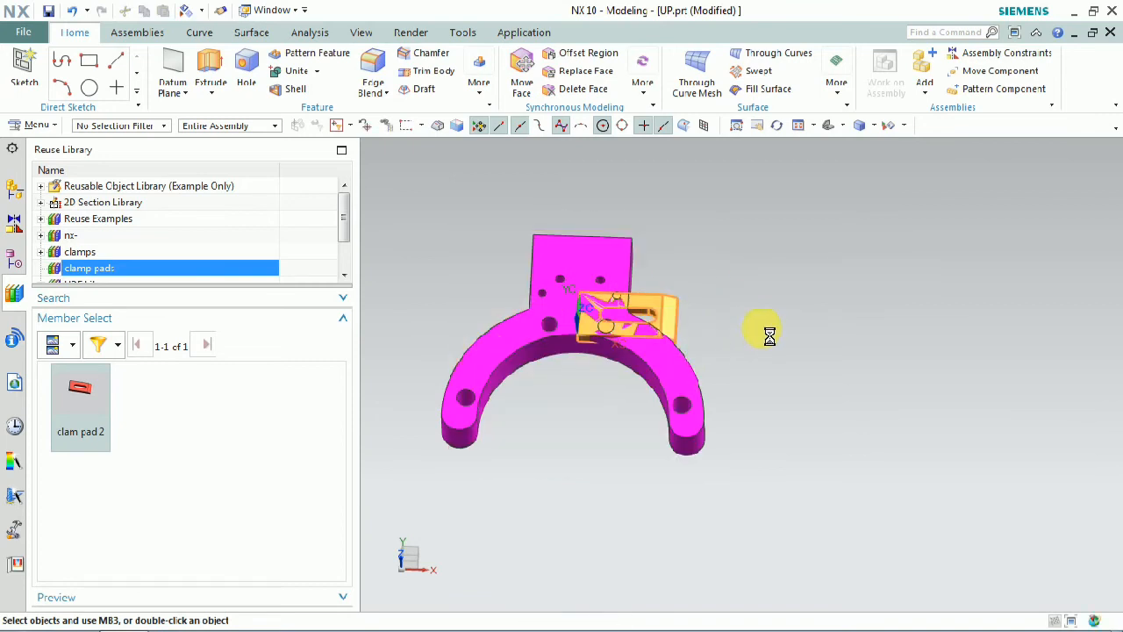
key("Escape")
- Start Move Object for repositioning the clamp pad and move its dialog clear of the selection filters
left_click(35, 125)
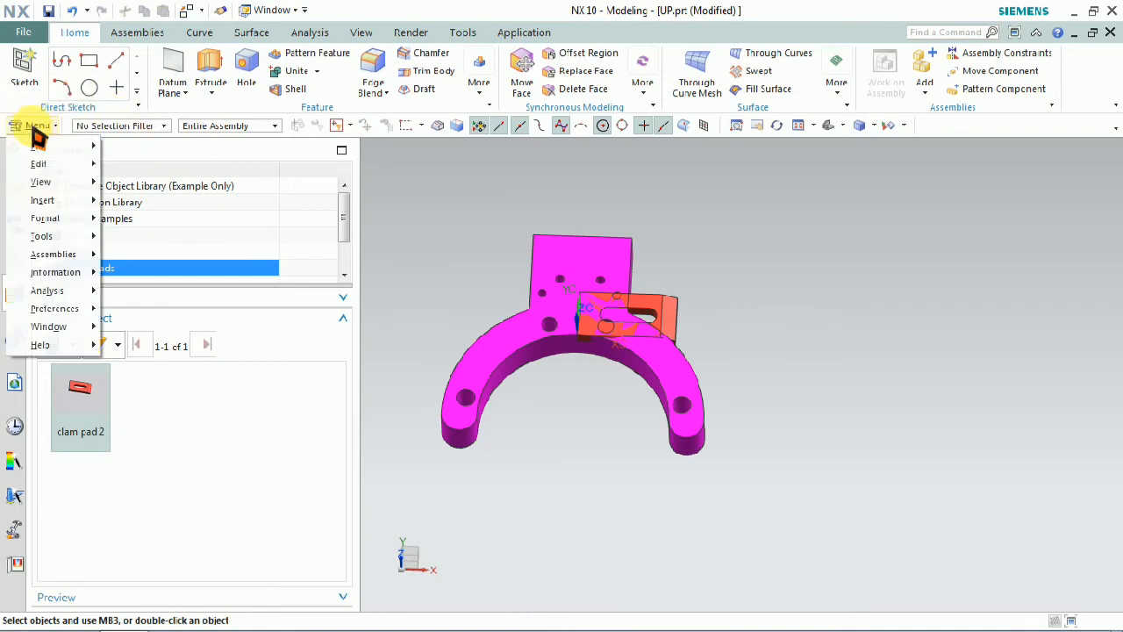
mouse_move(61, 165)
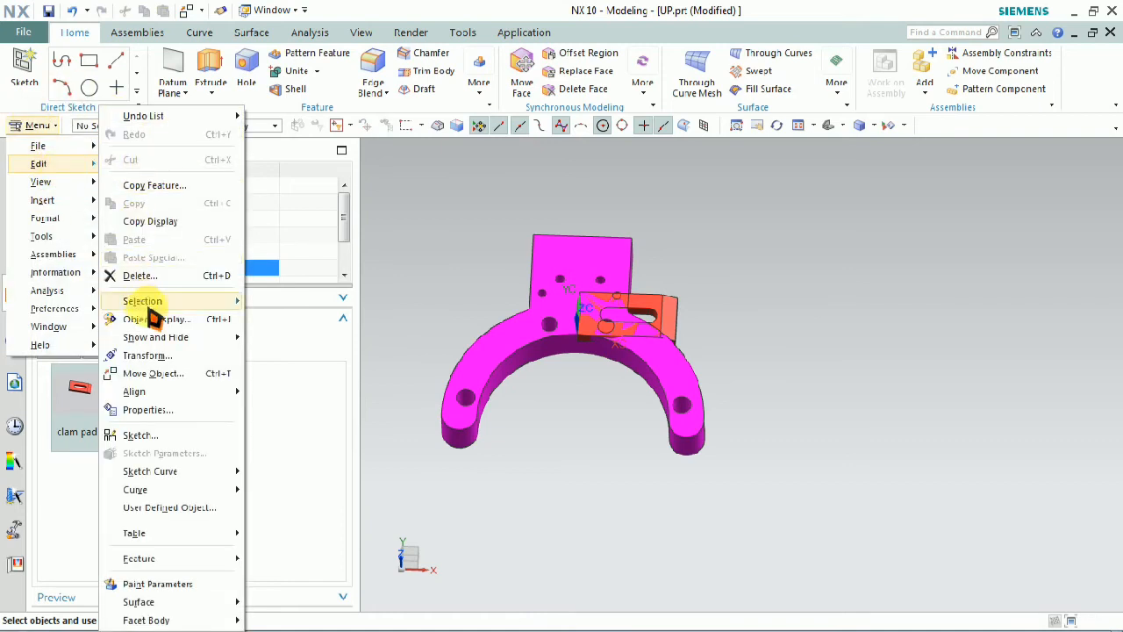
left_click(155, 373)
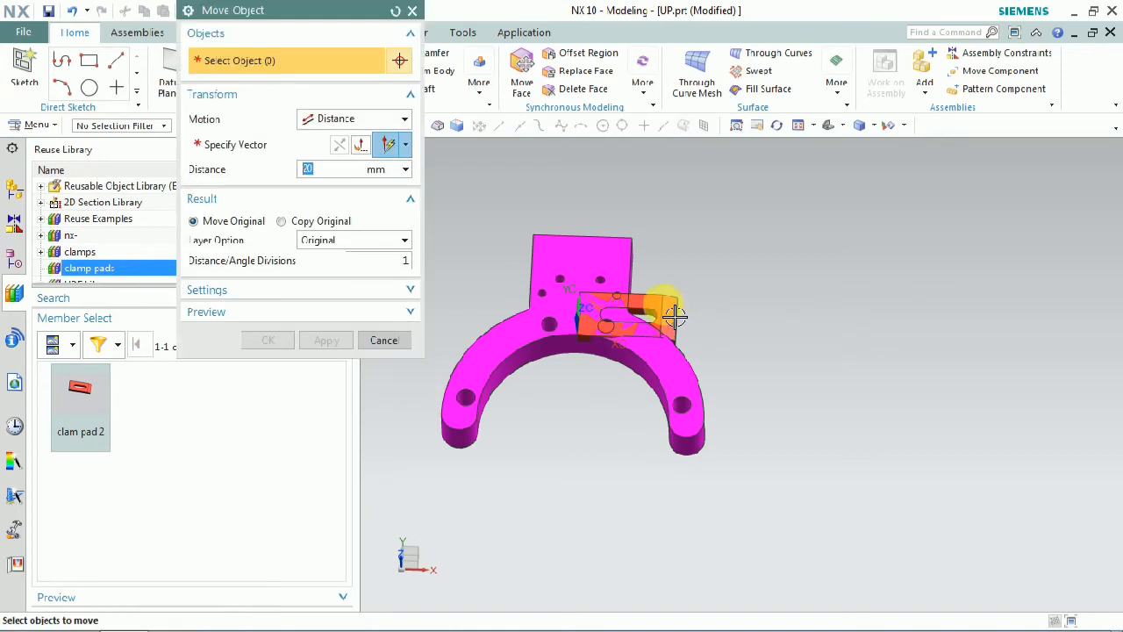
scroll(662, 311, "up", 5)
scroll(784, 321, "down", 4)
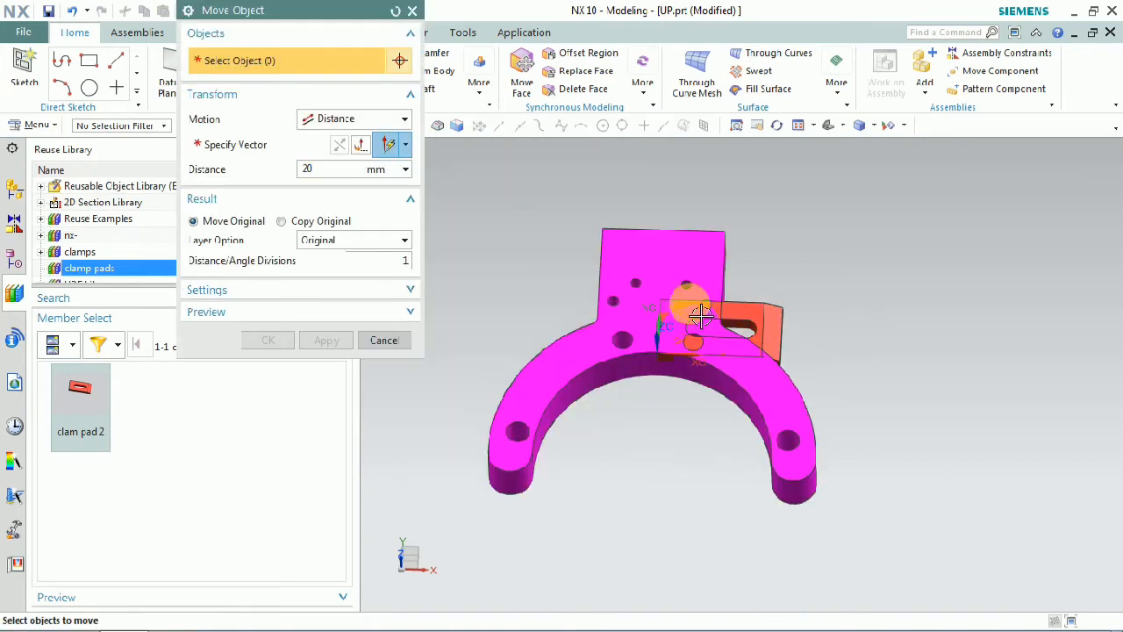
scroll(759, 314, "up", 4)
left_click_drag(315, 10, 313, 177)
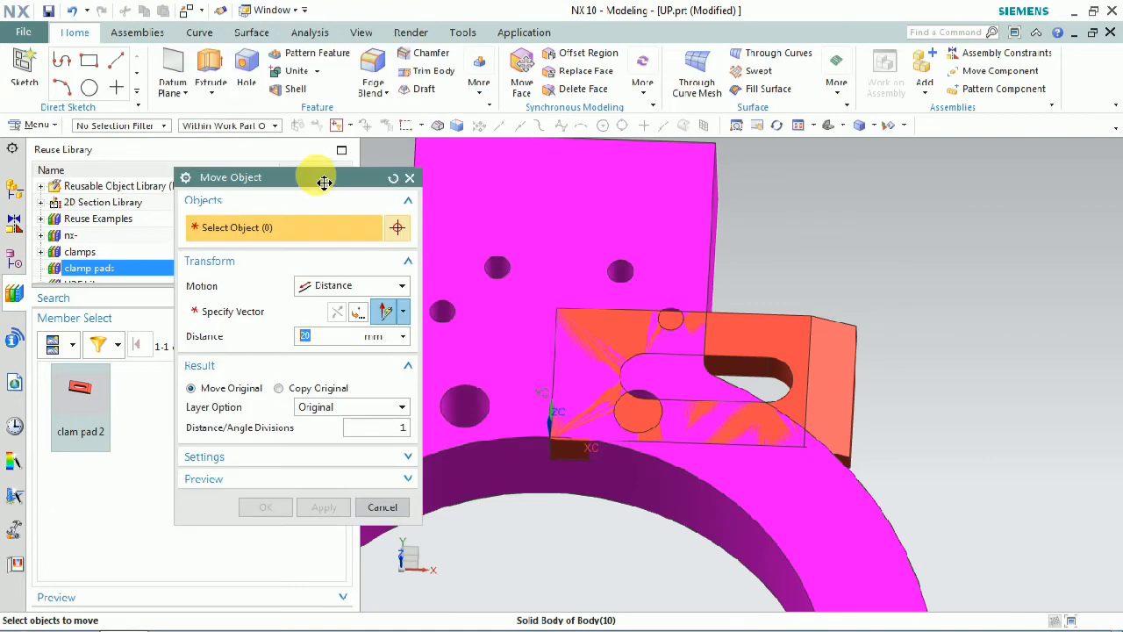
- Try limiting the selection to Facet Body, and reset the type filter to No Selection Filter
left_click(148, 126)
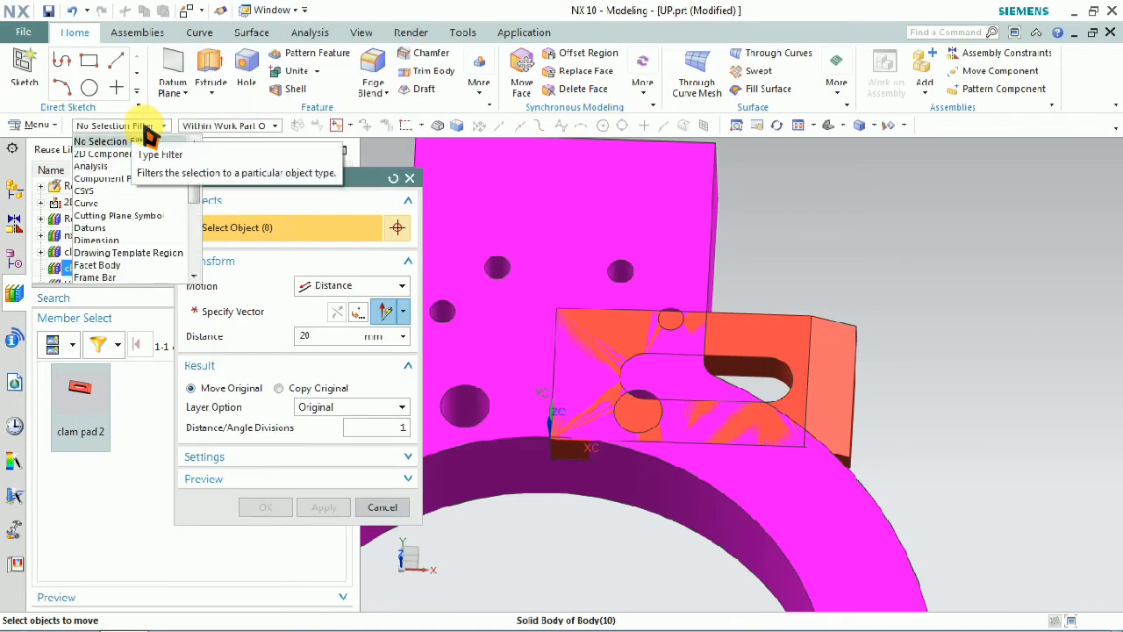
left_click(96, 264)
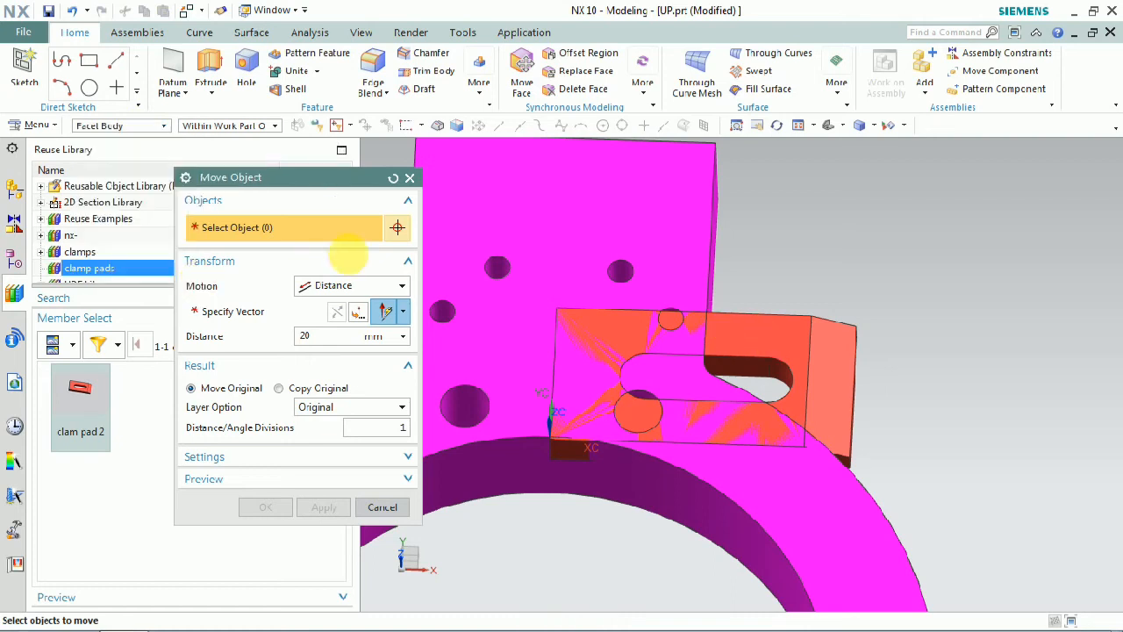
left_click(140, 125)
scroll(109, 202, "up", 5)
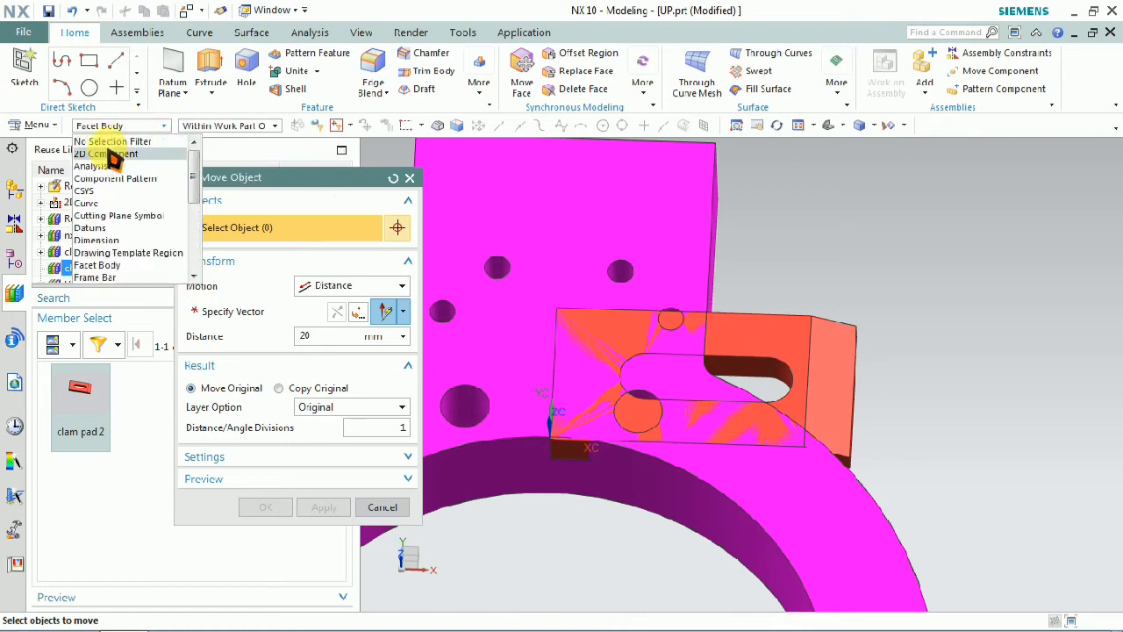
left_click(105, 141)
scroll(768, 331, "down", 3)
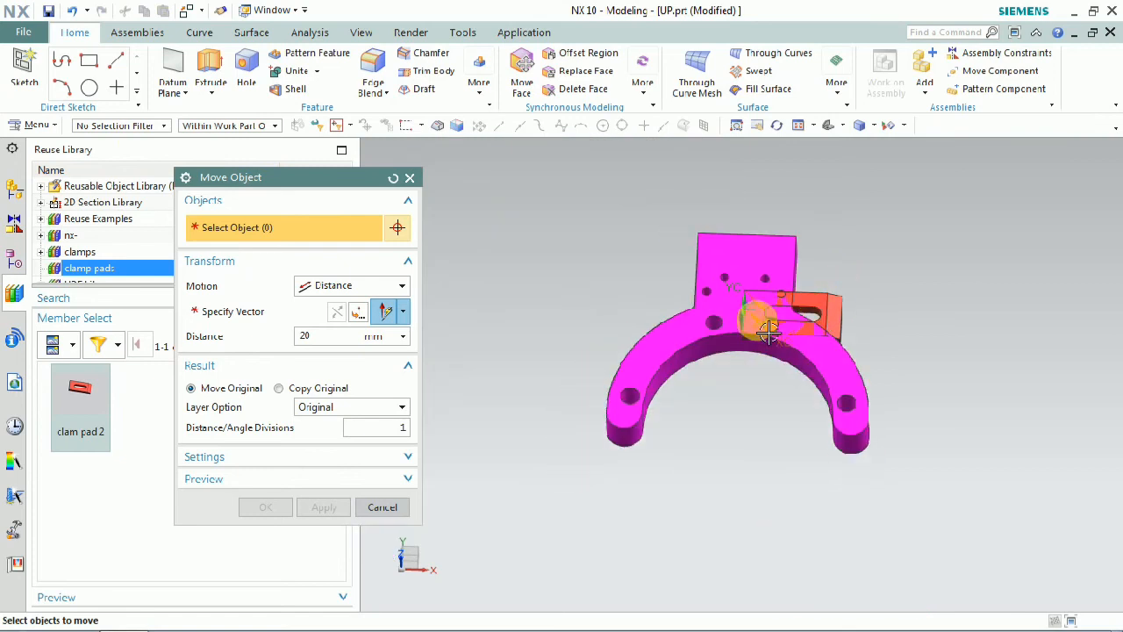
right_click(819, 314)
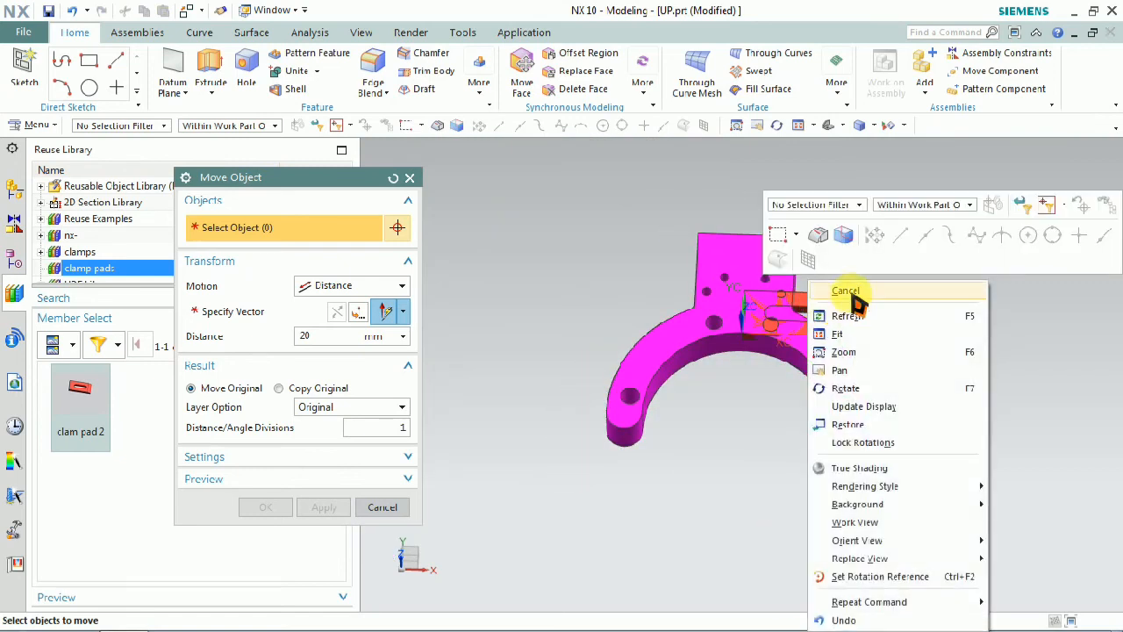
left_click(261, 129)
left_click(261, 132)
left_click(393, 178)
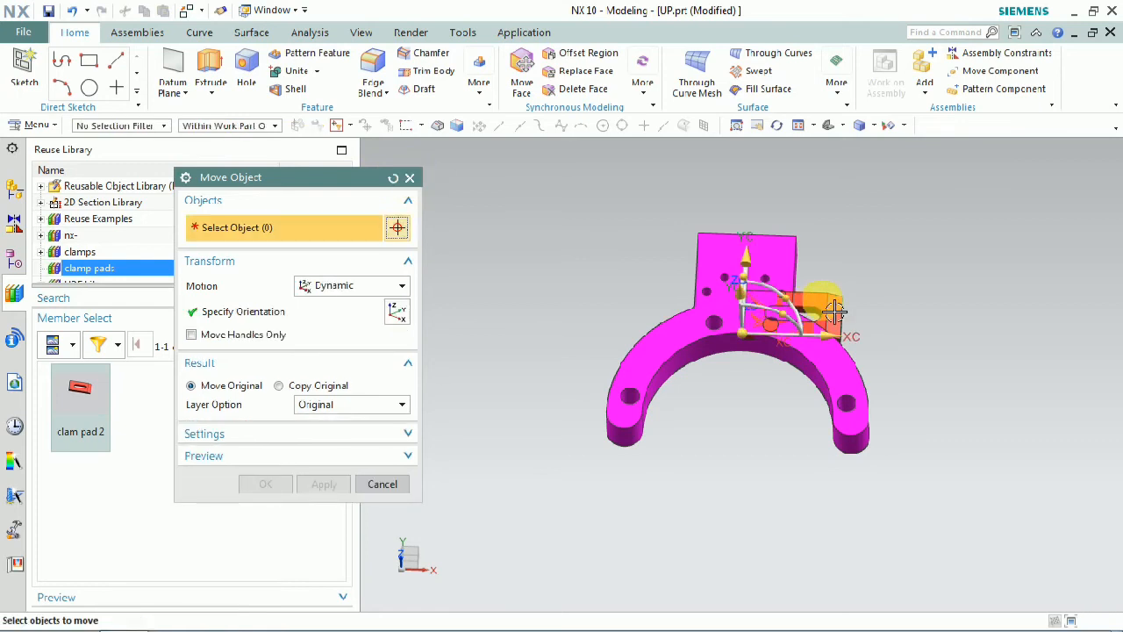
left_click_drag(745, 328, 774, 263)
middle_click_drag(922, 295, 911, 272)
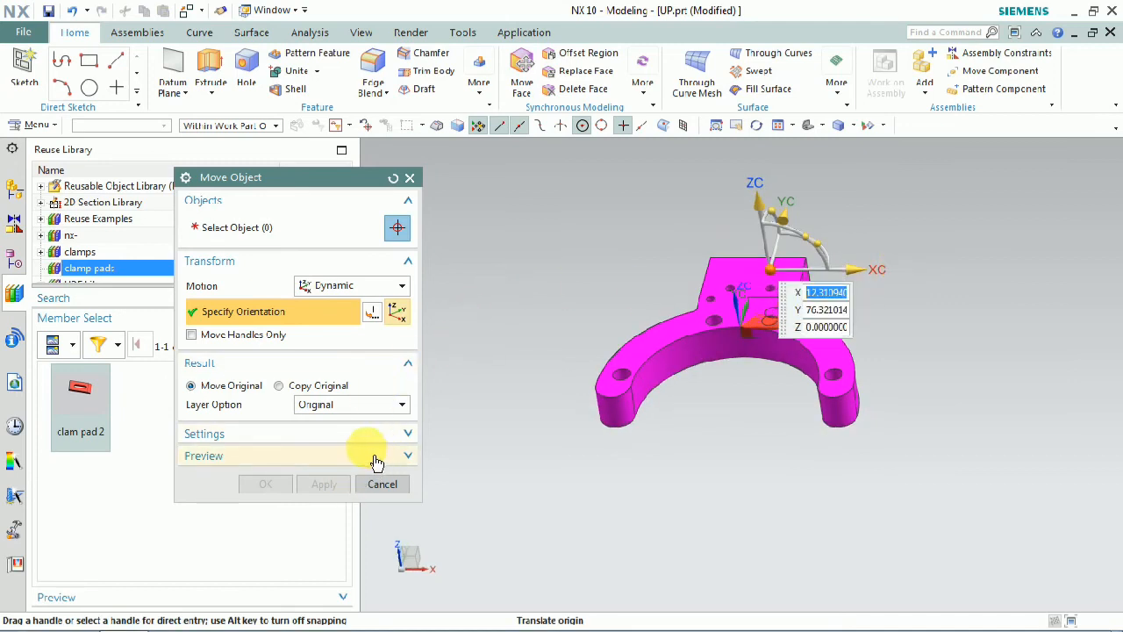
left_click(365, 484)
- Set the selection scope to Entire Assembly and move the clam pad 2 component to about X 57.5, Y 20, Z 66
left_click(244, 127)
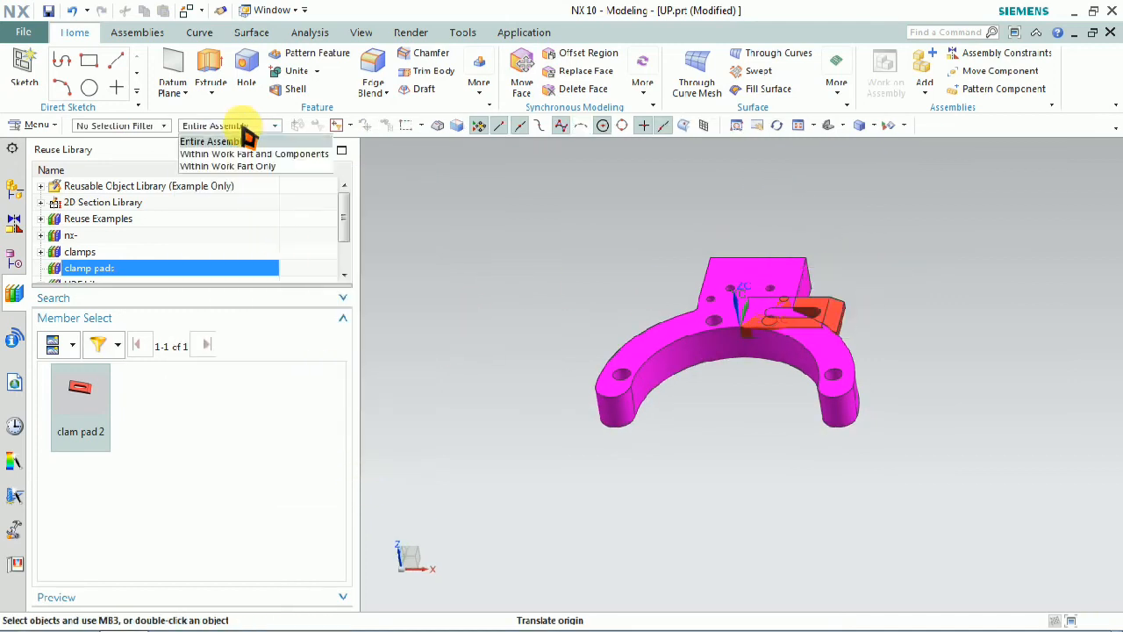
left_click(237, 141)
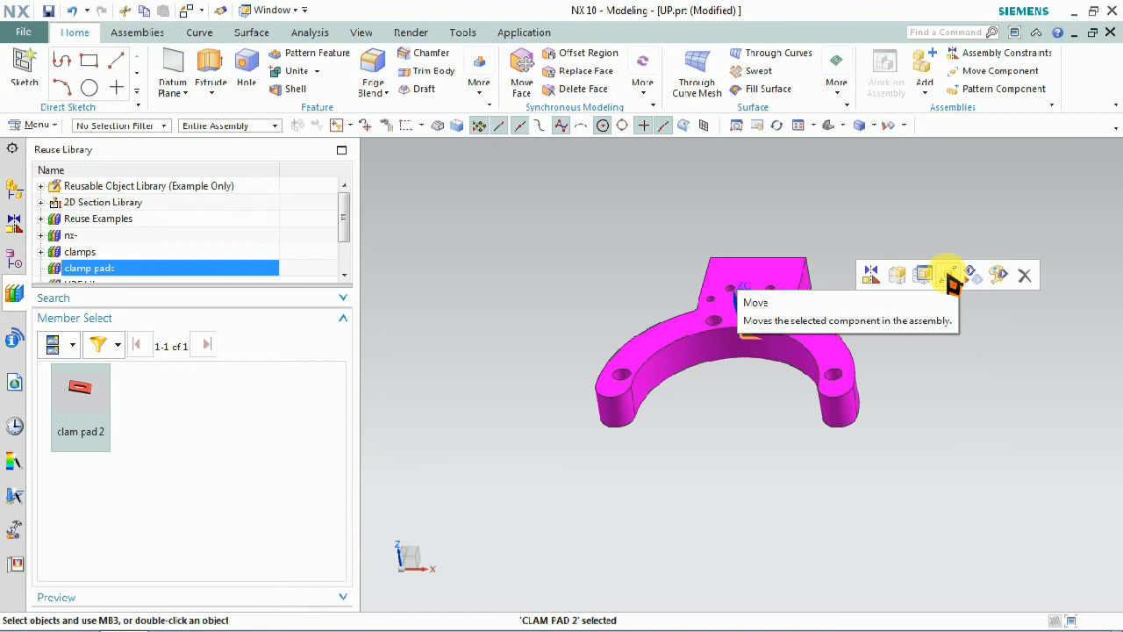
left_click(953, 277)
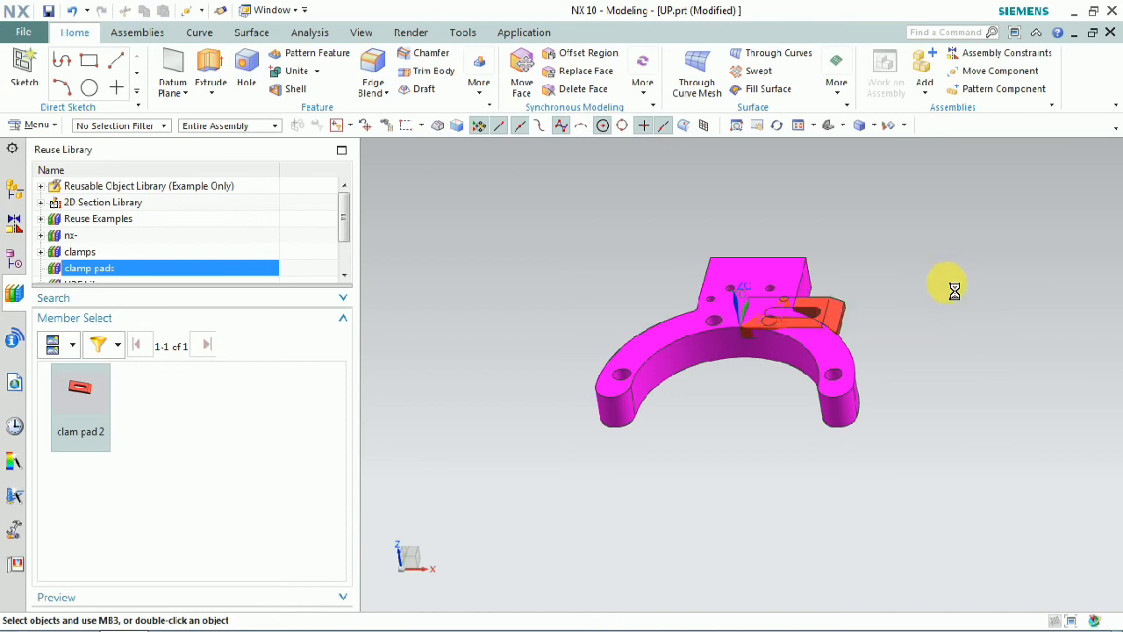
left_click_drag(789, 318, 804, 248)
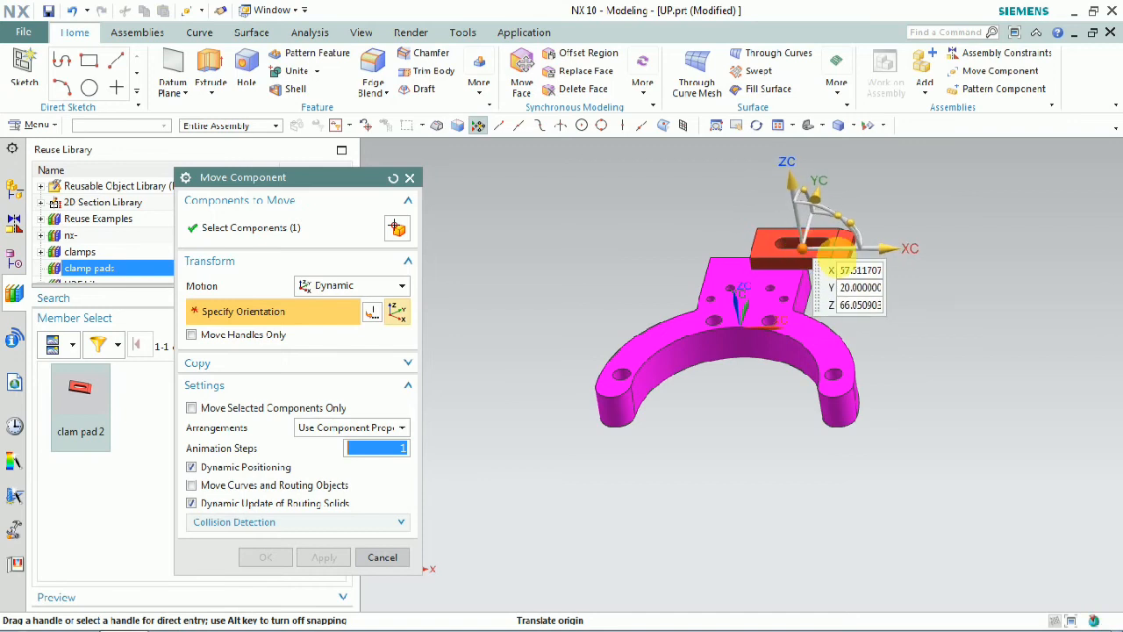
- Move clam pad 2 over the bracket's upper block at about X 0.5, Y 98, Z 14.6, turn it lengthwise along the bracket, and accept
middle_click_drag(977, 321, 1018, 337)
left_click_drag(793, 233, 730, 249)
middle_click_drag(698, 345, 749, 332)
left_click_drag(737, 245, 662, 262)
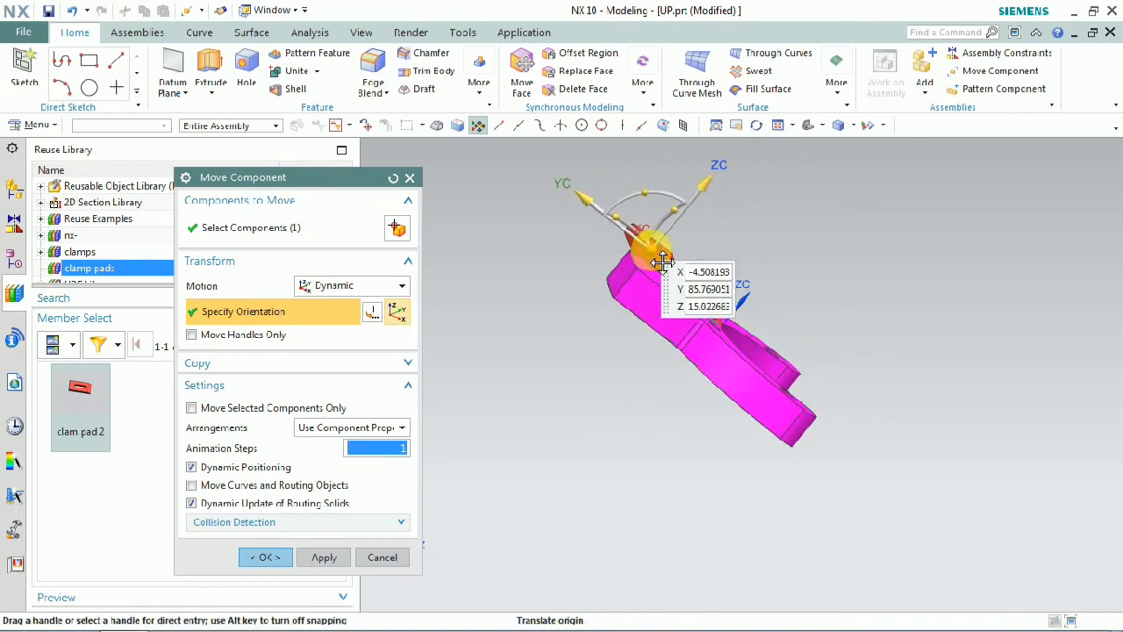
middle_click_drag(862, 276, 760, 321)
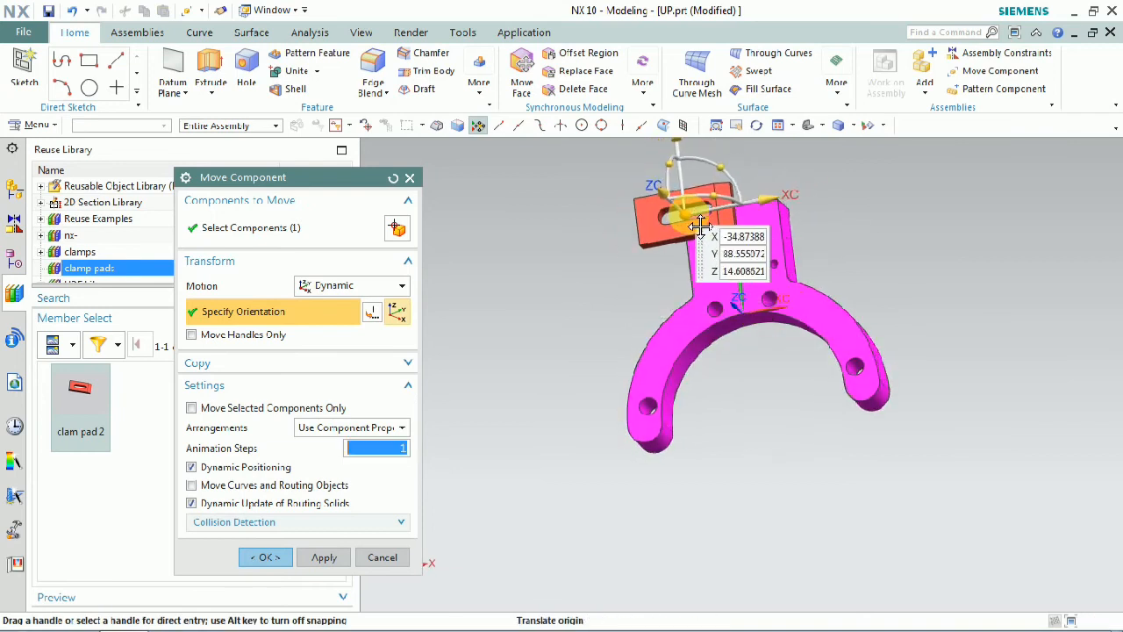
left_click_drag(743, 158, 737, 207)
left_click(279, 564)
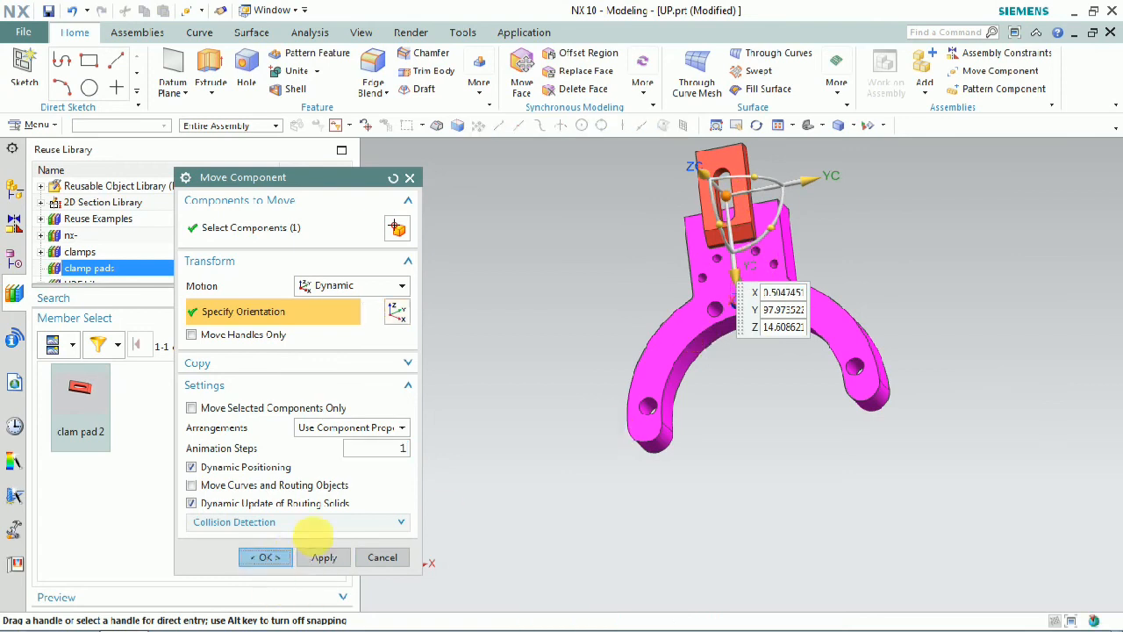
- Measure the minimum distance between the clamp pad and the bracket's front face
middle_click_drag(819, 409, 775, 329)
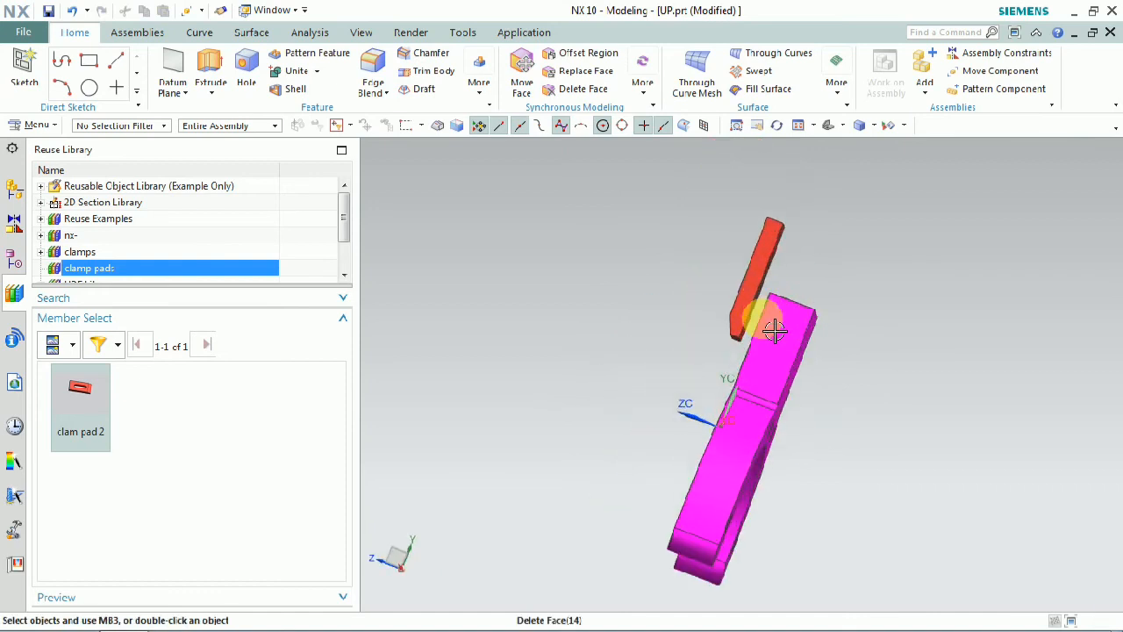
left_click(610, 278)
left_click(710, 251)
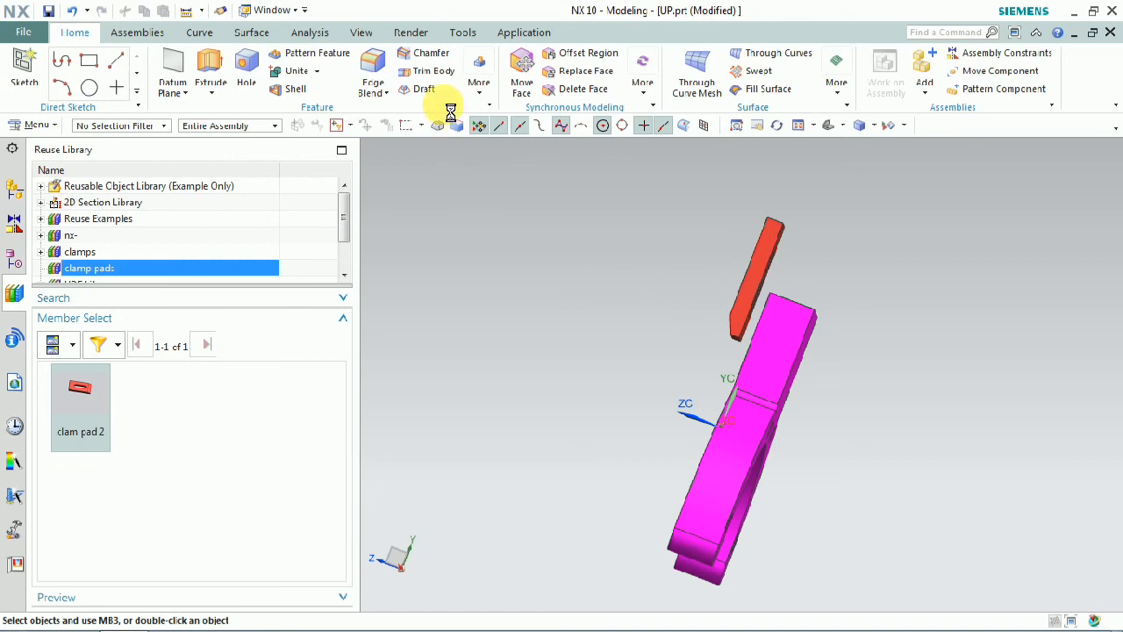
scroll(762, 302, "up", 5)
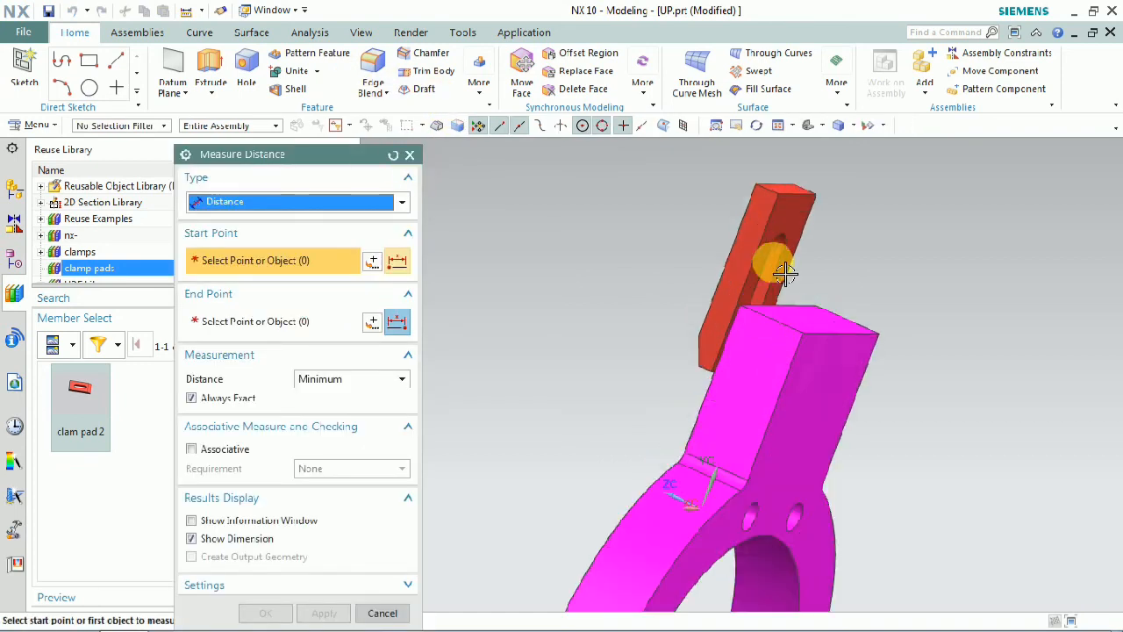
left_click(768, 234)
middle_click_drag(671, 413, 717, 416)
left_click(772, 384)
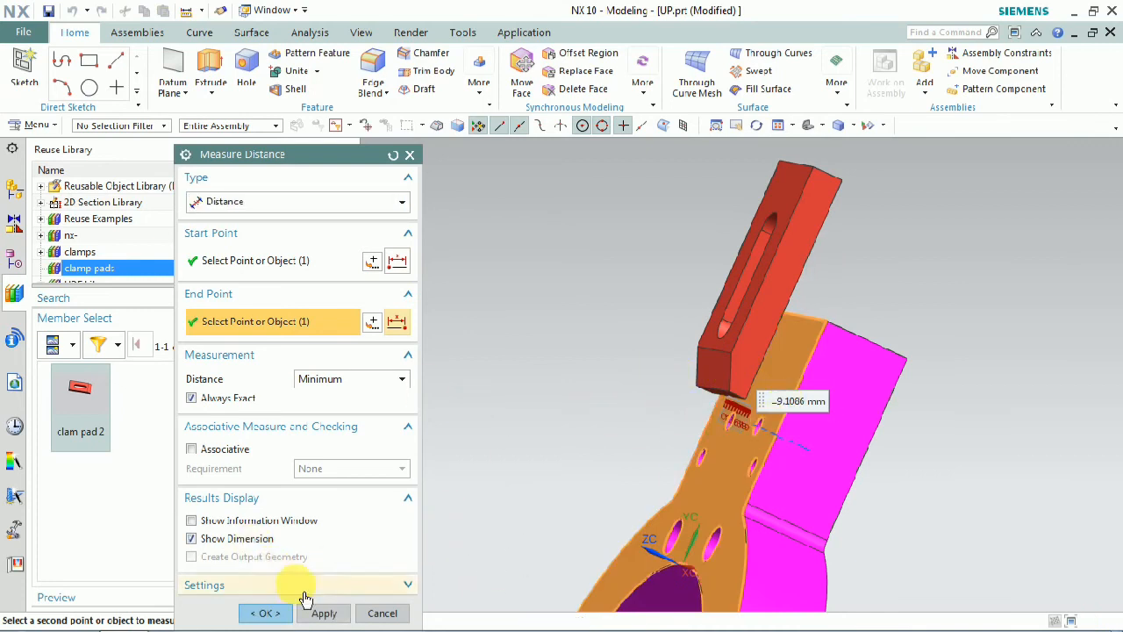
- Output the measurement to the information window, copy the distance value, and leave the distance measurement
left_click(250, 522)
left_click_drag(466, 242, 386, 242)
right_click(400, 246)
left_click(439, 266)
left_click(1056, 69)
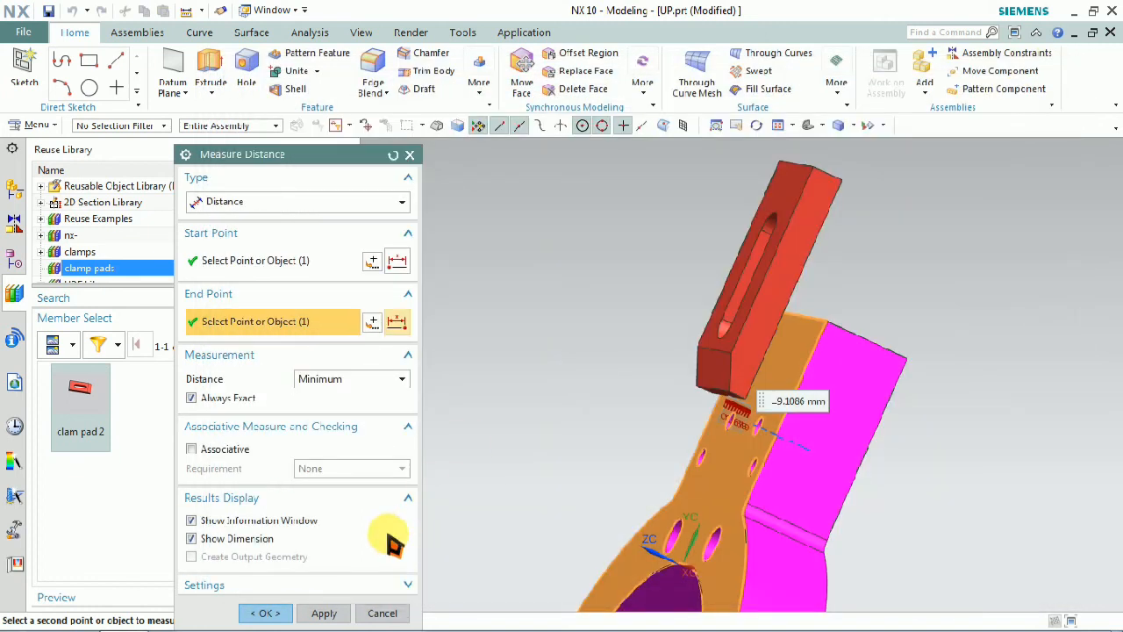
left_click(383, 614)
left_click(836, 211)
left_click(40, 125)
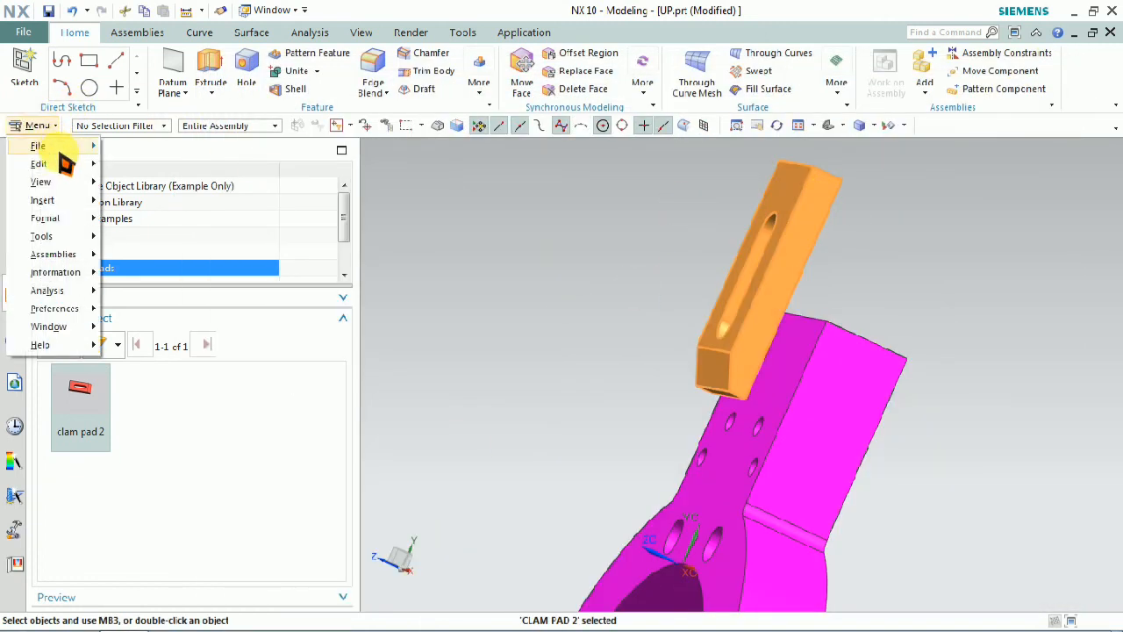
mouse_move(67, 163)
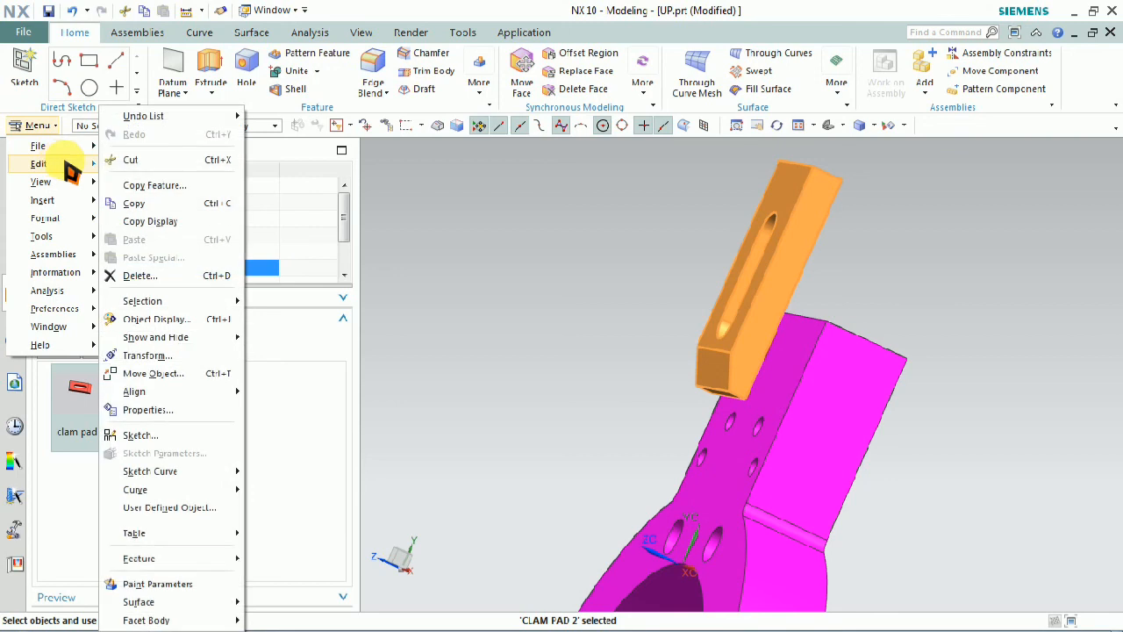
left_click(156, 374)
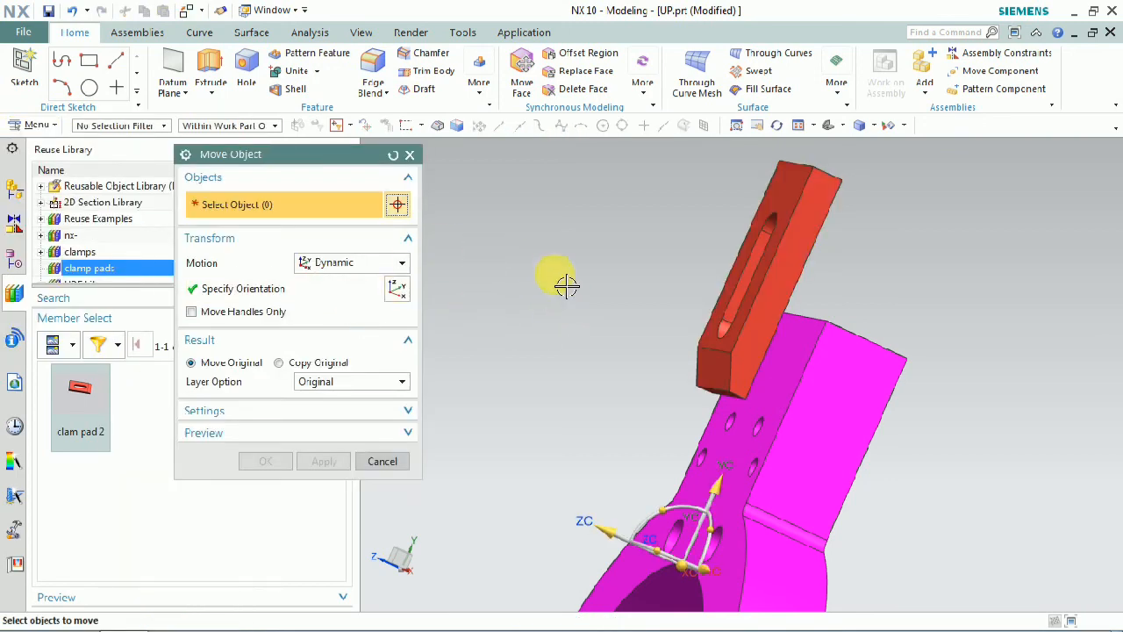
left_click(323, 263)
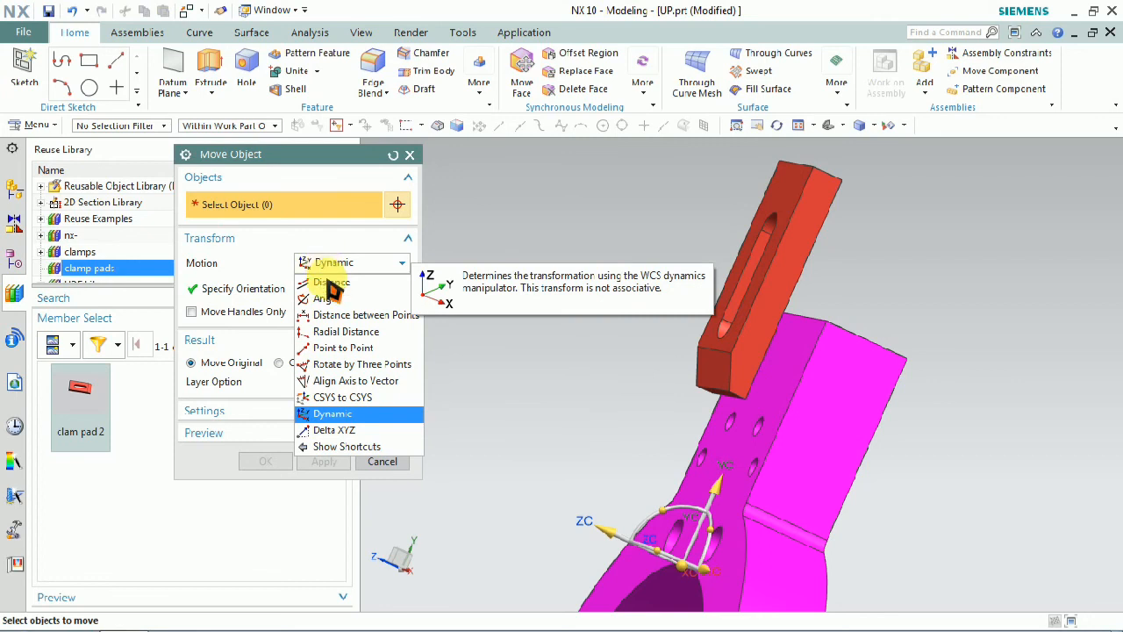
left_click(331, 282)
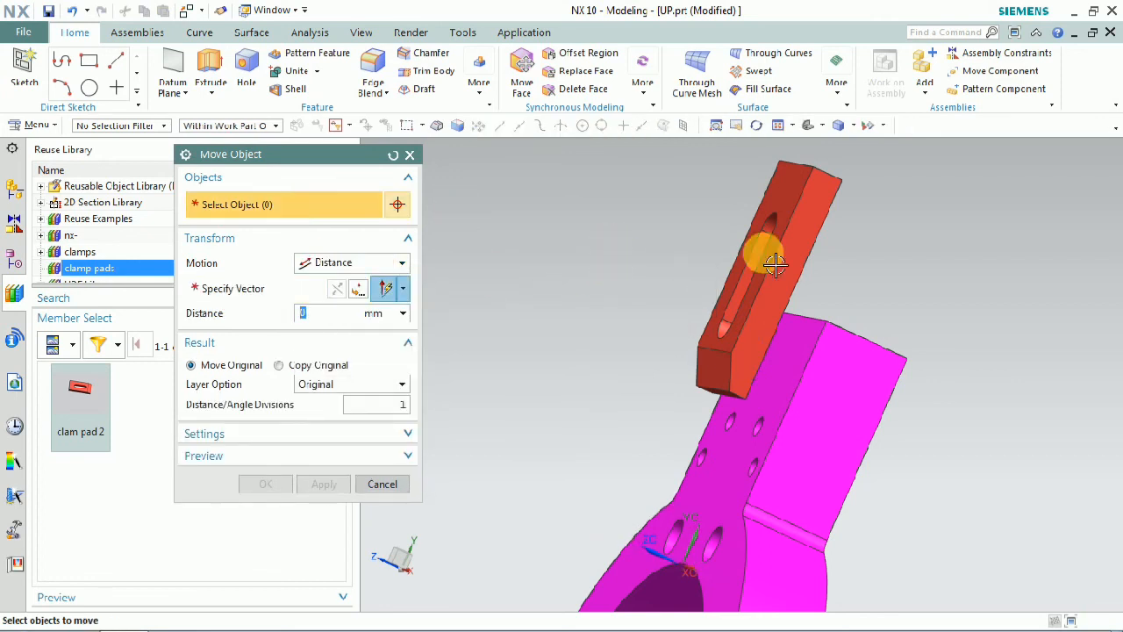
left_click(381, 483)
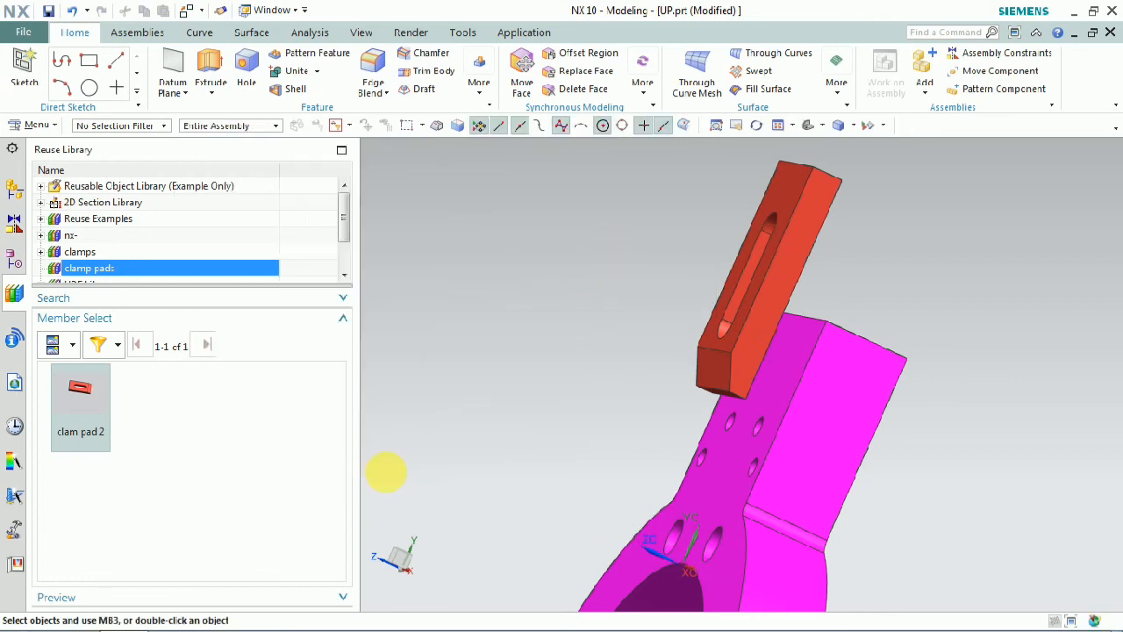
- Move the clam pad 2 component along Z by subtracting the copied distance from its Z coordinate, and accept the move
left_click(807, 214)
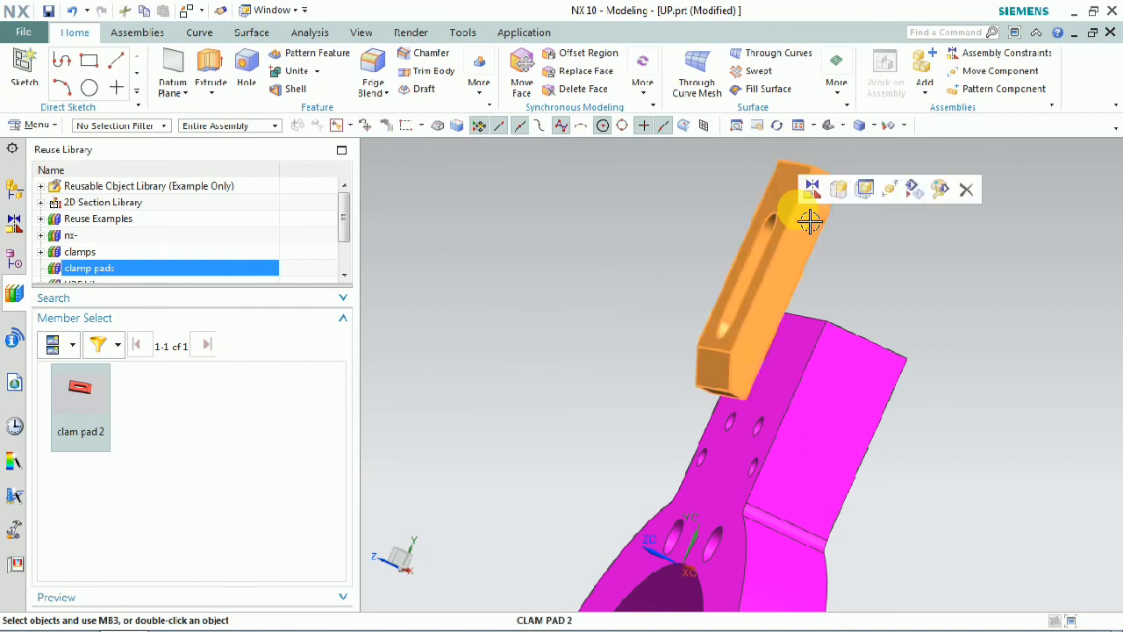
right_click(805, 214)
left_click(887, 189)
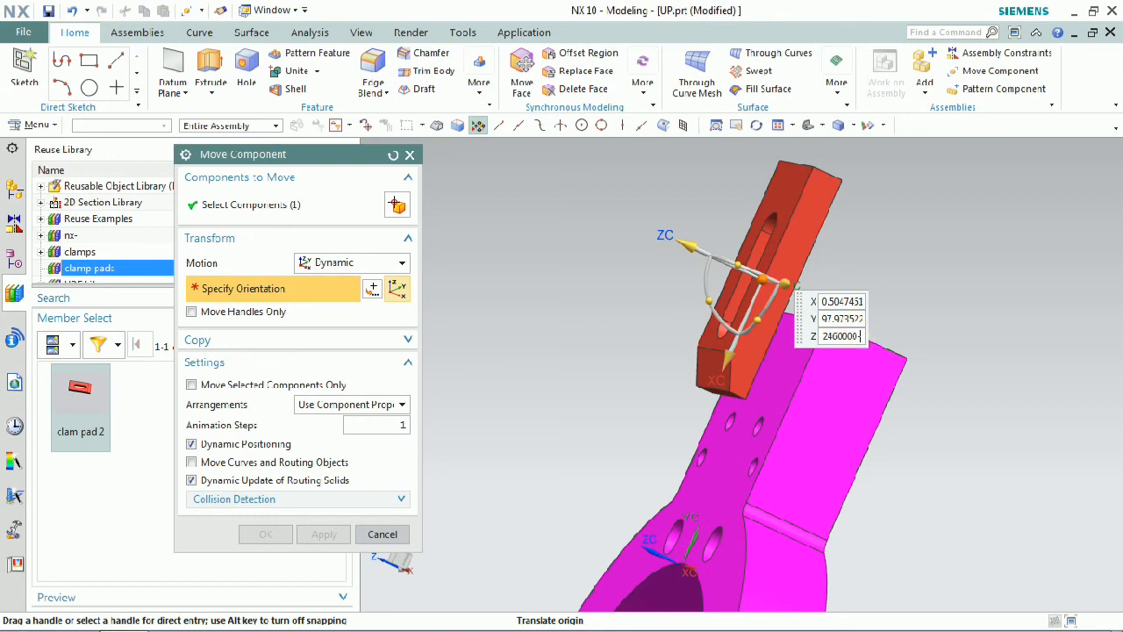
left_click(842, 327)
middle_click_drag(845, 341, 868, 413)
left_click(264, 535)
middle_click_drag(672, 394, 623, 374)
left_click(623, 374)
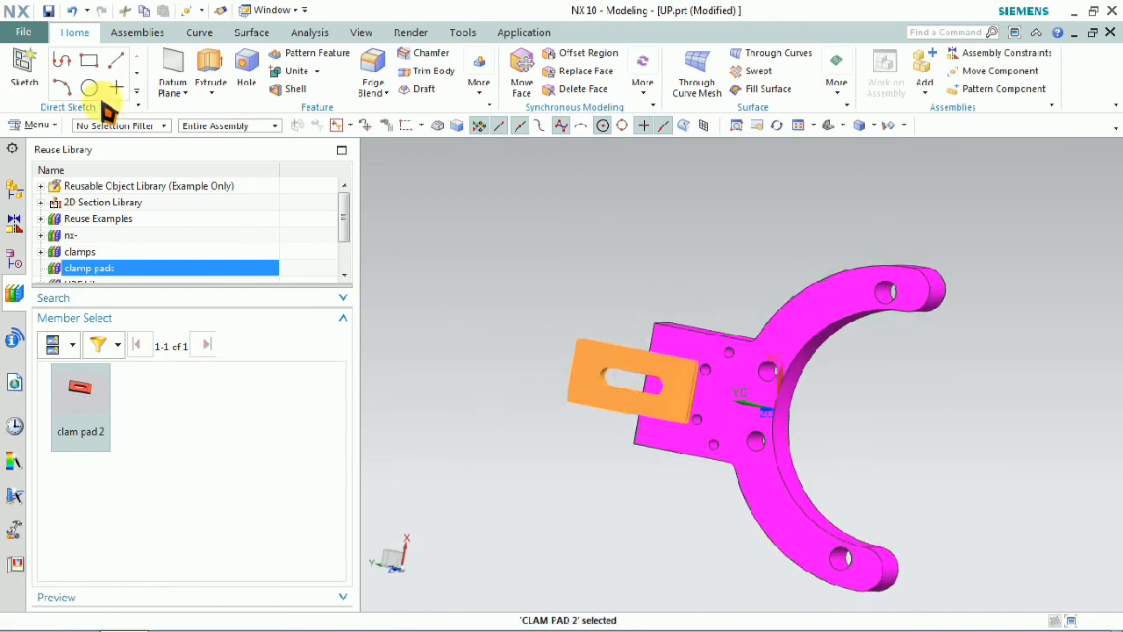
left_click(31, 126)
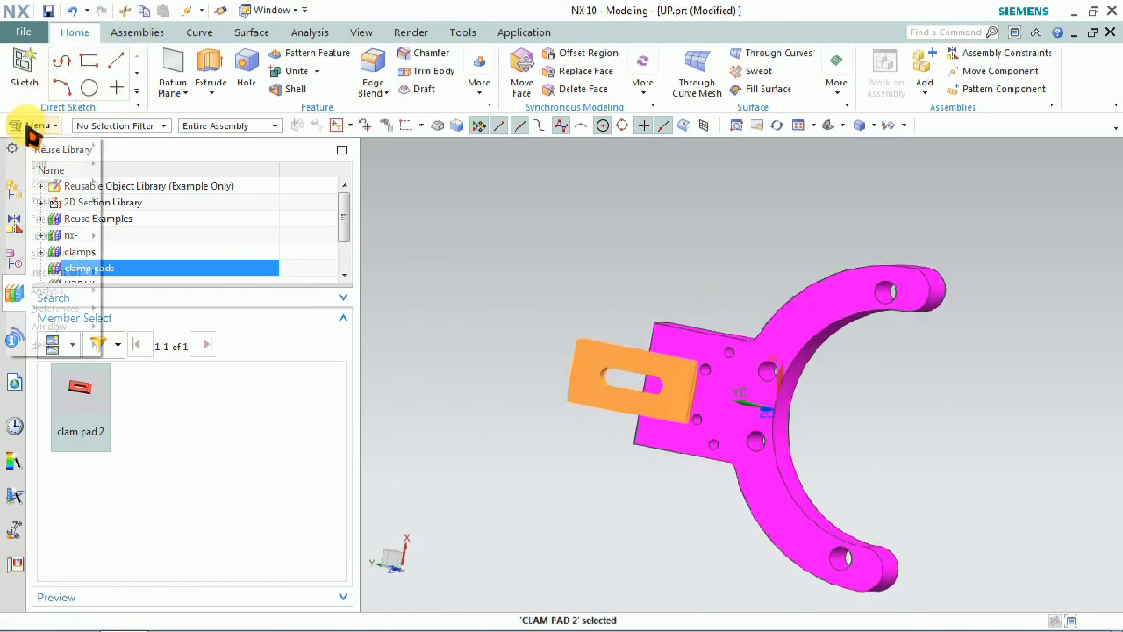
mouse_move(42, 166)
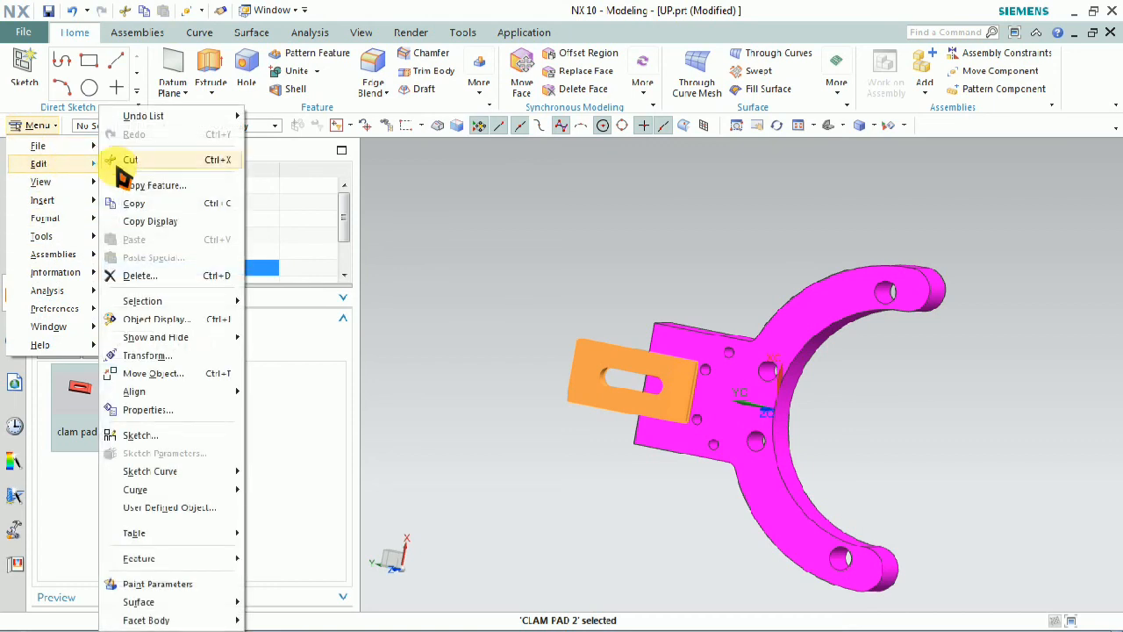
left_click(210, 374)
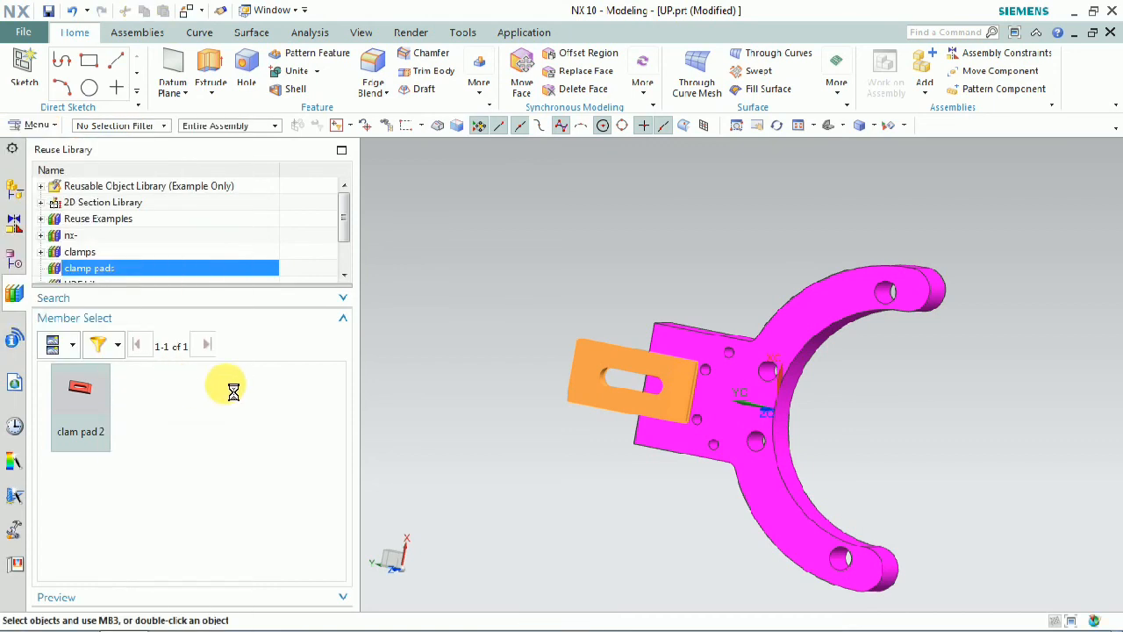
middle_click_drag(574, 304, 584, 274)
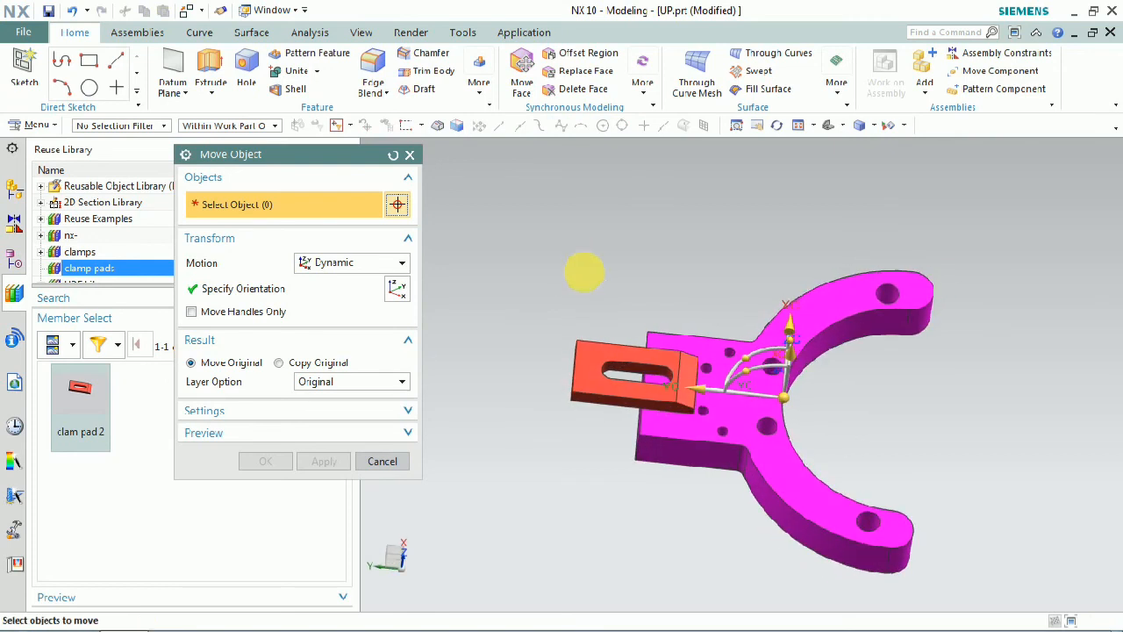
right_click(600, 367)
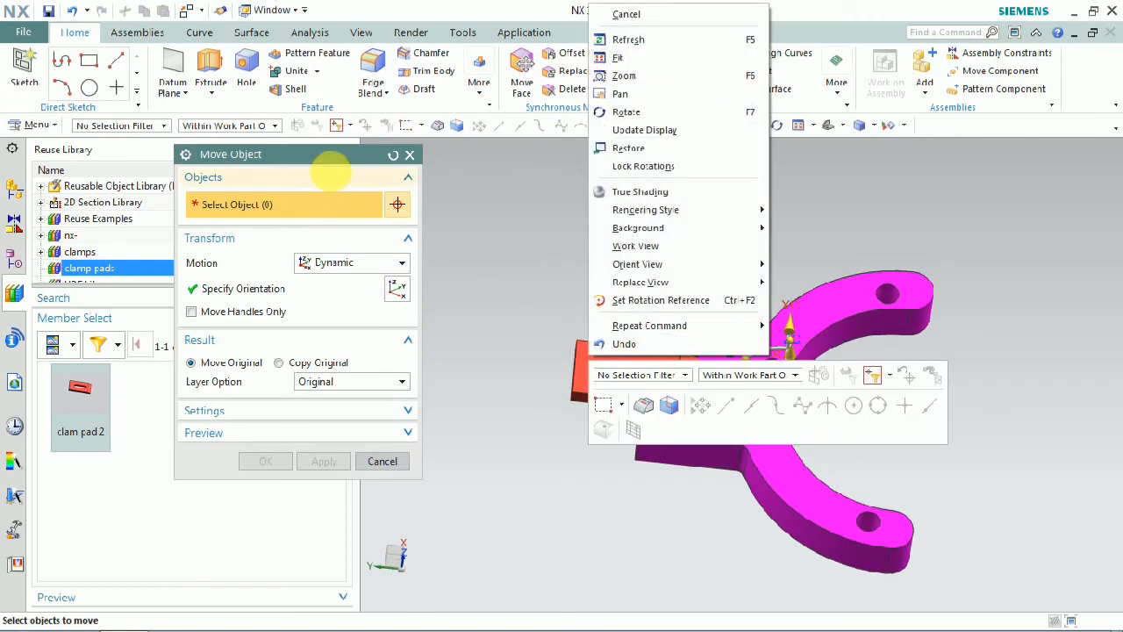
left_click(255, 126)
left_click(409, 154)
middle_click_drag(714, 325, 532, 344)
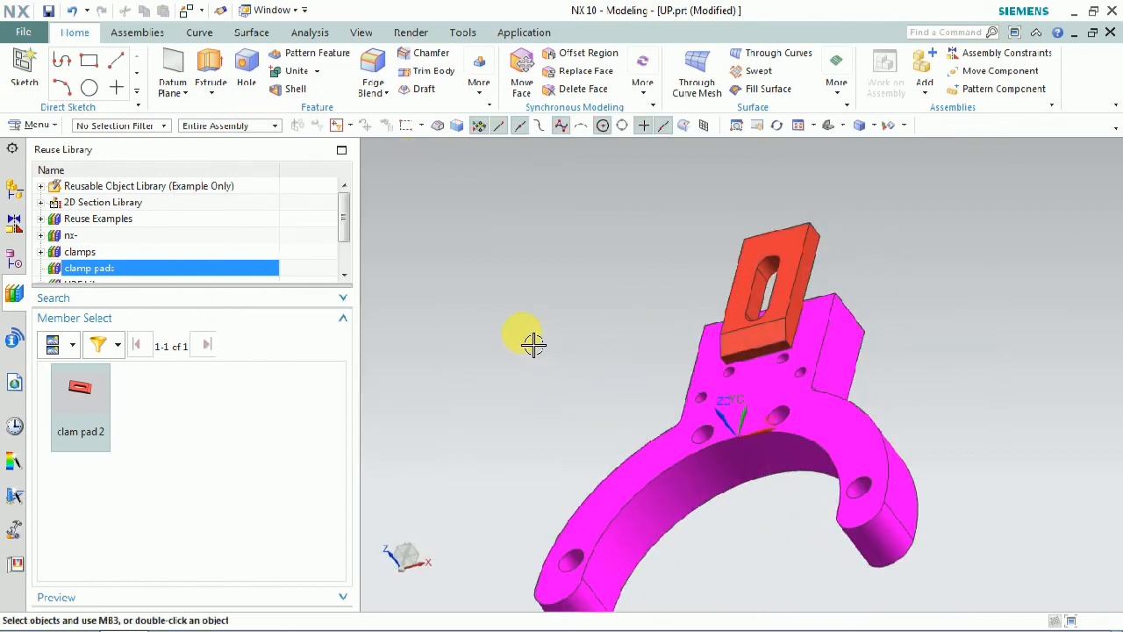